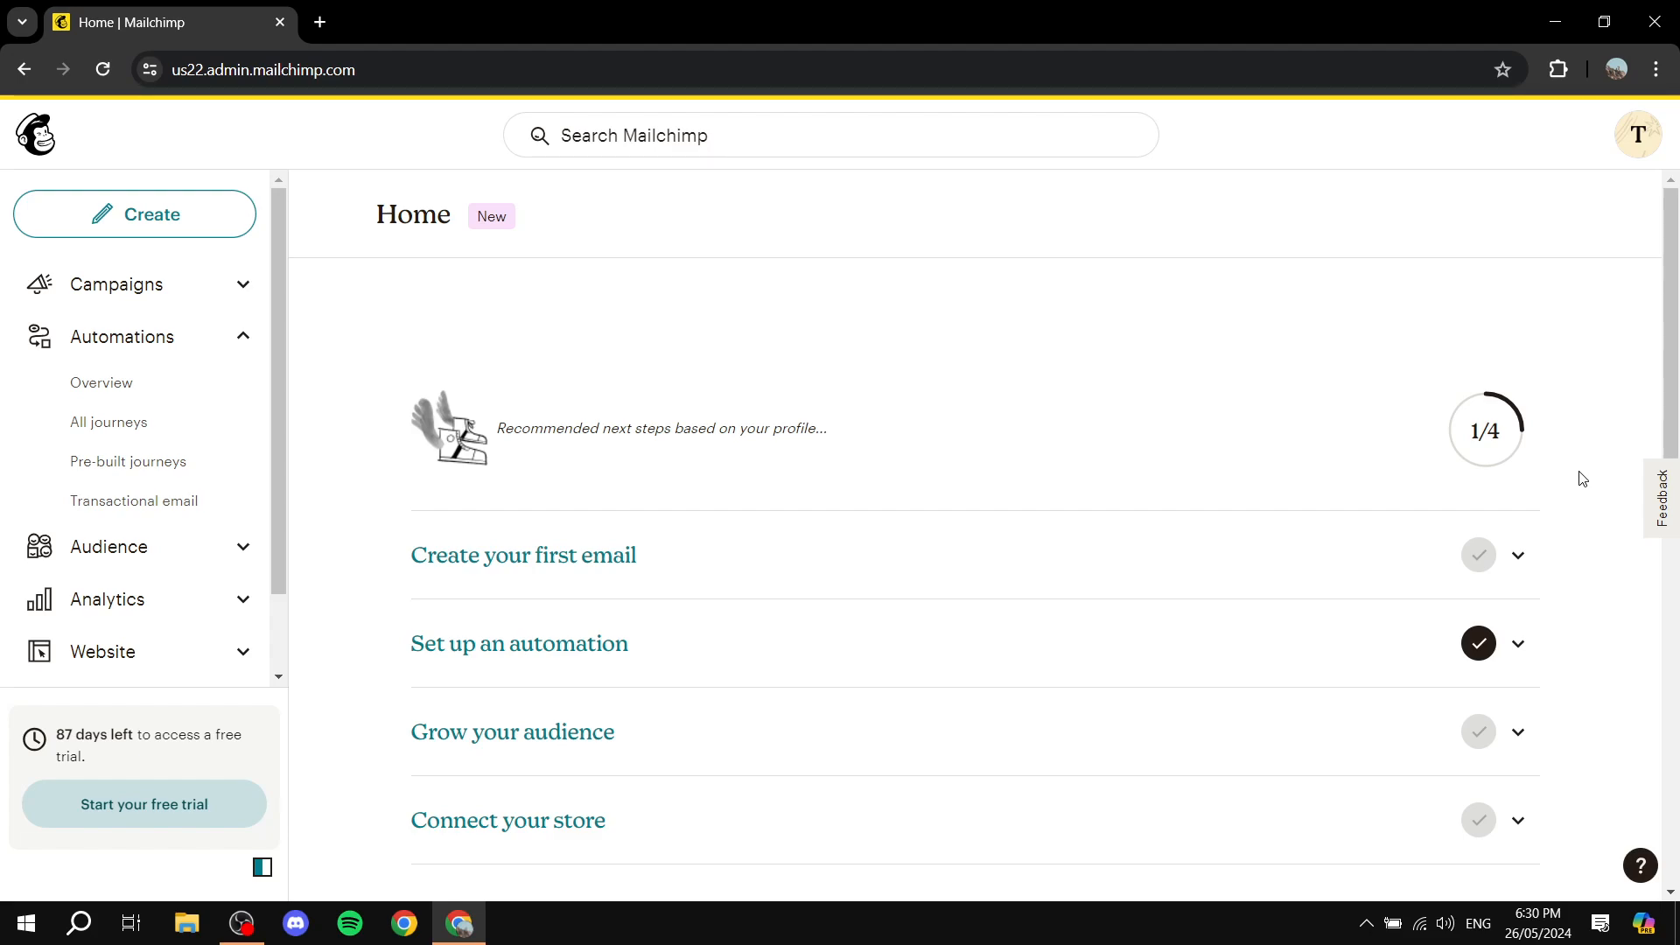
Create a new regular email campaign from the All campaigns list
click(245, 337)
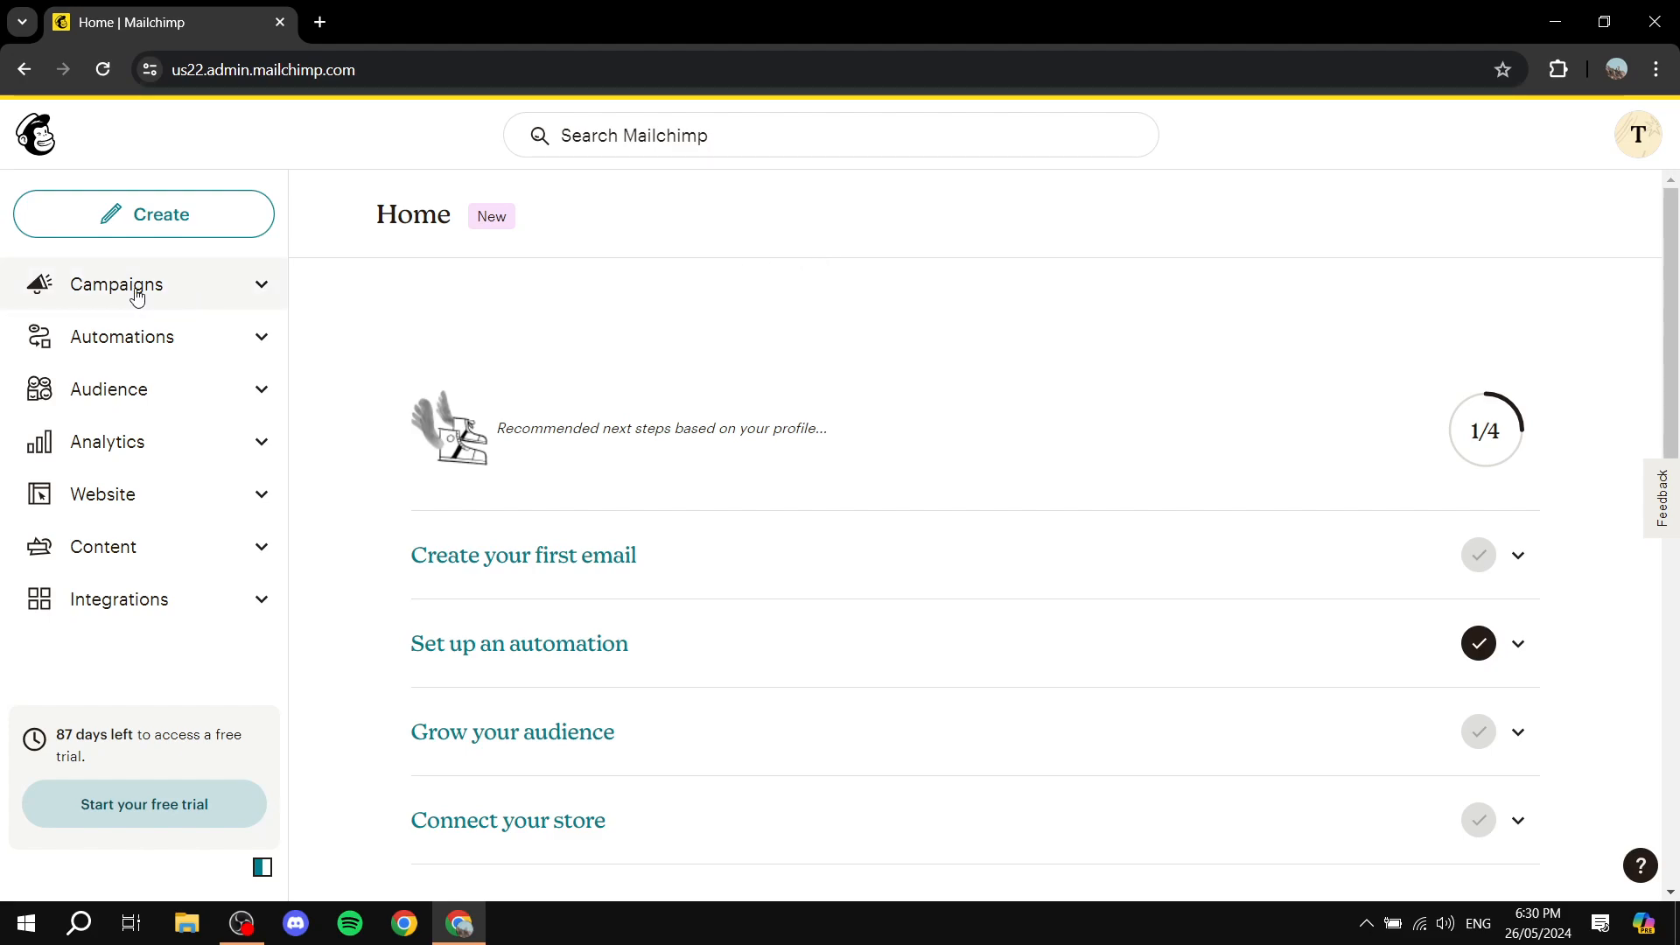
click(198, 293)
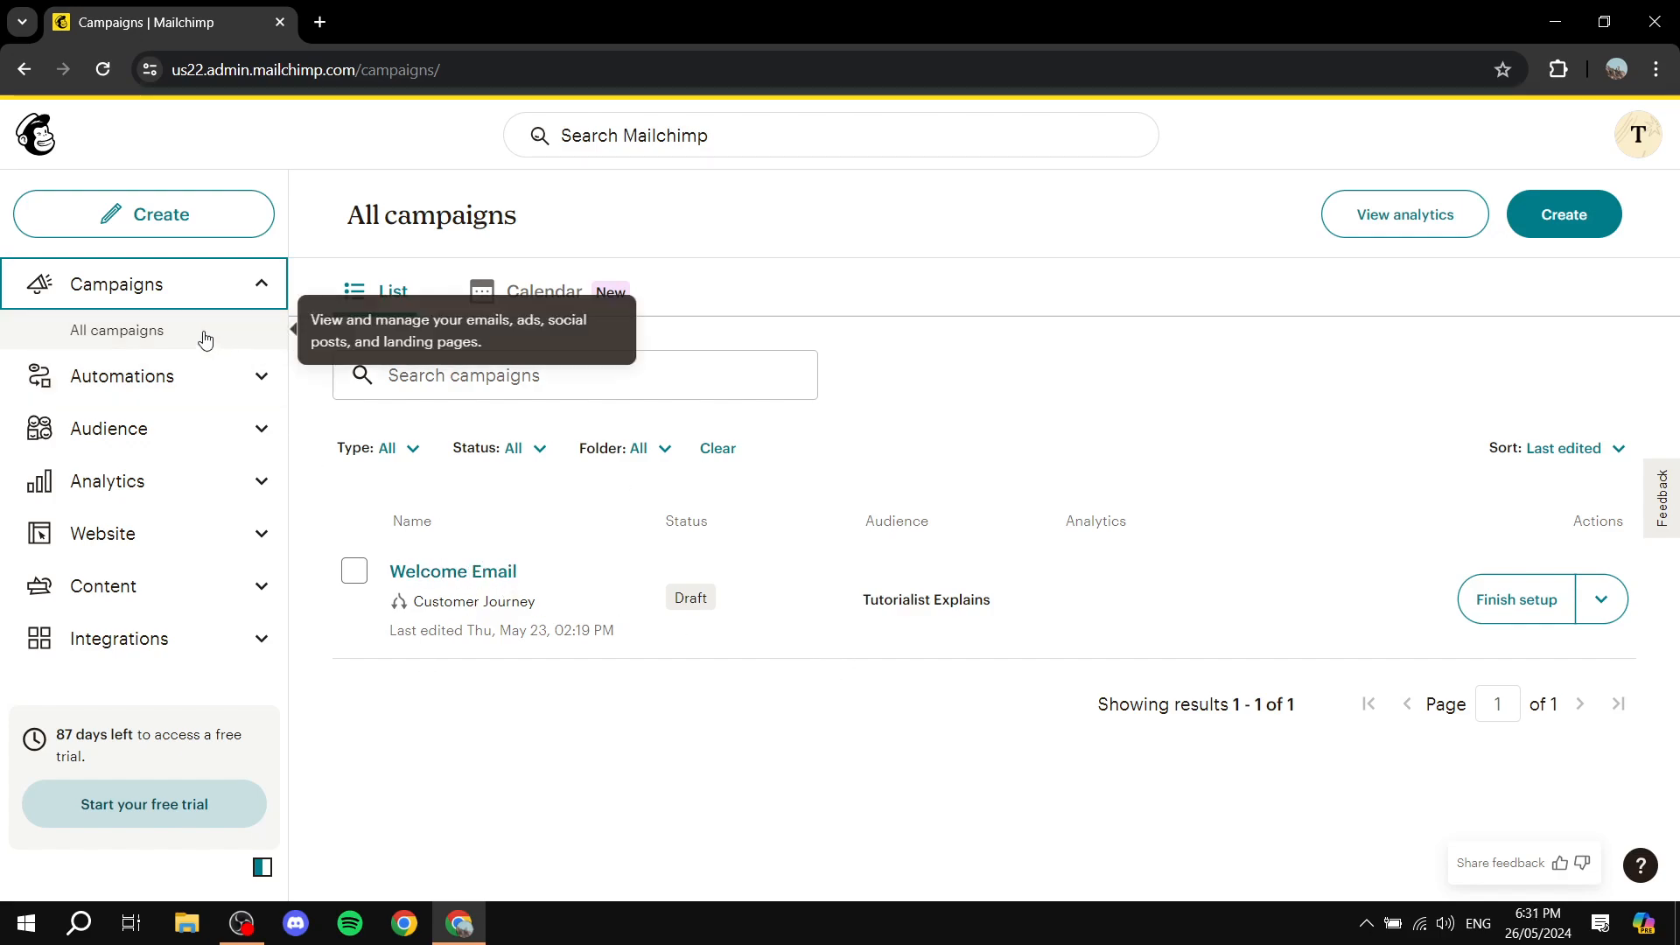
click(167, 331)
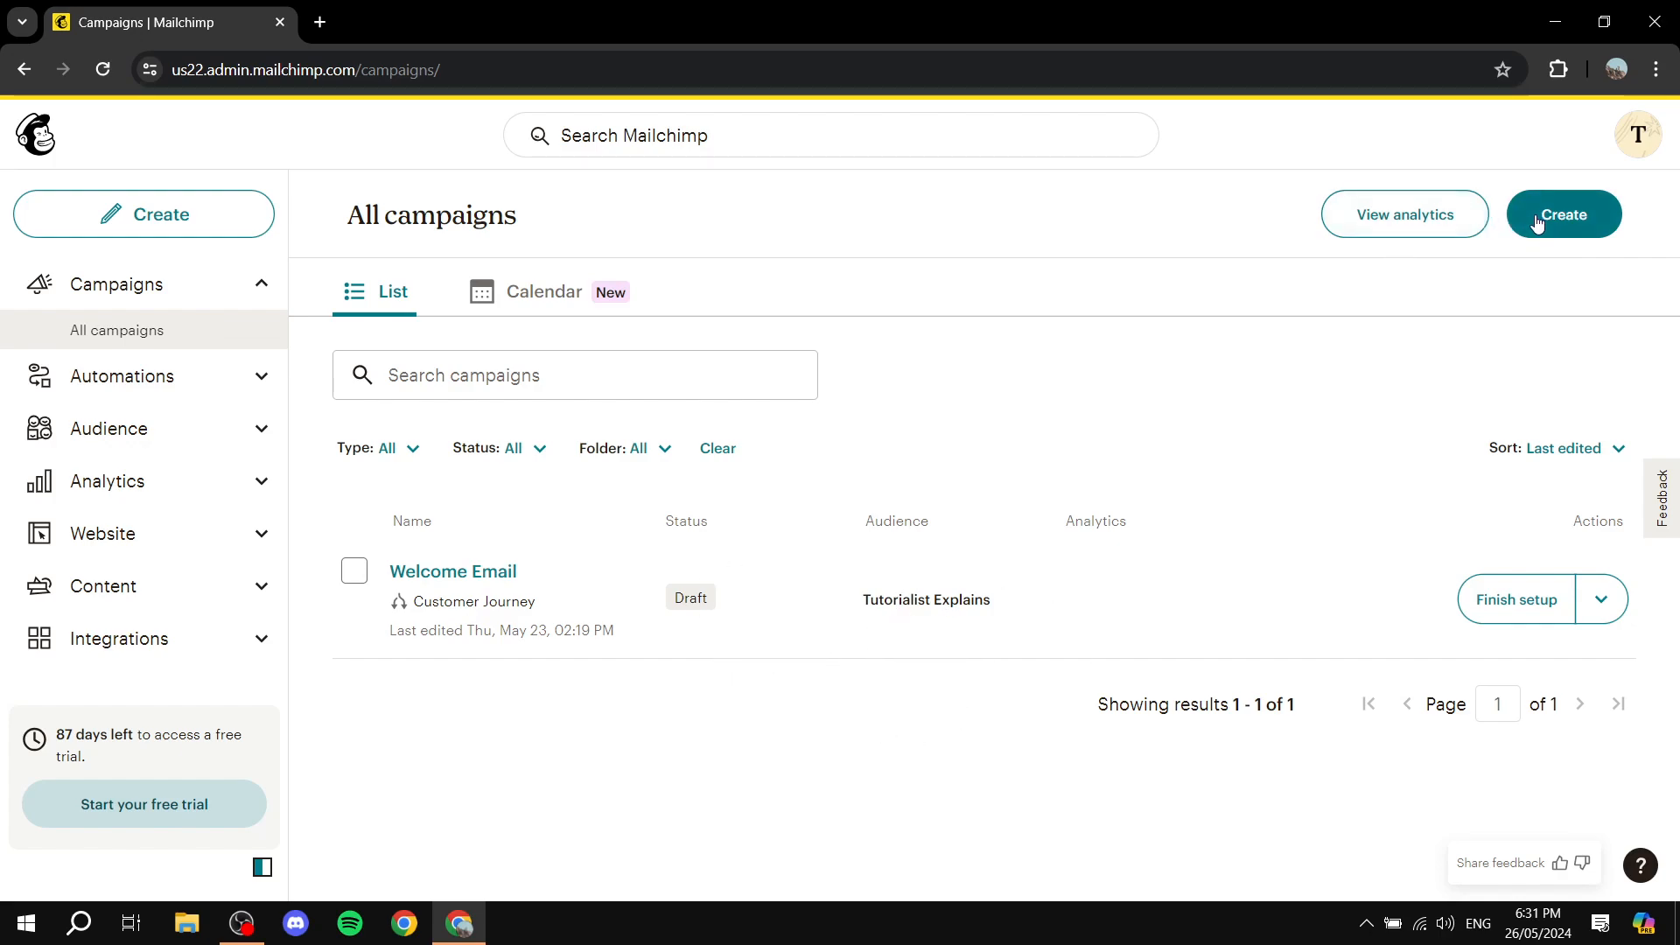
click(1564, 218)
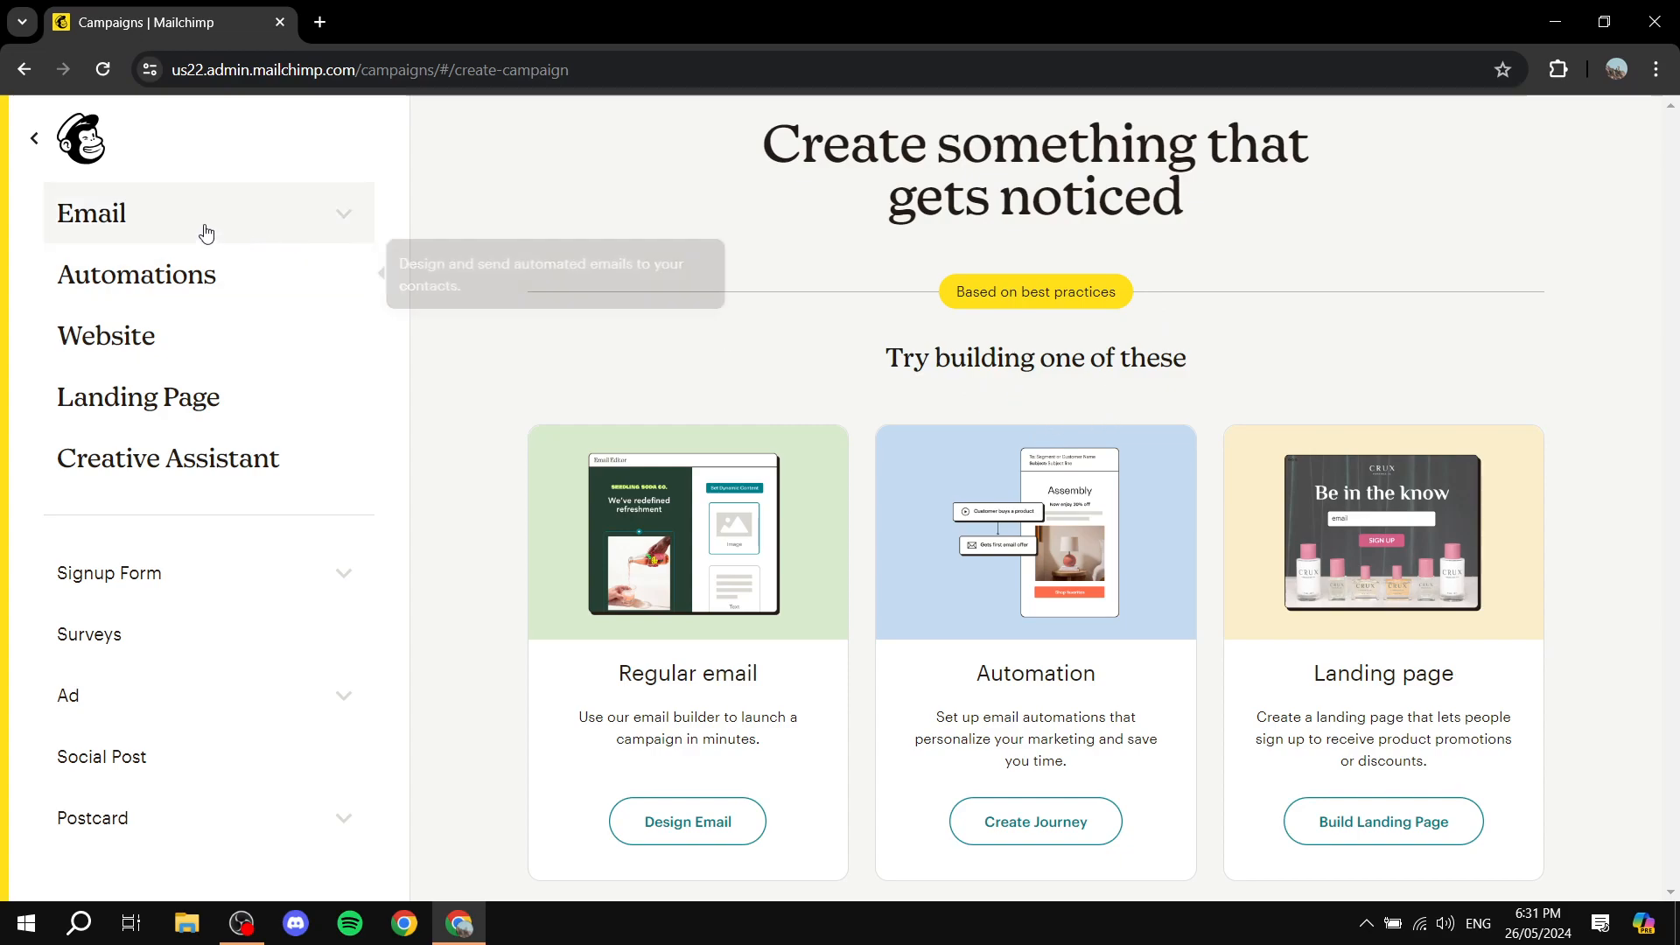
click(94, 218)
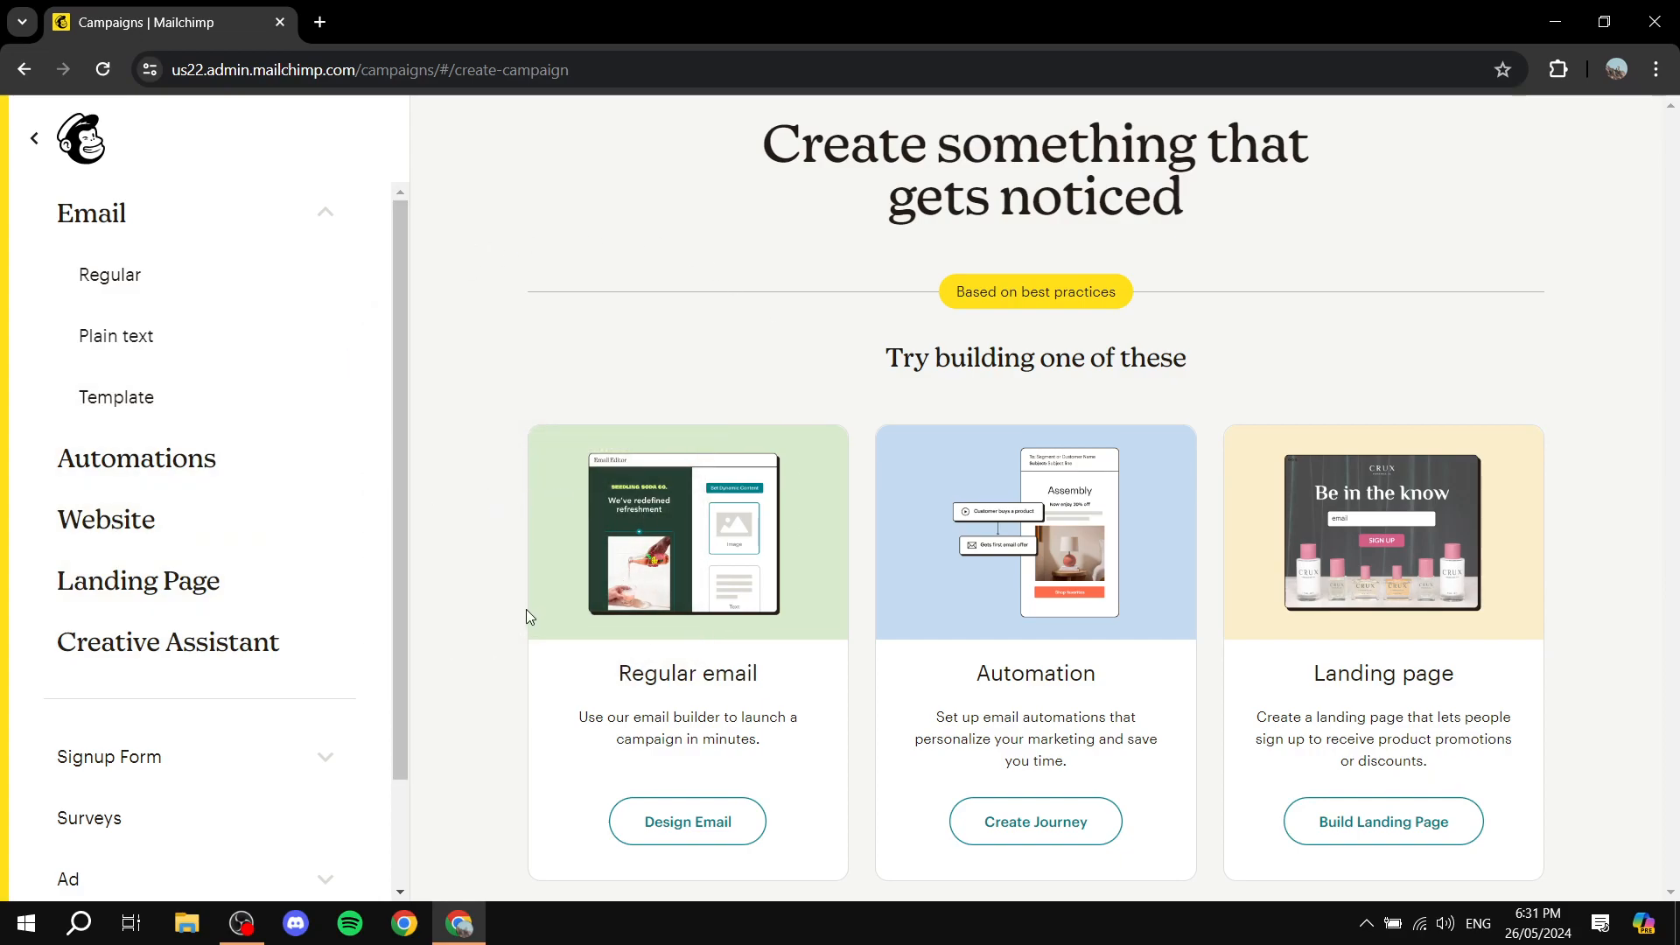
drag(622, 680, 773, 682)
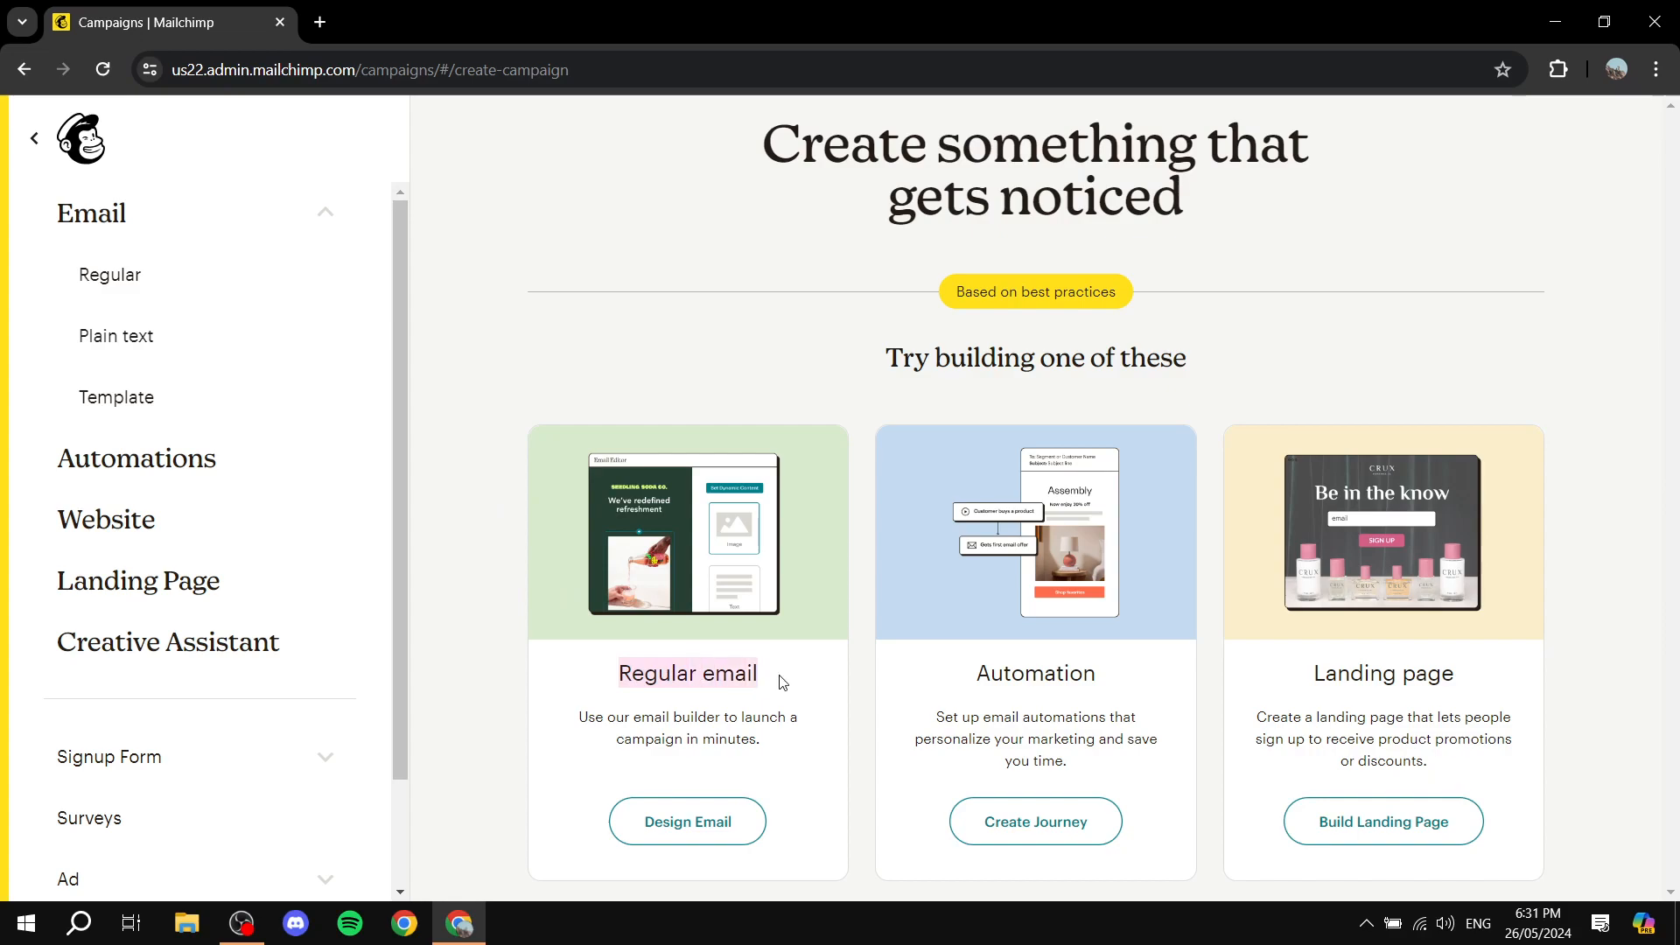
click(775, 684)
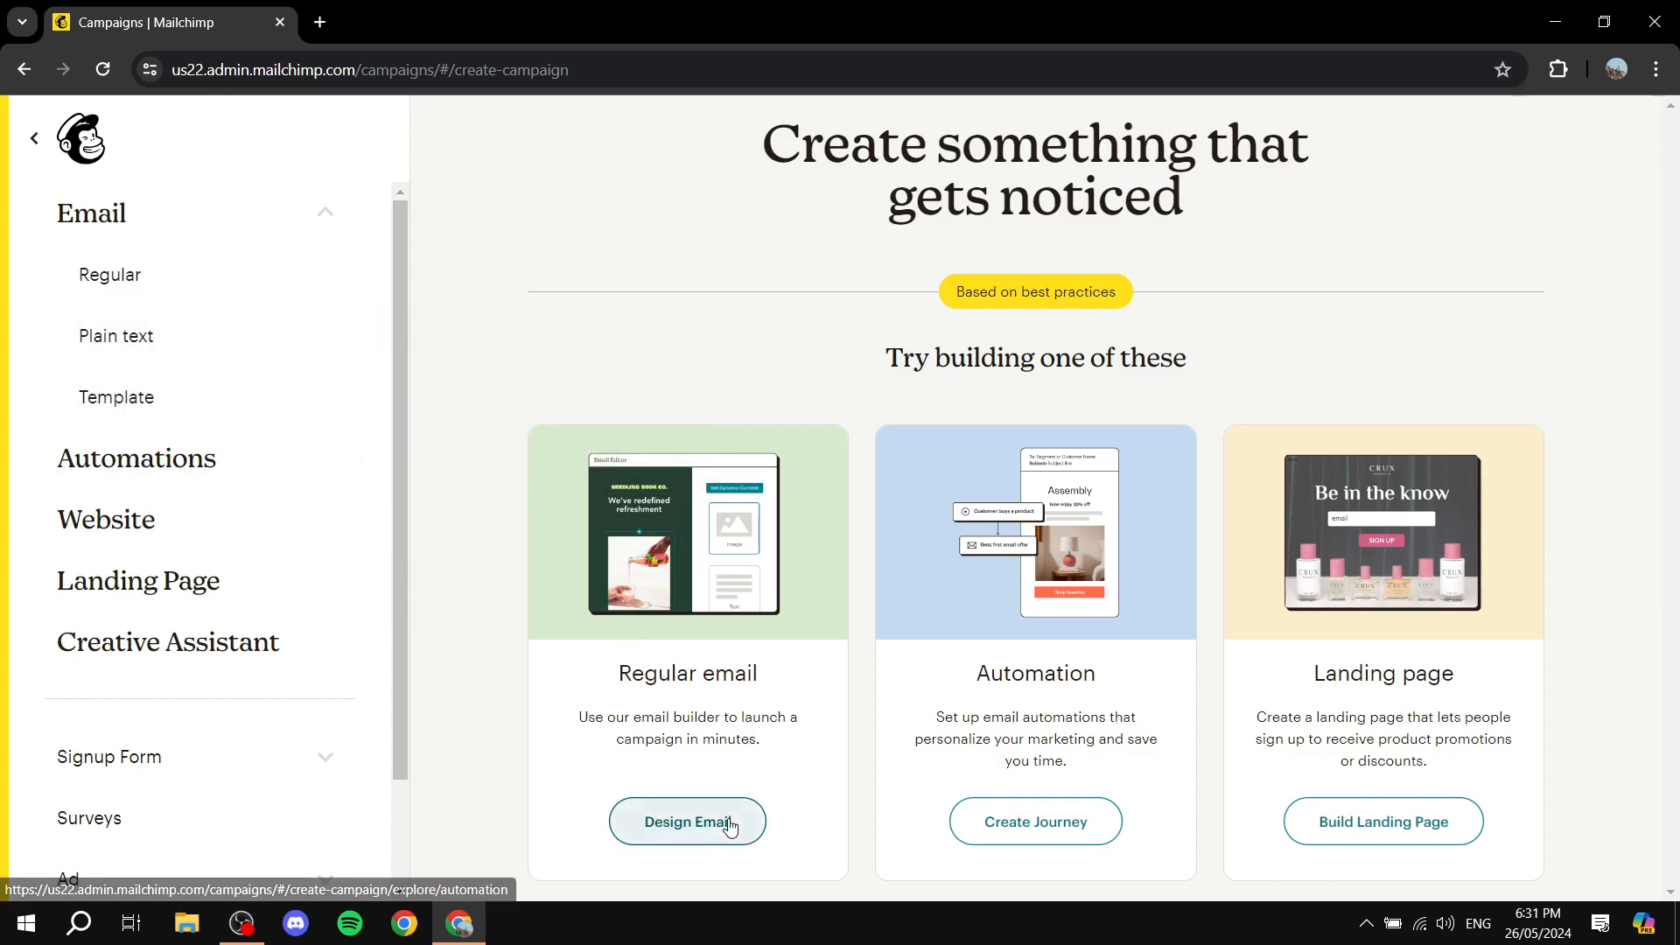
click(648, 819)
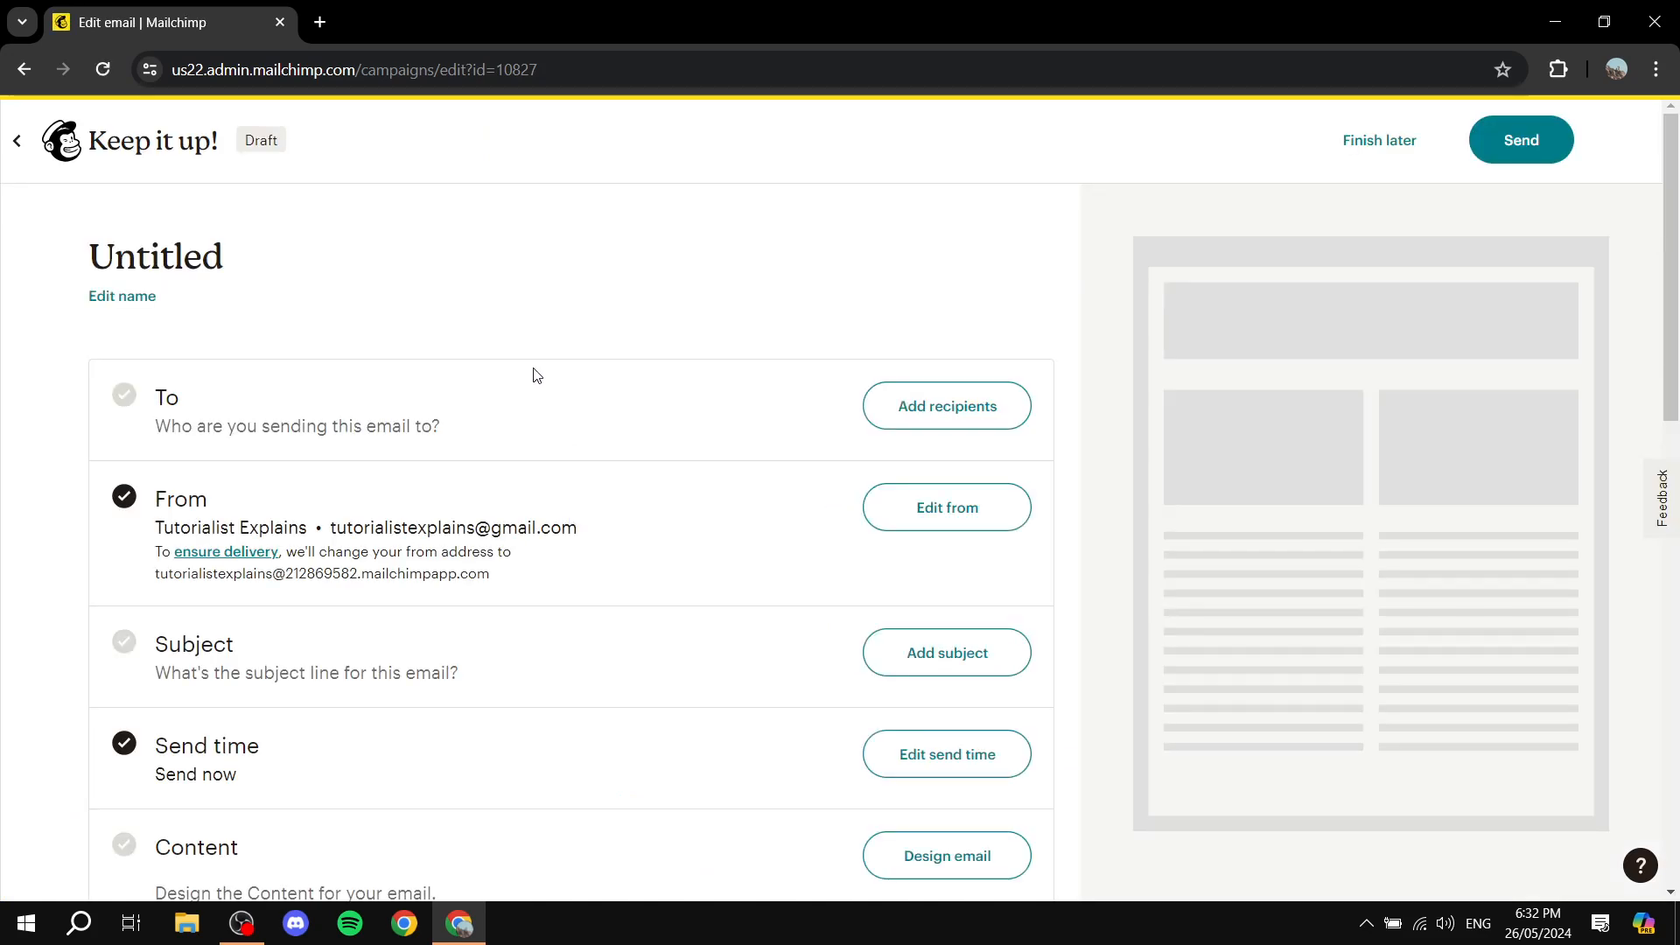
Examine the email draft's setup sections, particularly the To and From details
scroll(610, 376, down, 4)
scroll(604, 373, up, 4)
drag(151, 404, 183, 404)
drag(152, 506, 231, 511)
click(242, 505)
scroll(242, 505, down, 2)
scroll(312, 712, up, 2)
drag(173, 399, 198, 405)
drag(333, 427, 458, 426)
click(463, 426)
Review the draft's options for adding recipients, and leave them without importing contacts
click(968, 412)
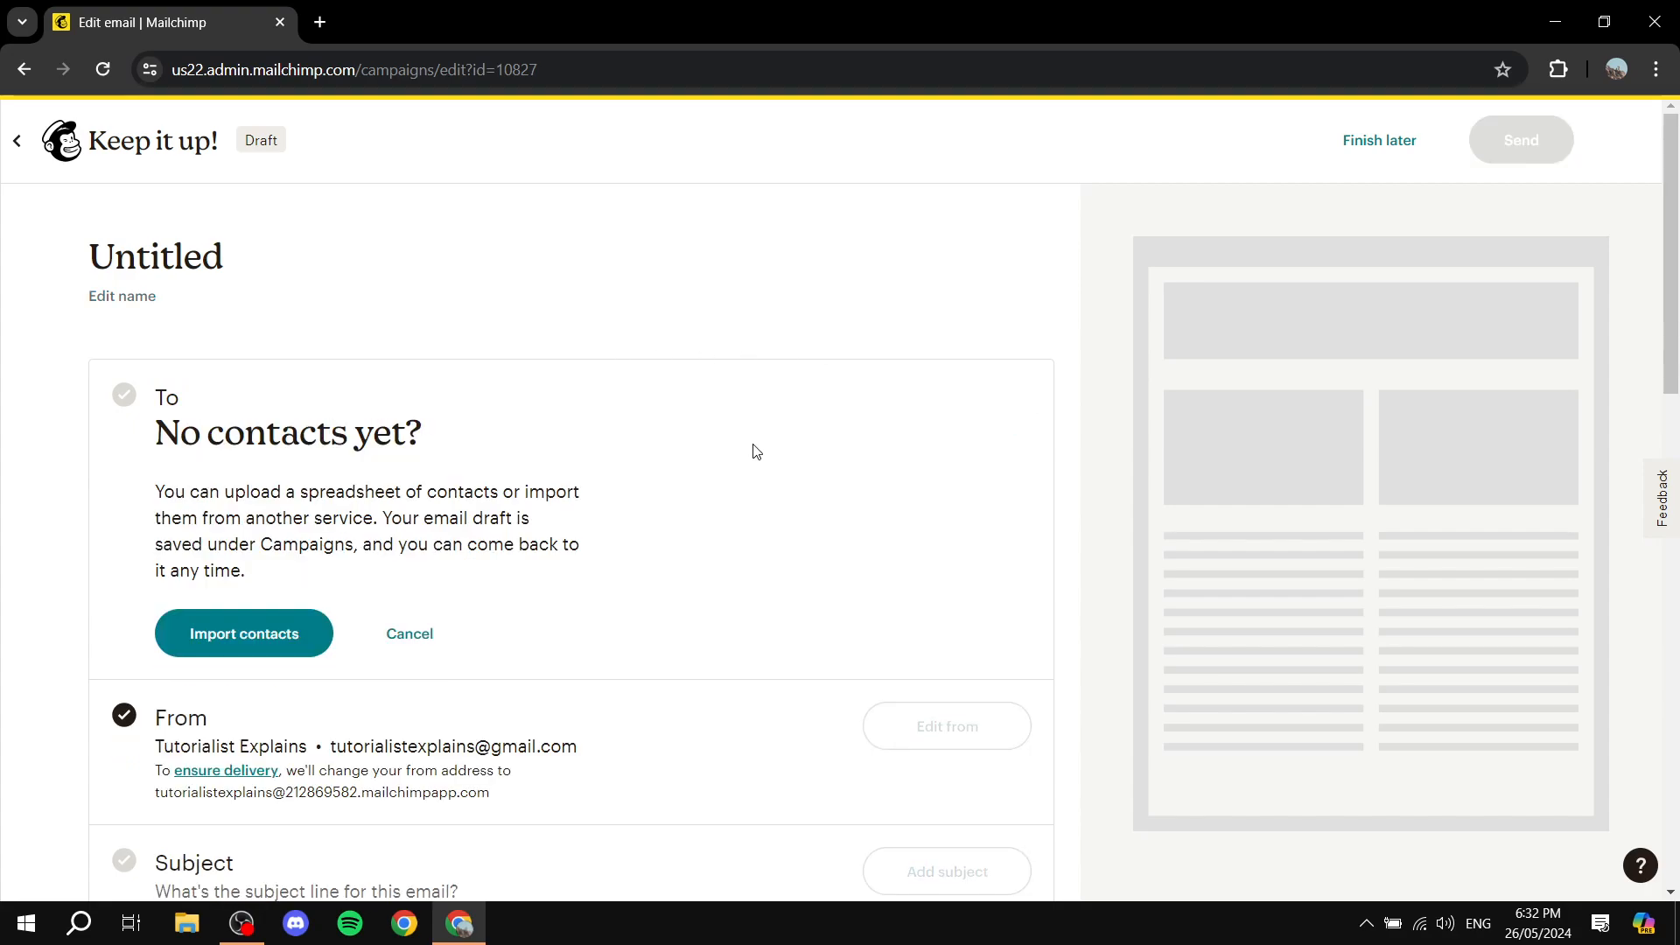
scroll(483, 476, down, 2)
scroll(480, 476, up, 2)
scroll(454, 530, down, 5)
scroll(386, 540, up, 5)
click(409, 634)
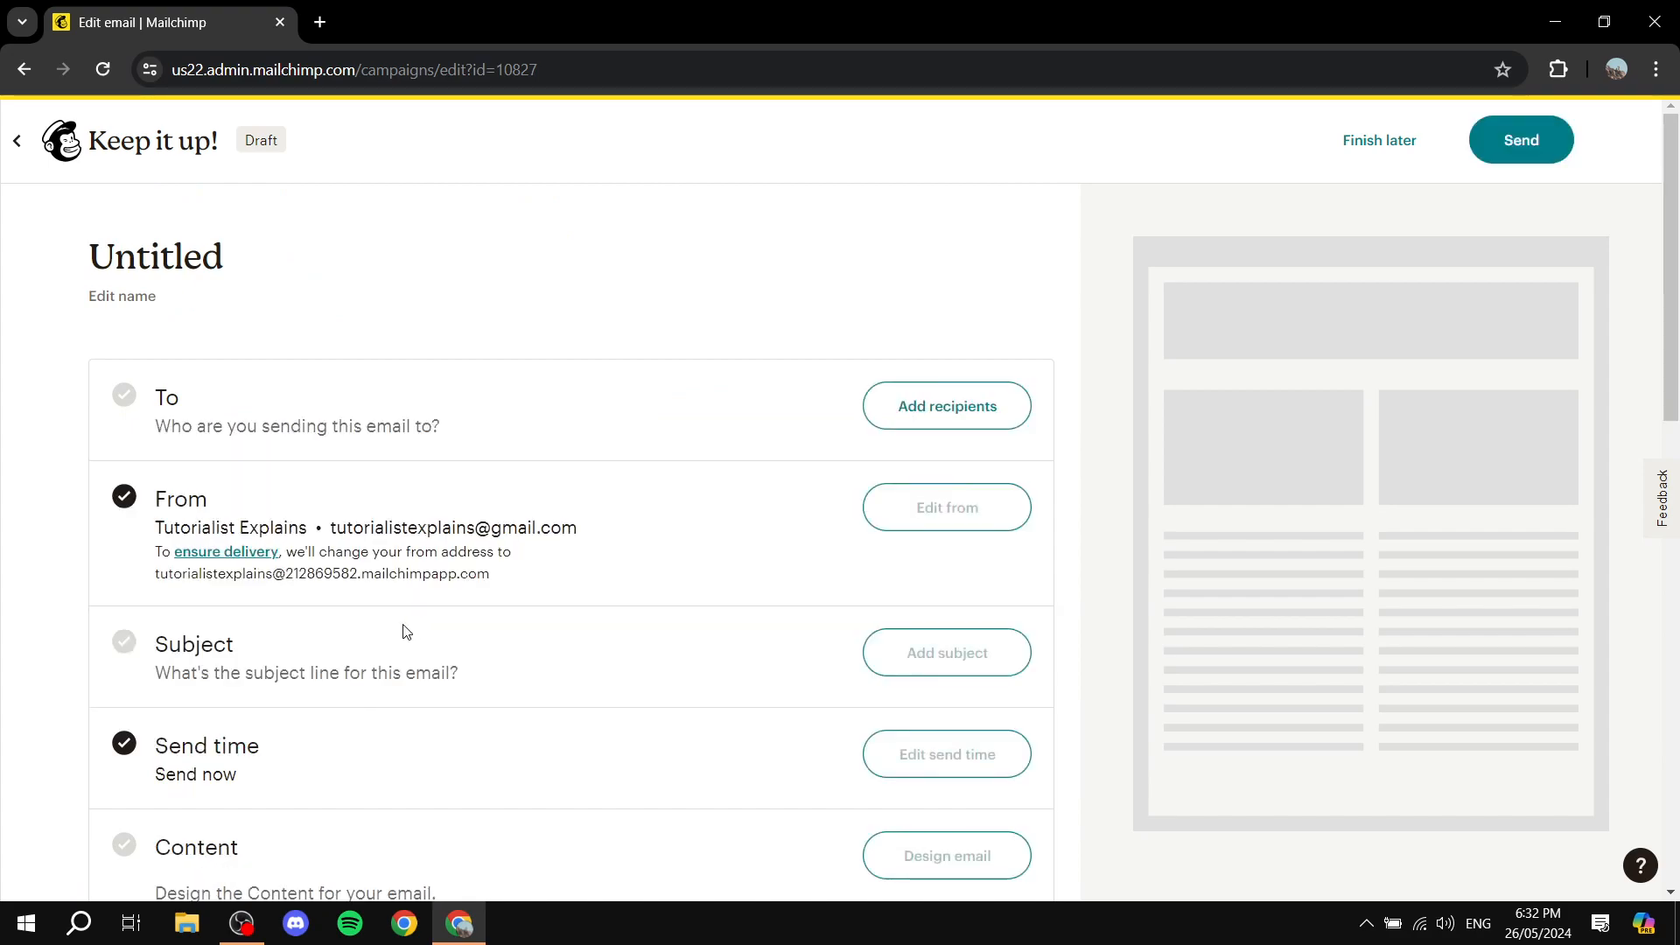
Return to the campaigns list and delete the Untitled regular email draft
click(17, 141)
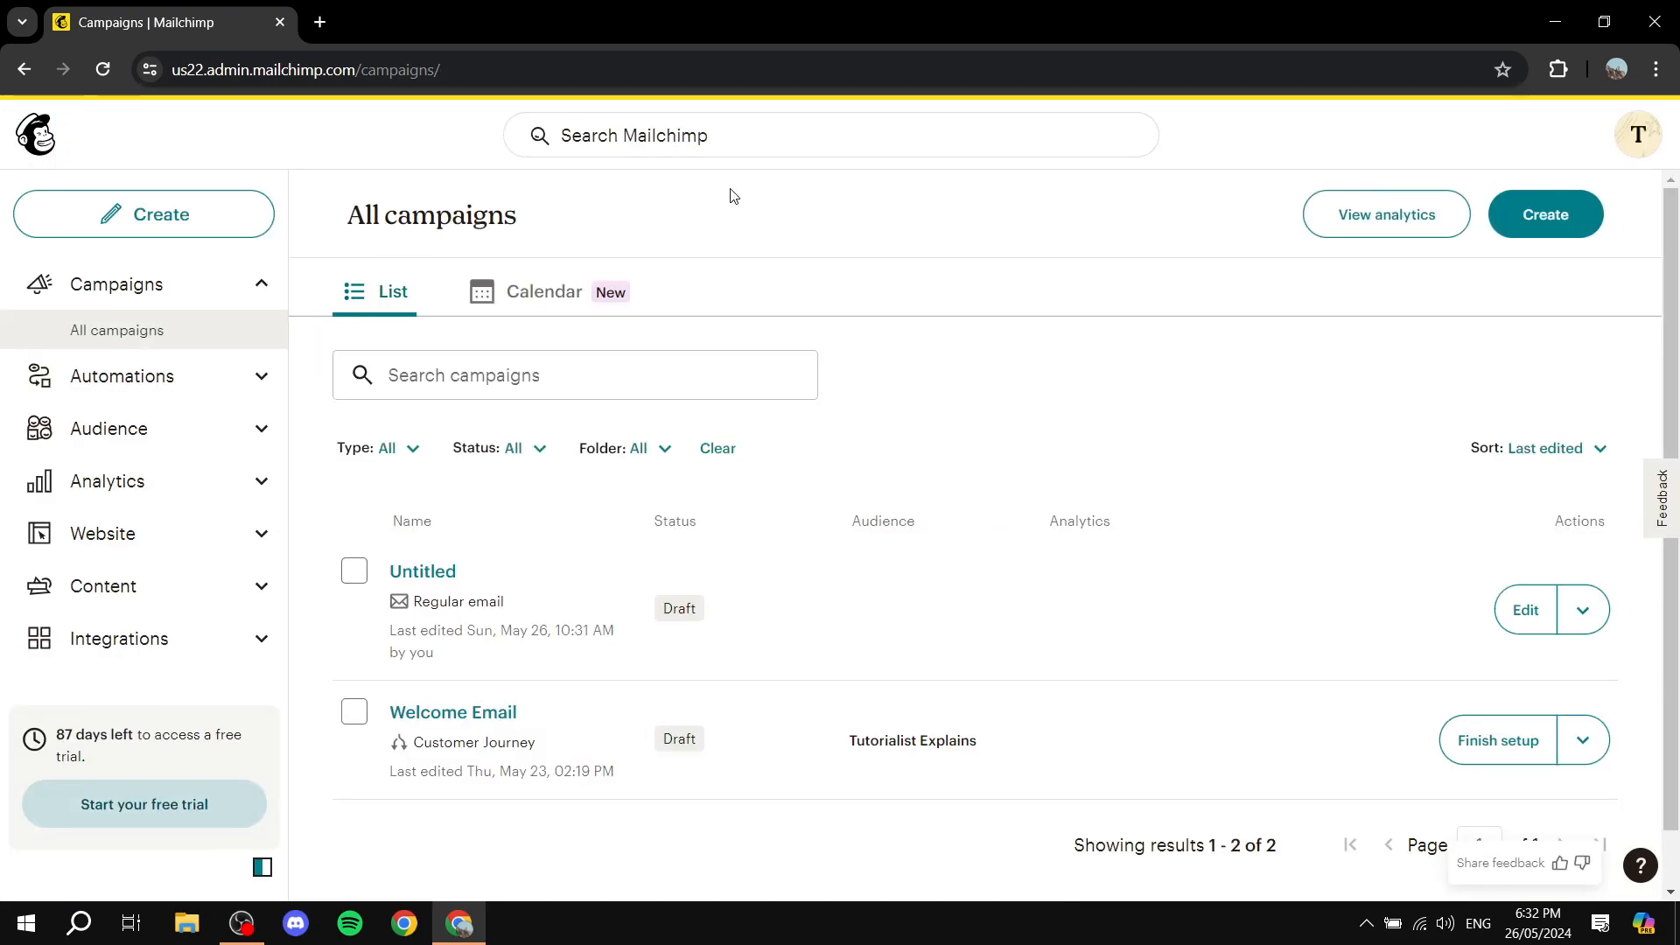
click(1582, 610)
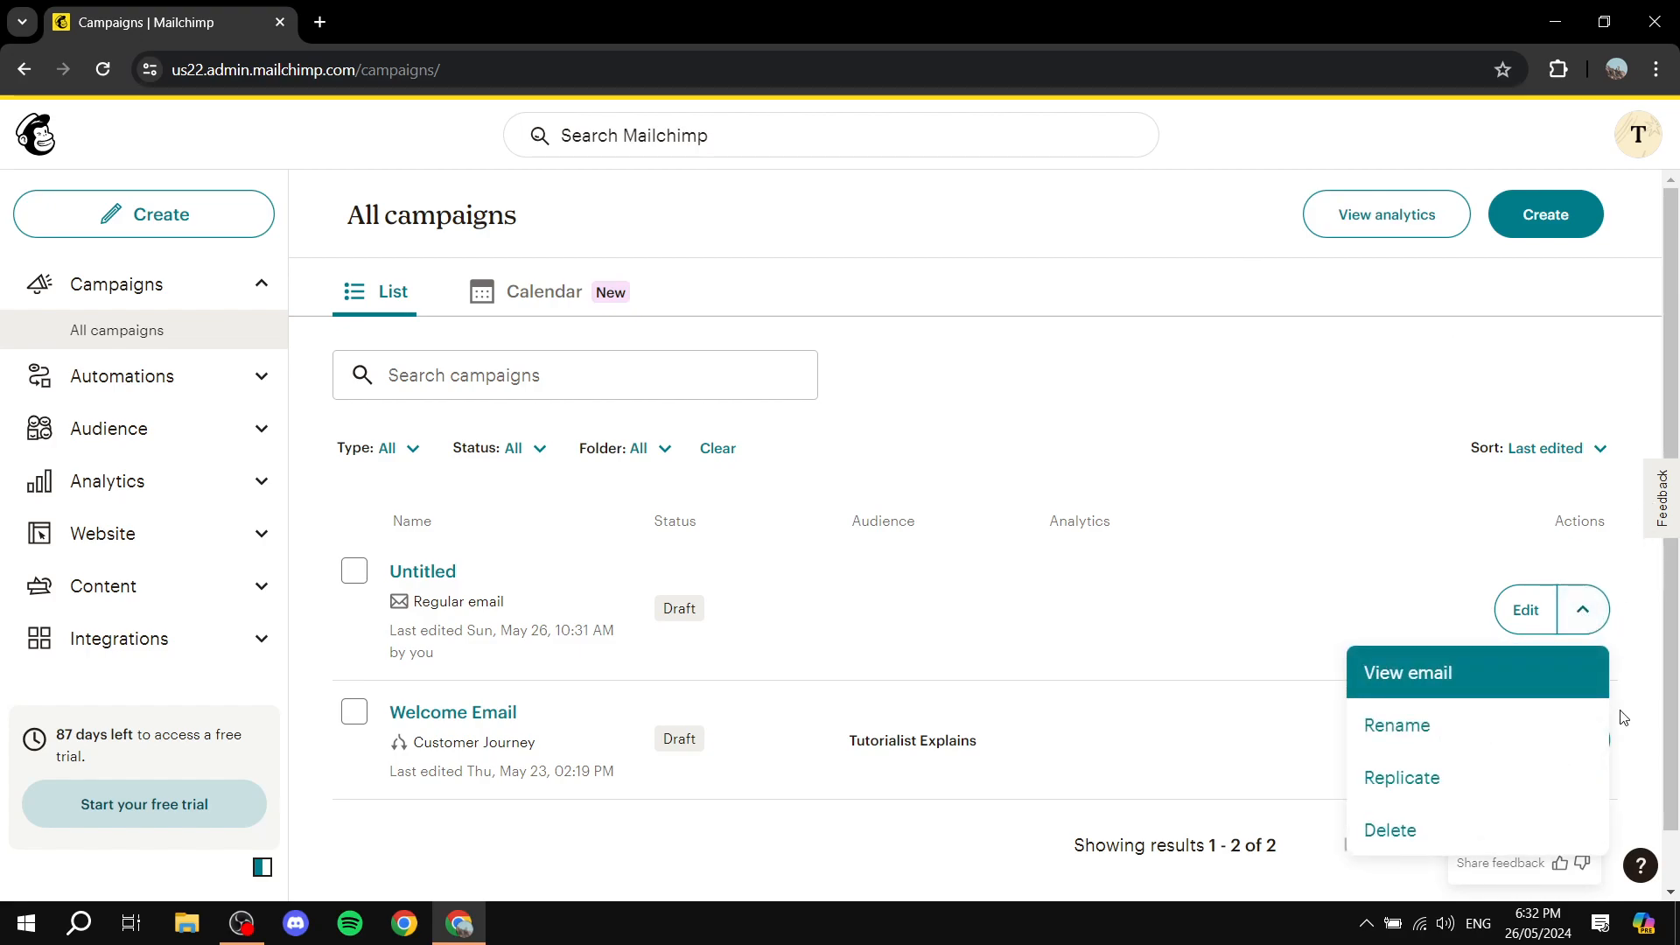
click(1391, 830)
click(1108, 610)
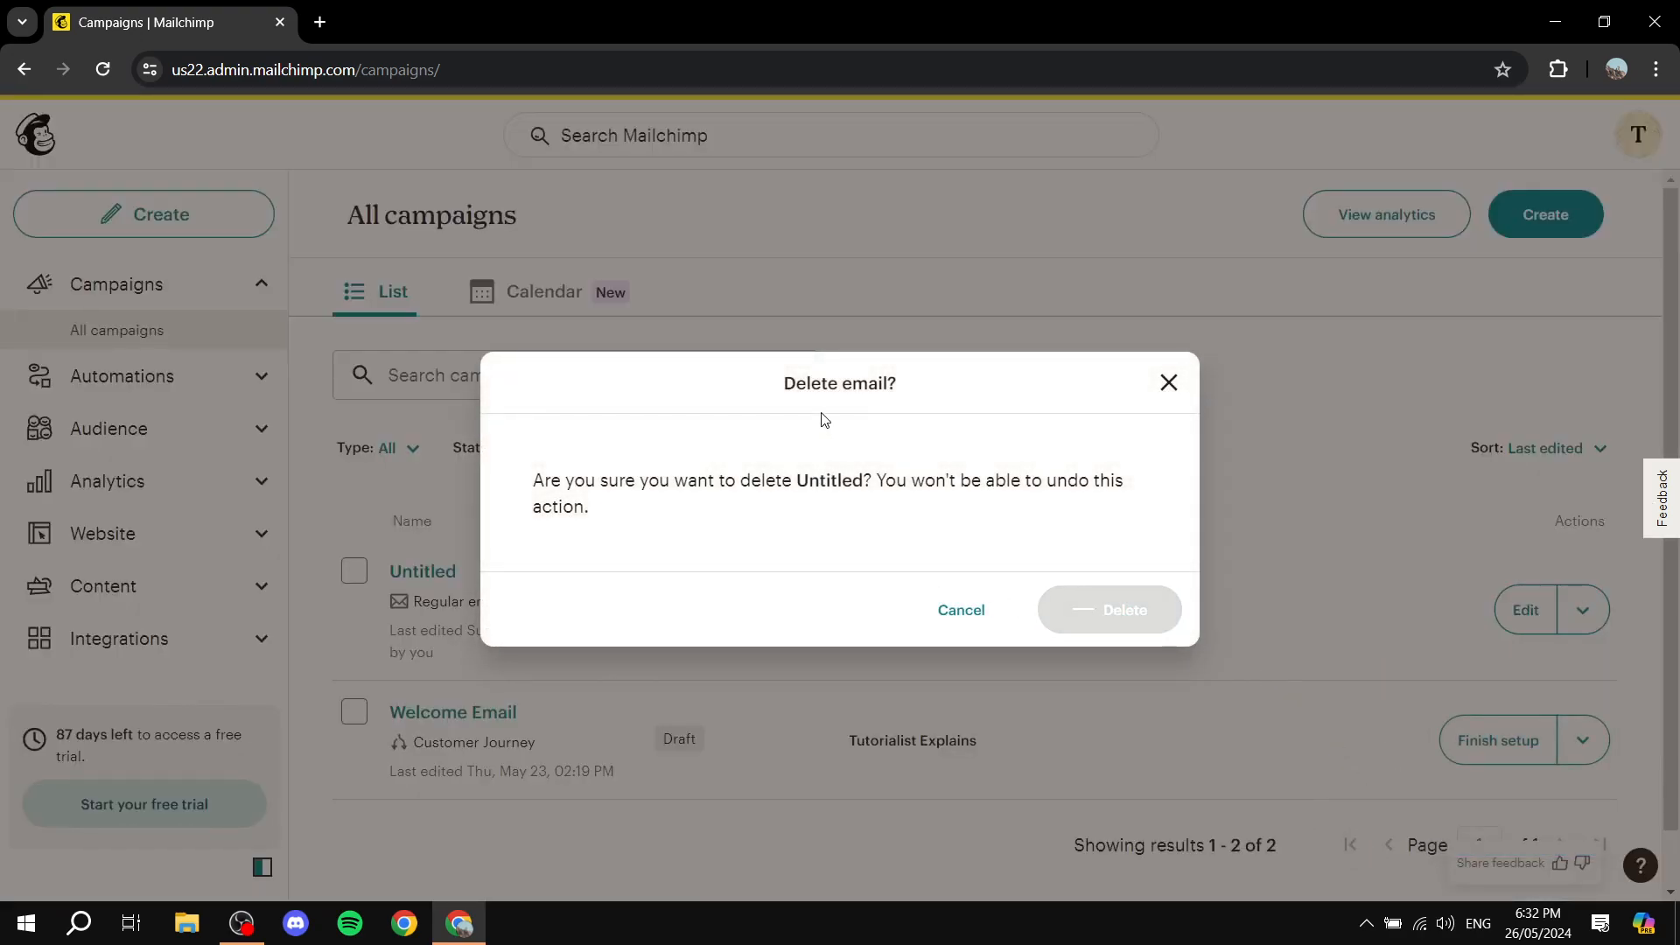
click(1222, 860)
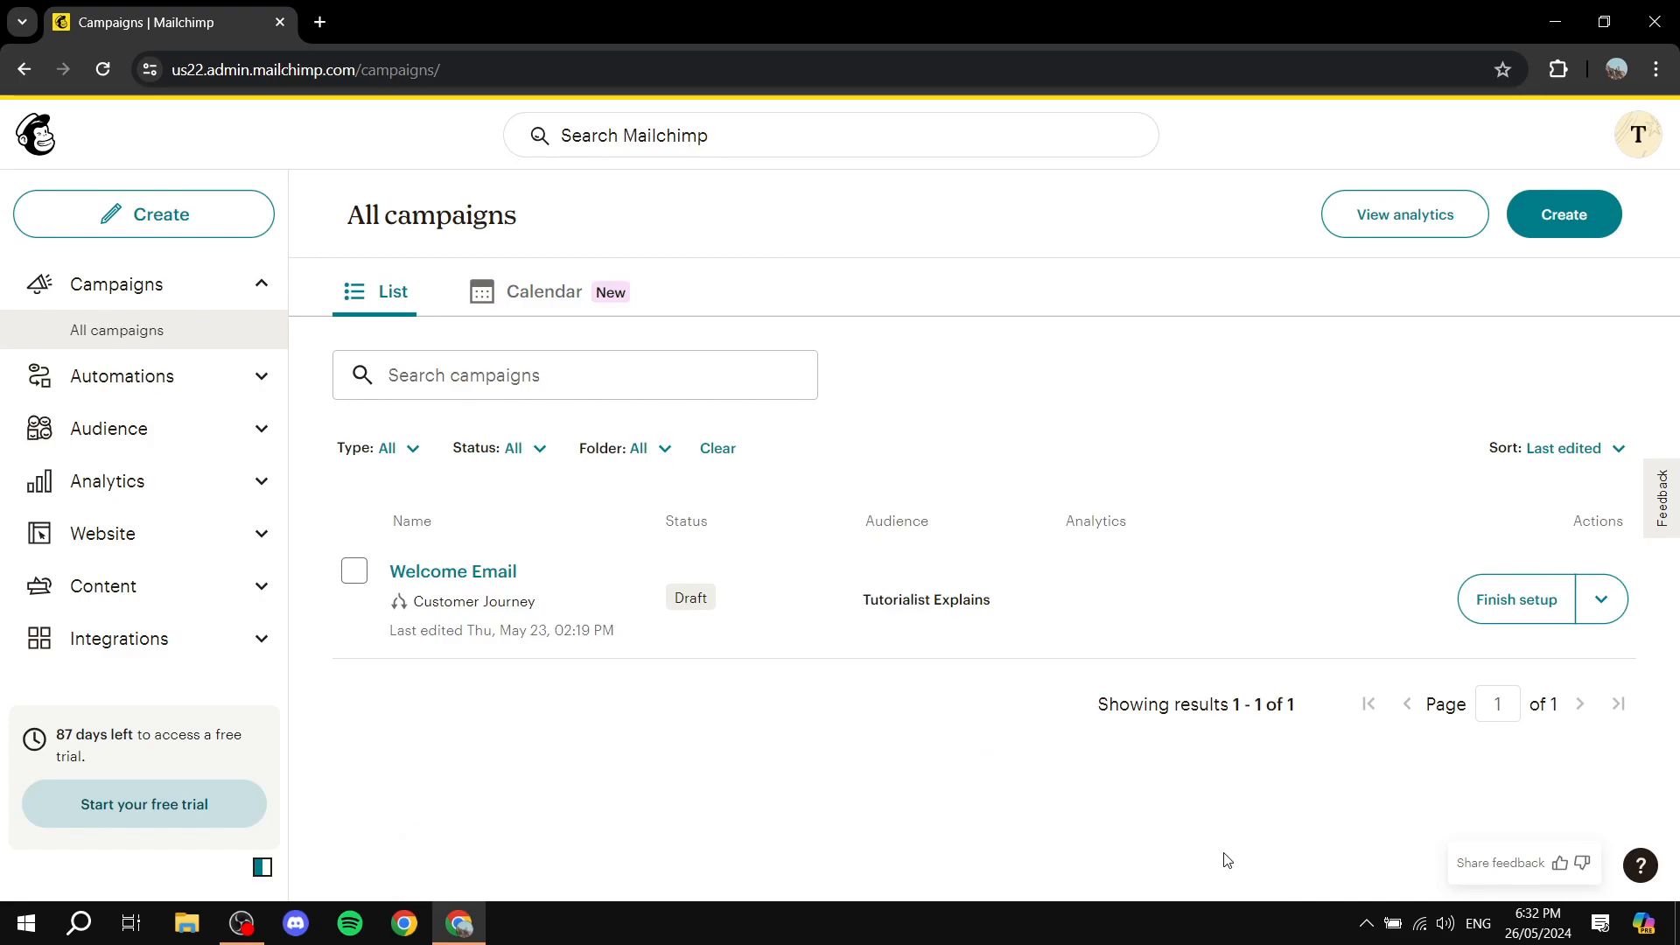
Compare the three methods of adding contacts from the audience dashboard, and exit the import without continuing
click(248, 428)
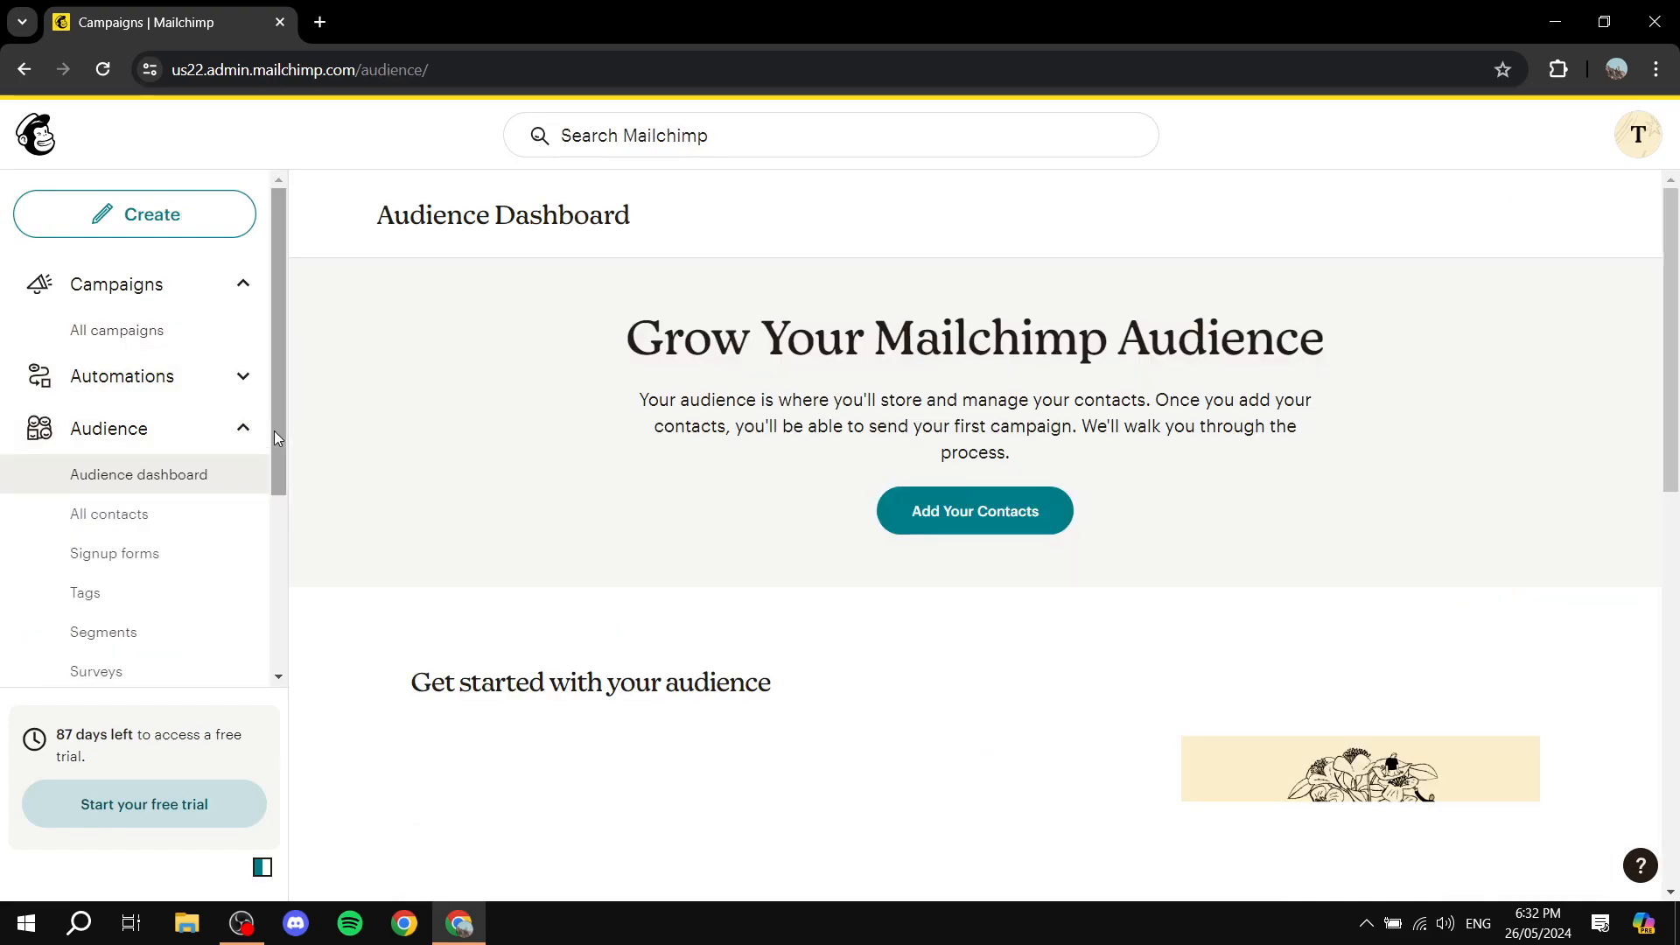
click(1015, 514)
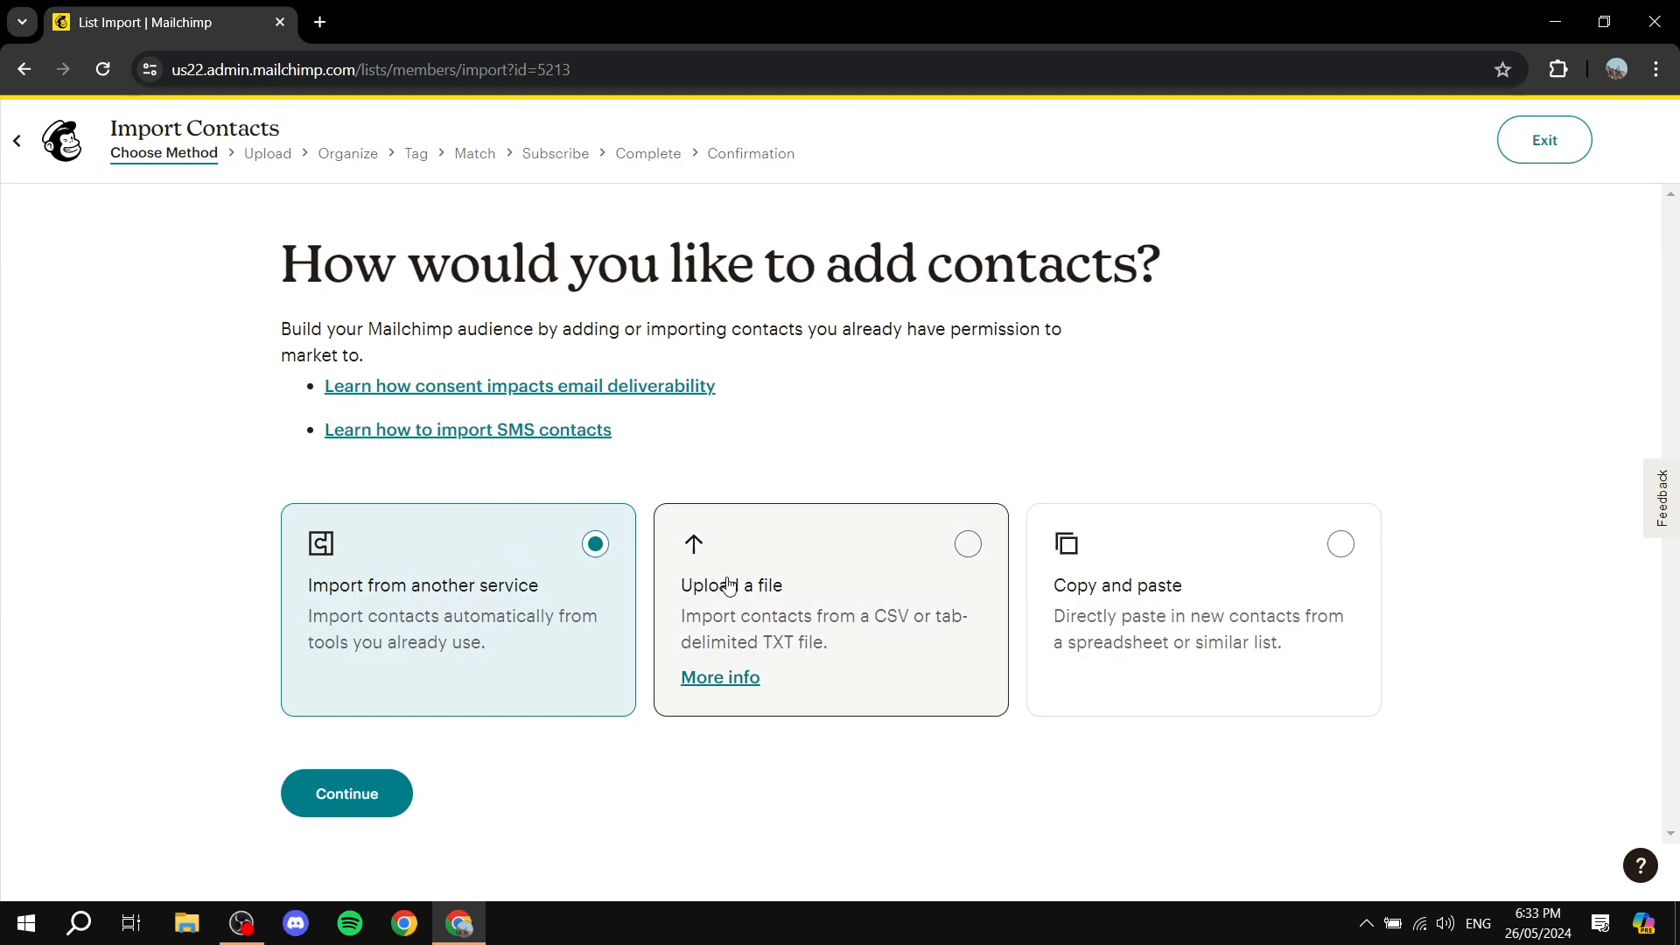
click(859, 588)
click(1155, 569)
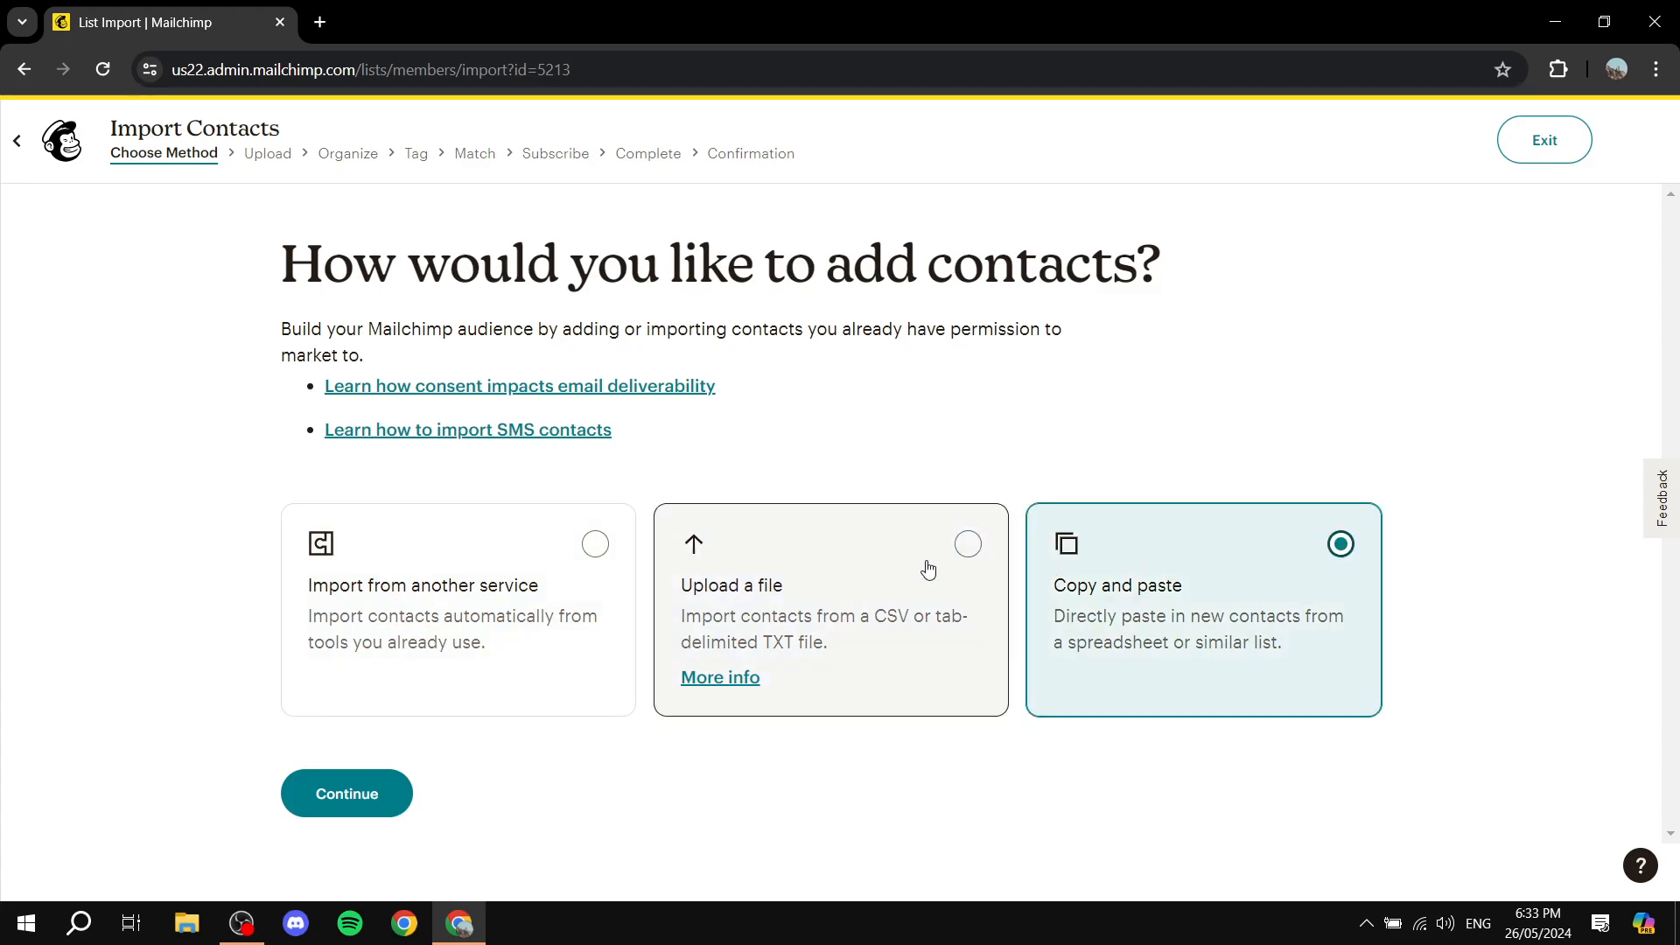
click(927, 569)
click(606, 586)
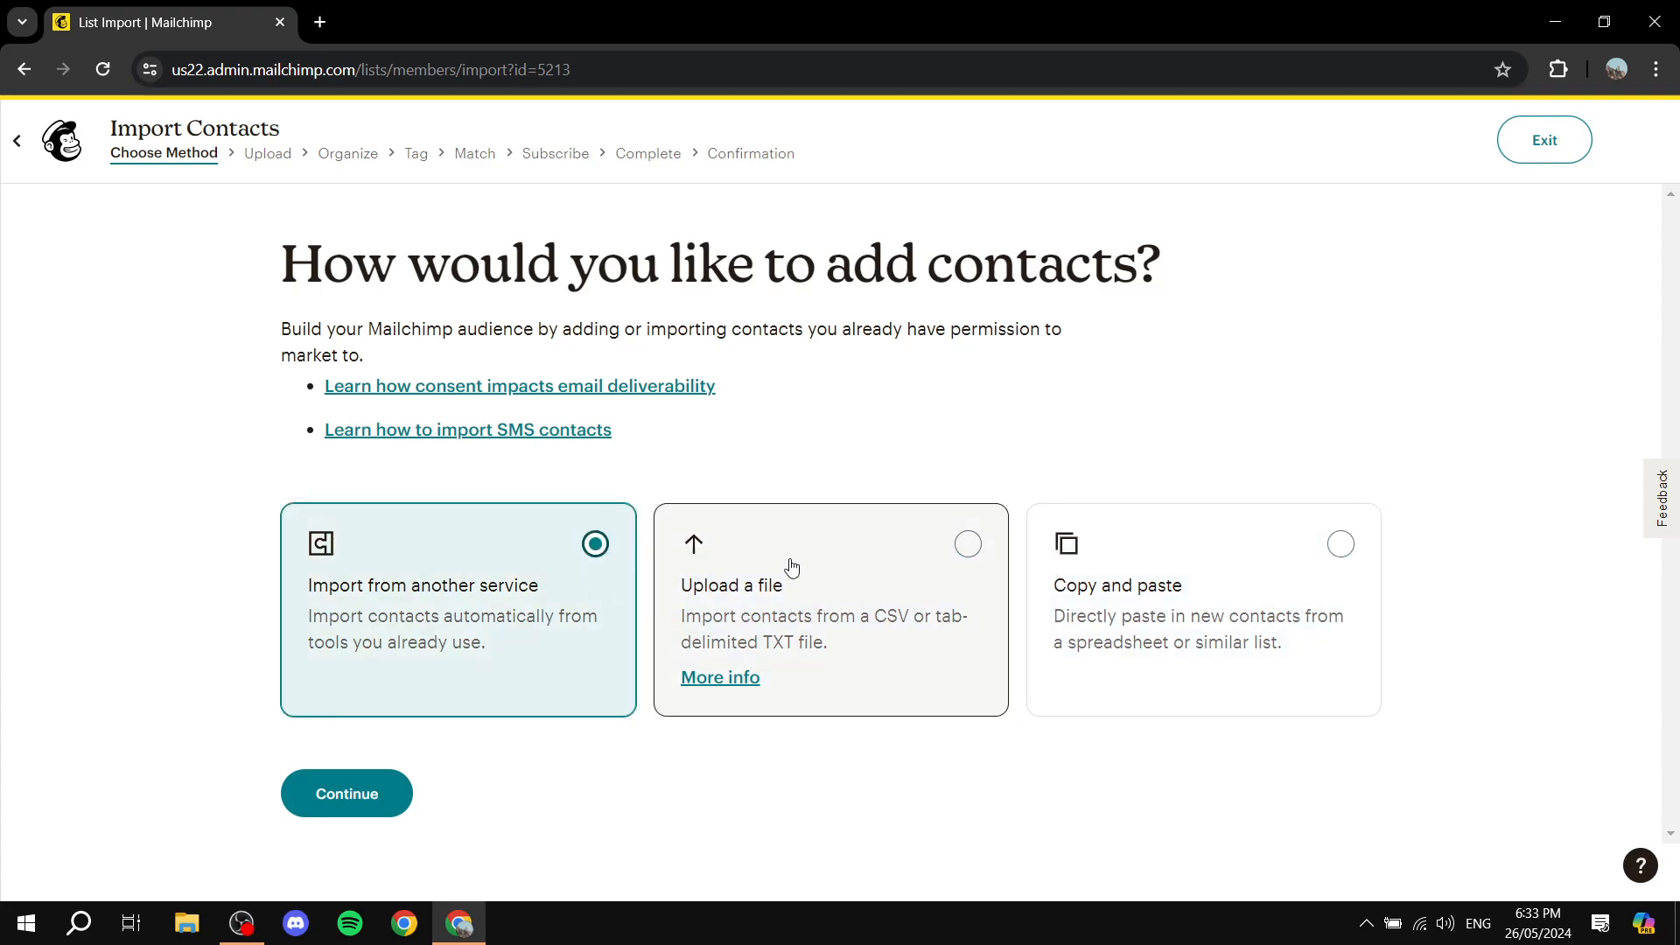
click(1165, 593)
click(905, 589)
click(433, 586)
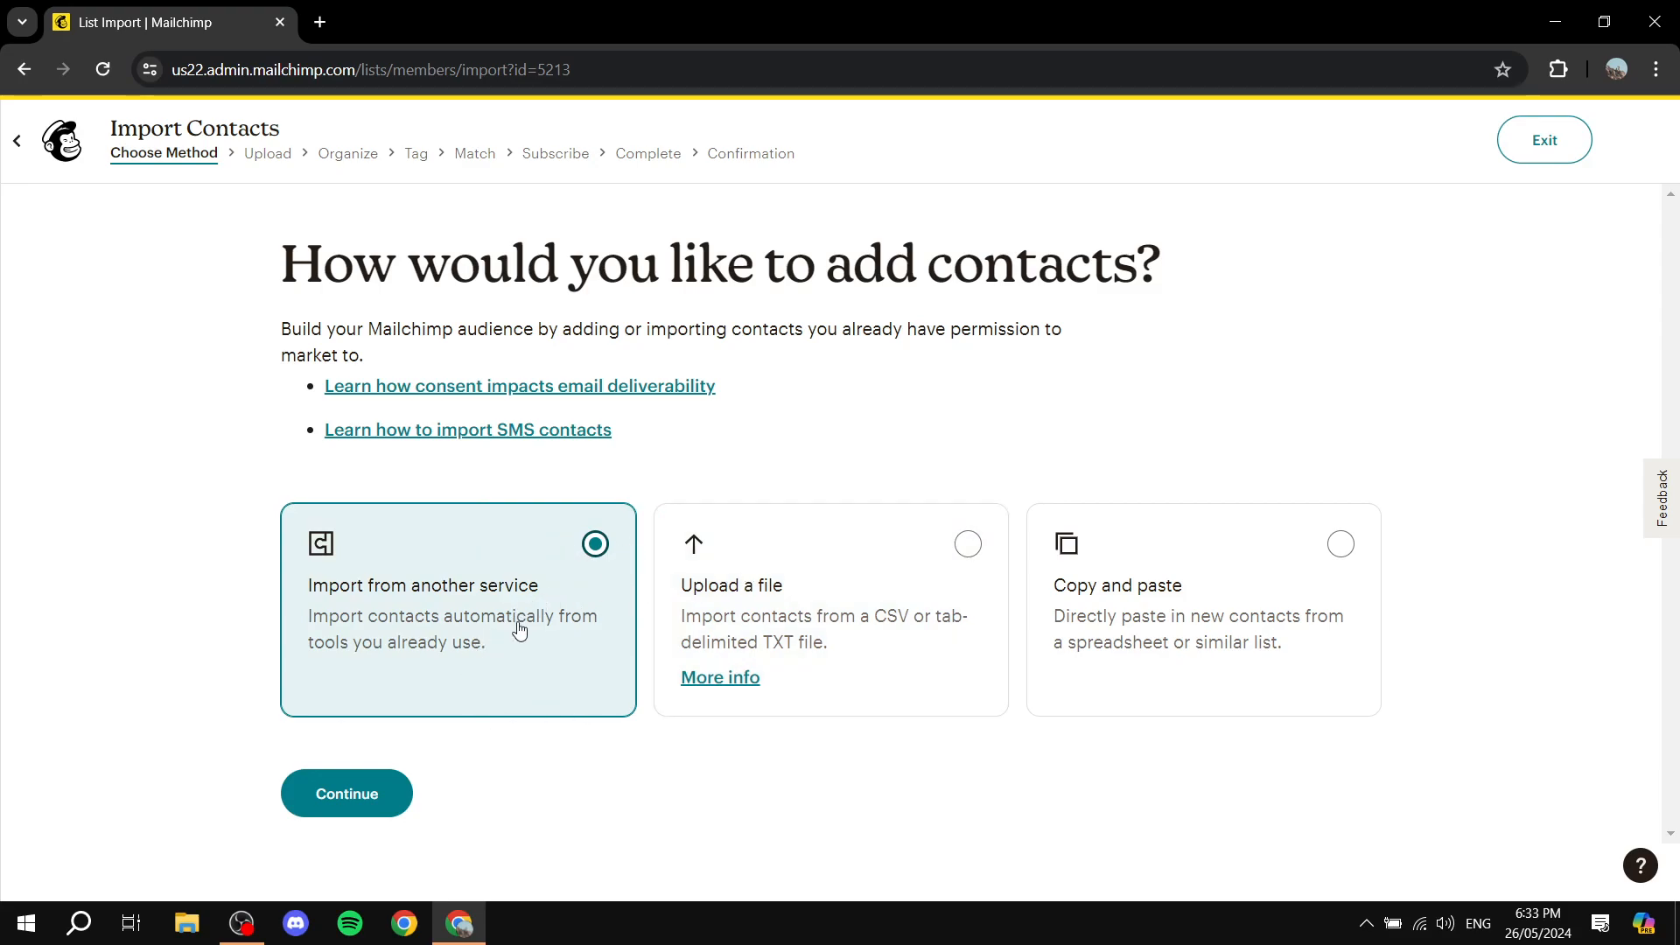
click(26, 142)
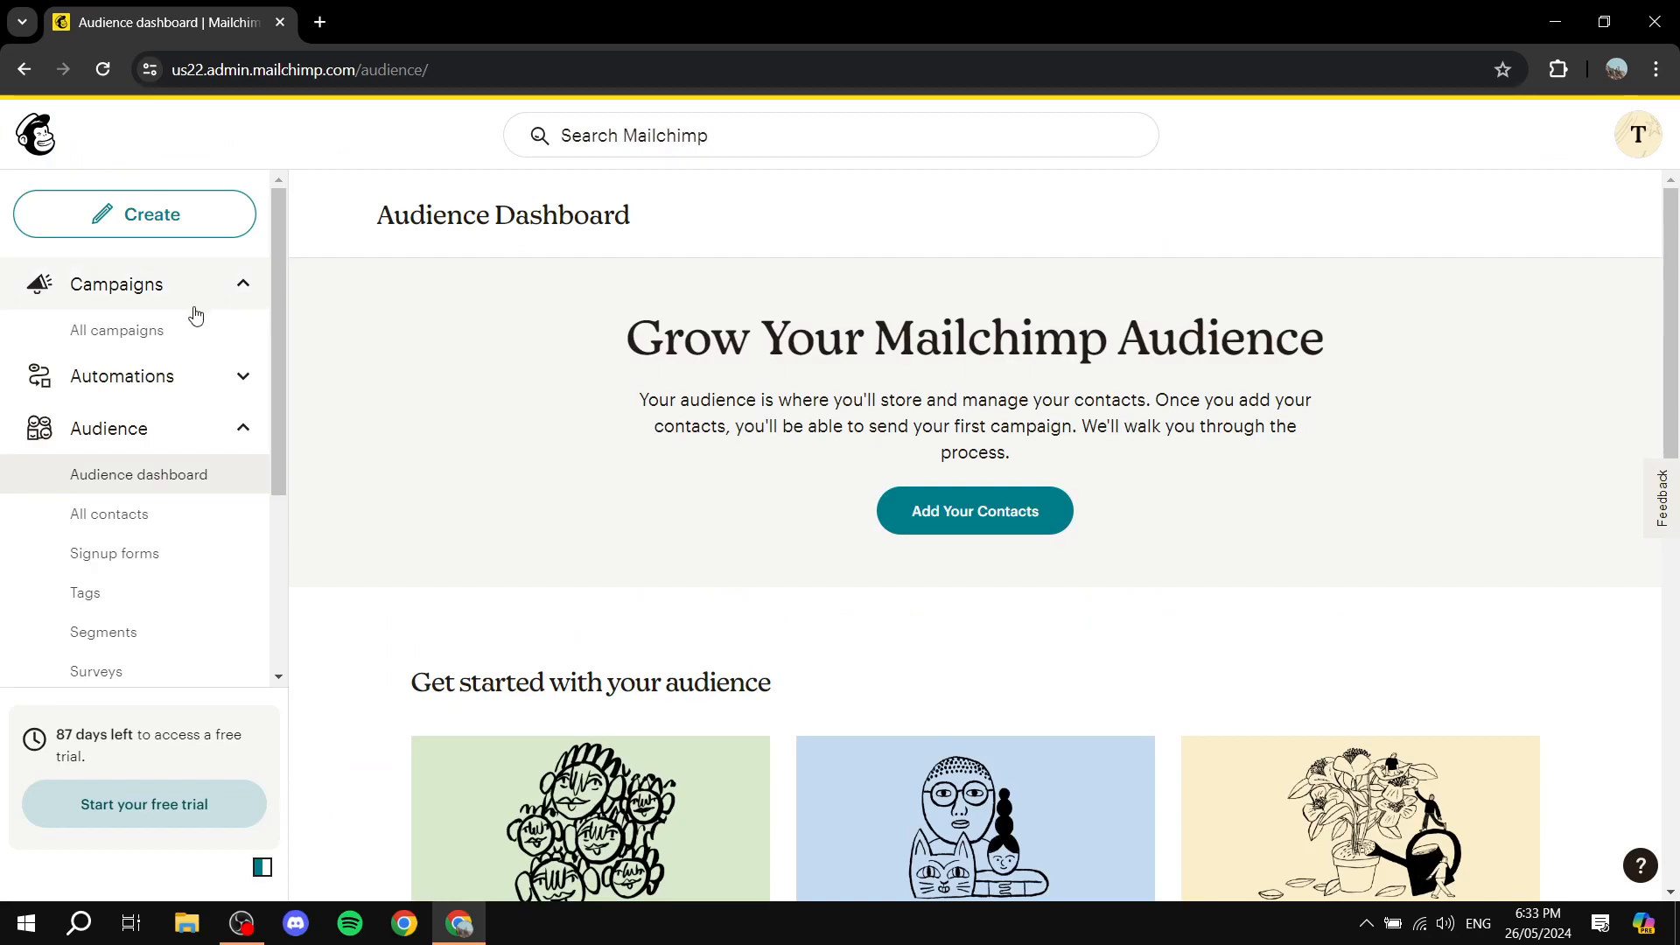
Start a new regular email campaign from the All campaigns list
click(162, 332)
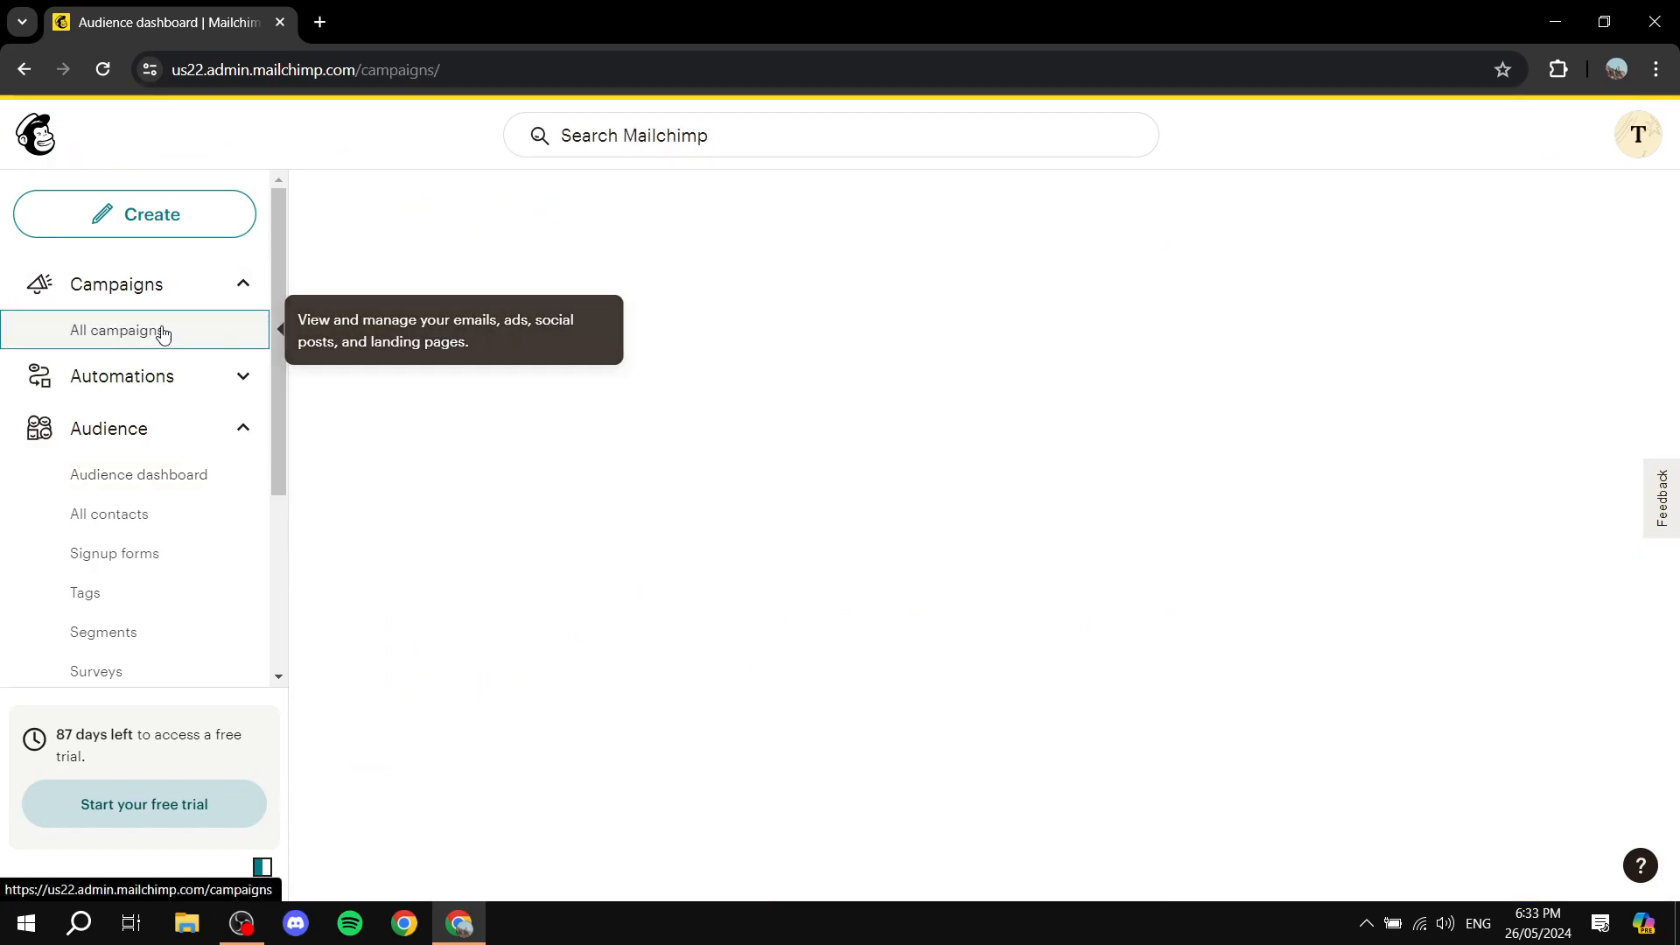
click(1560, 212)
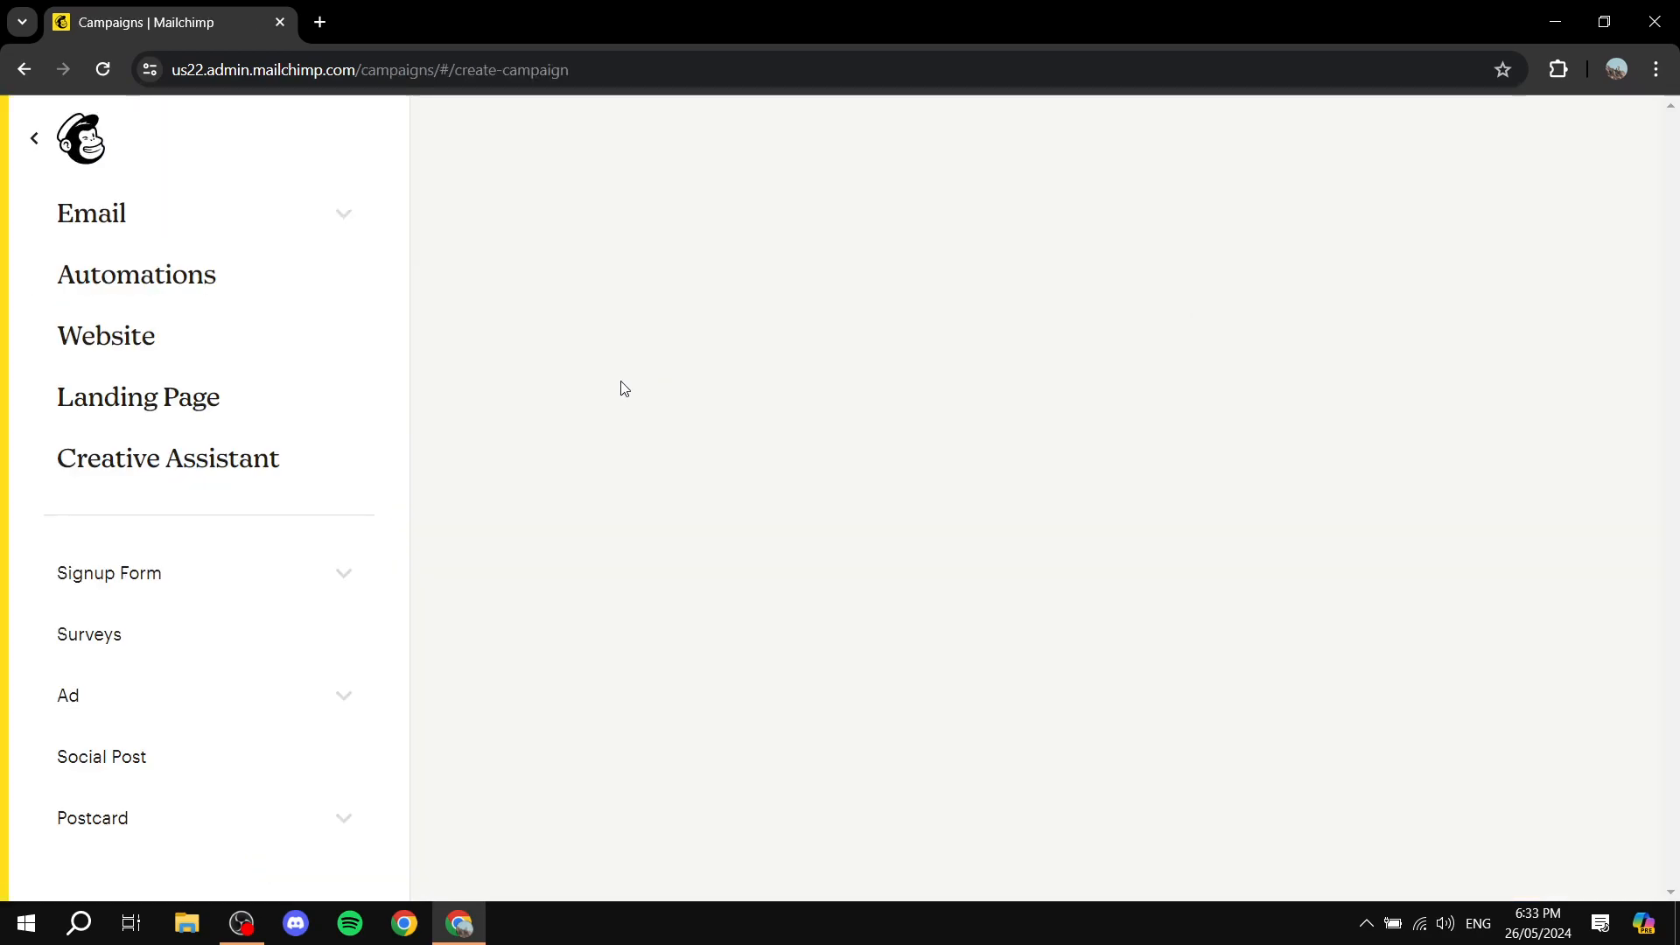
click(649, 823)
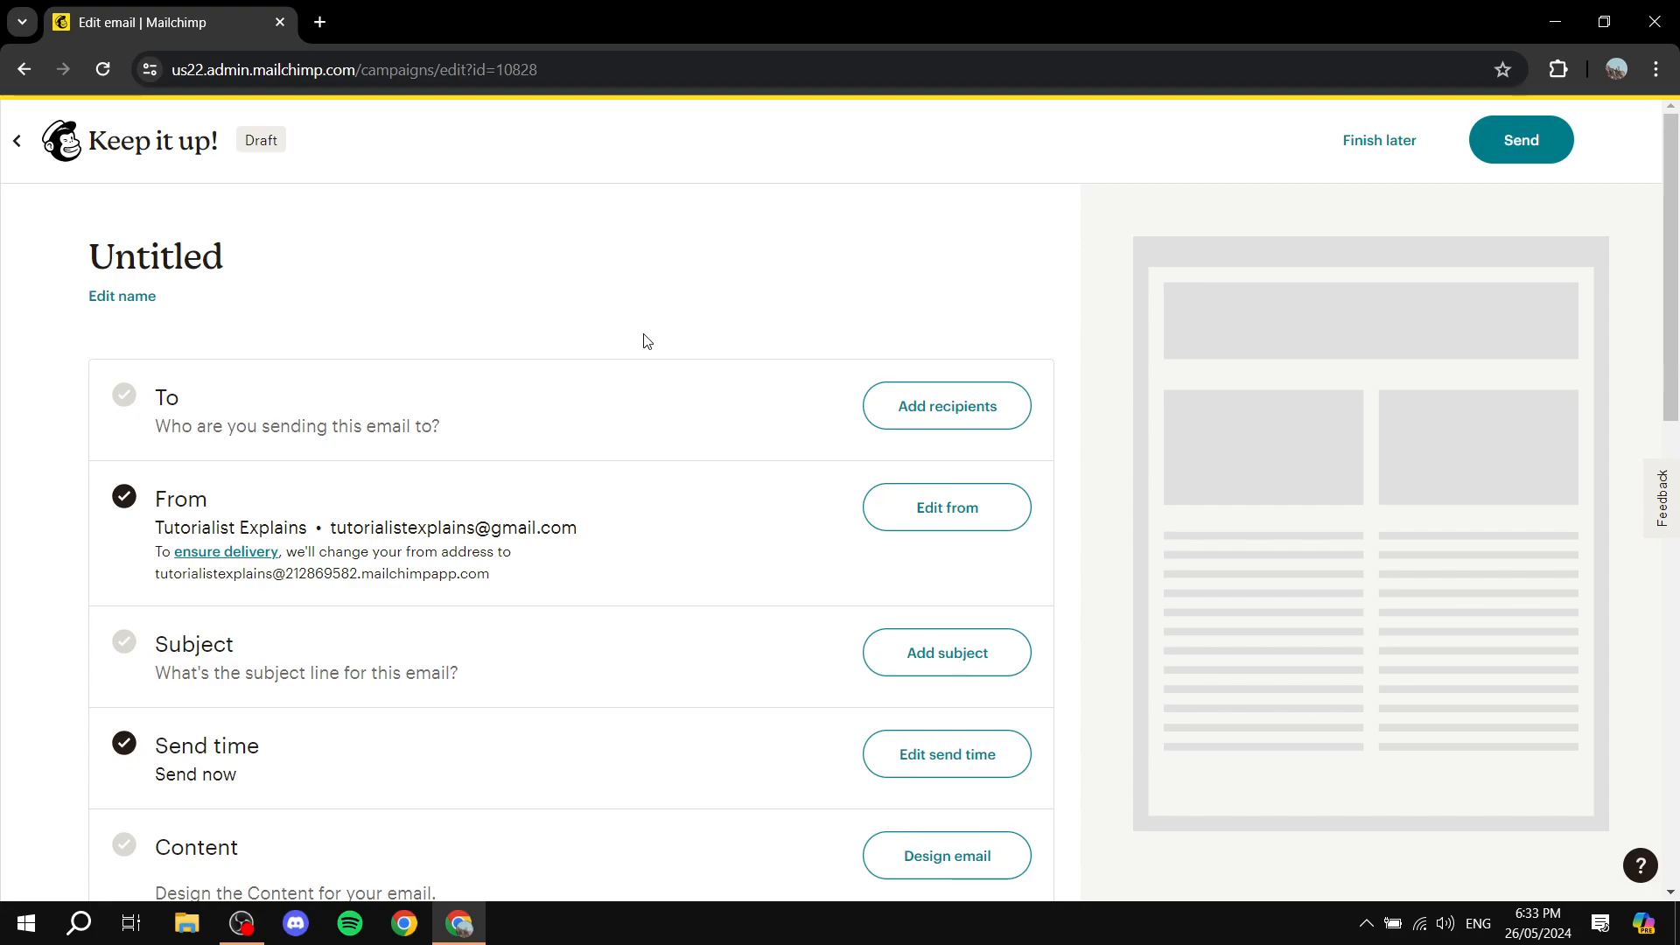
Check how to import contacts as recipients of the new draft, and return to the draft
click(949, 407)
scroll(484, 379, down, 3)
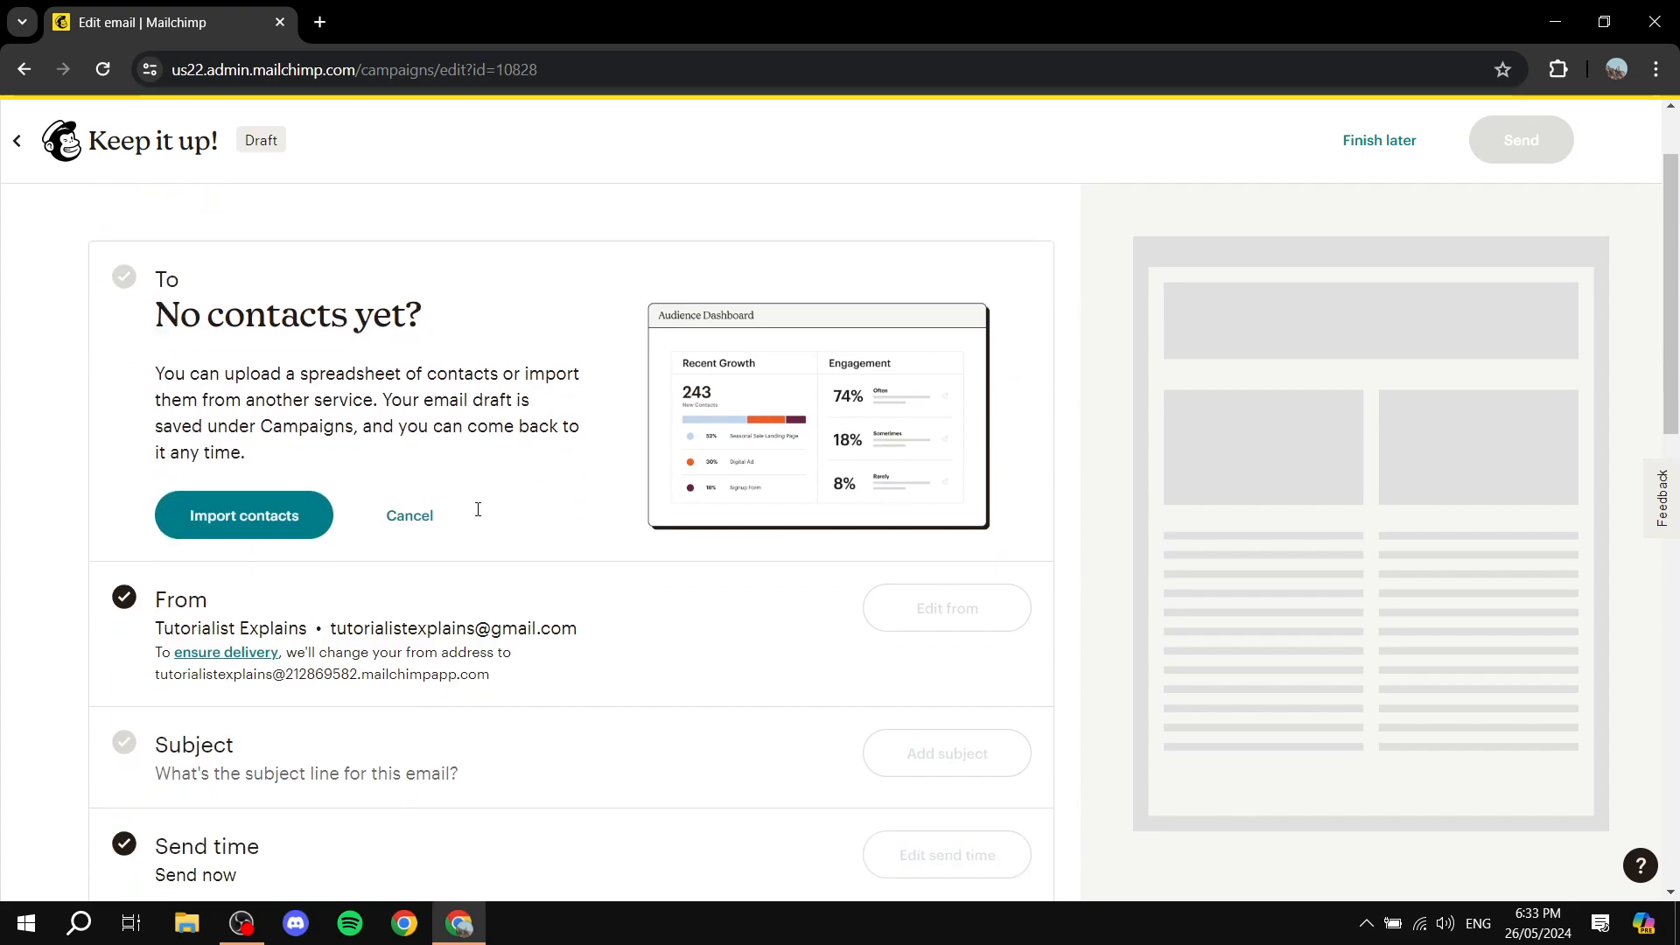
scroll(382, 416, up, 3)
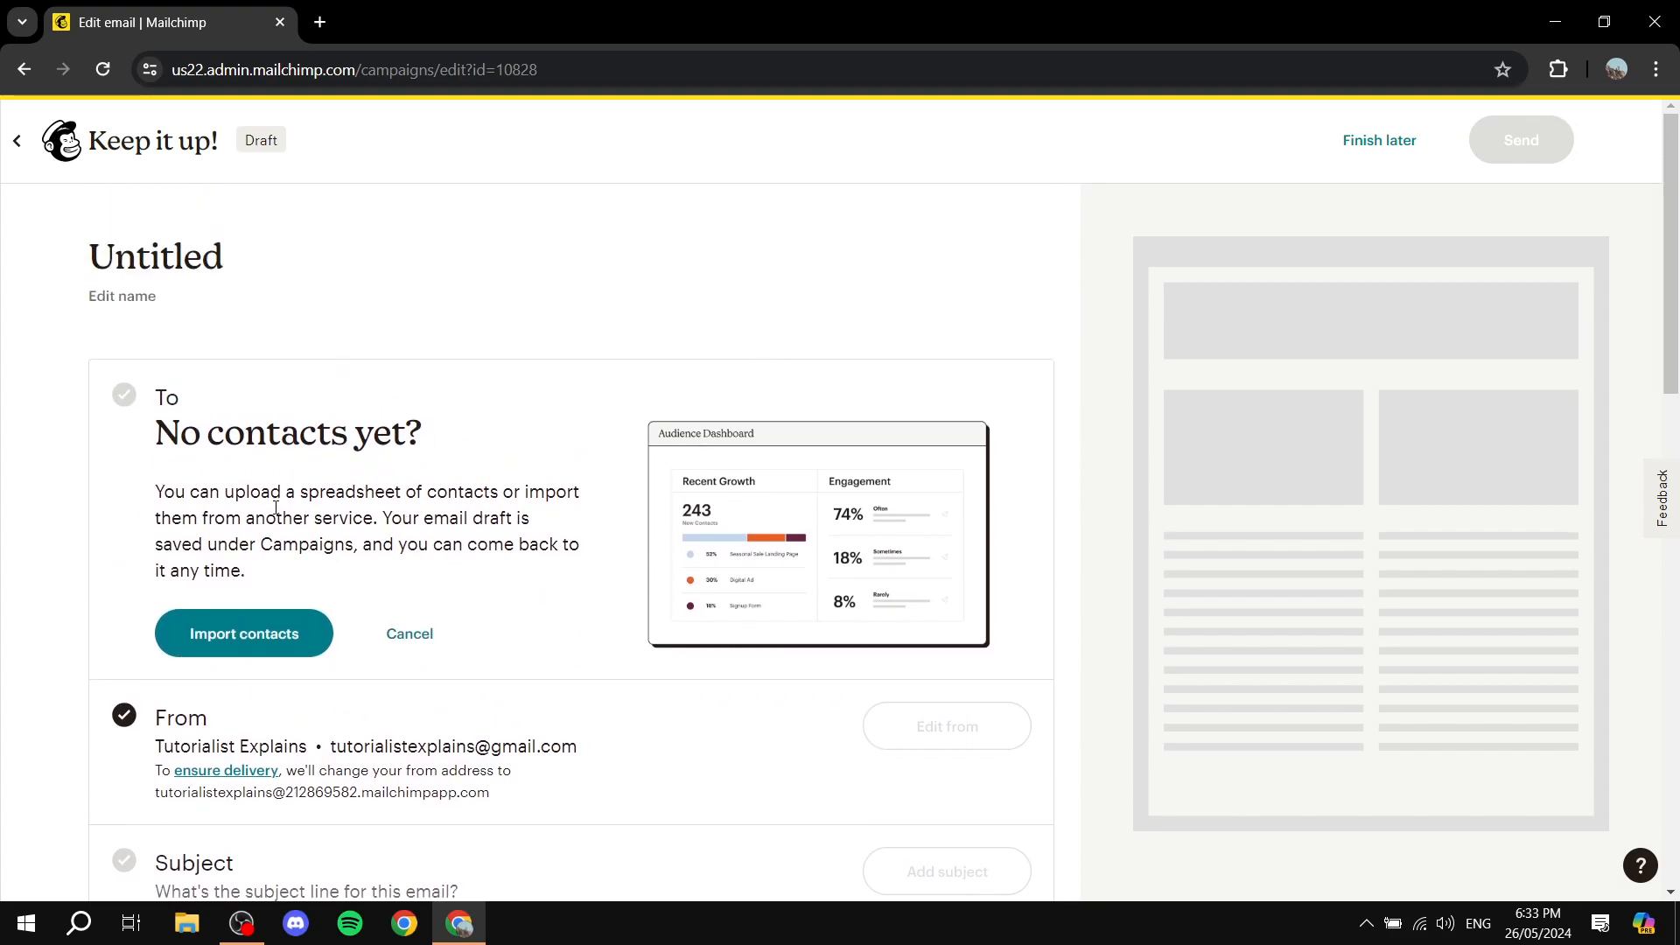
click(409, 634)
click(890, 423)
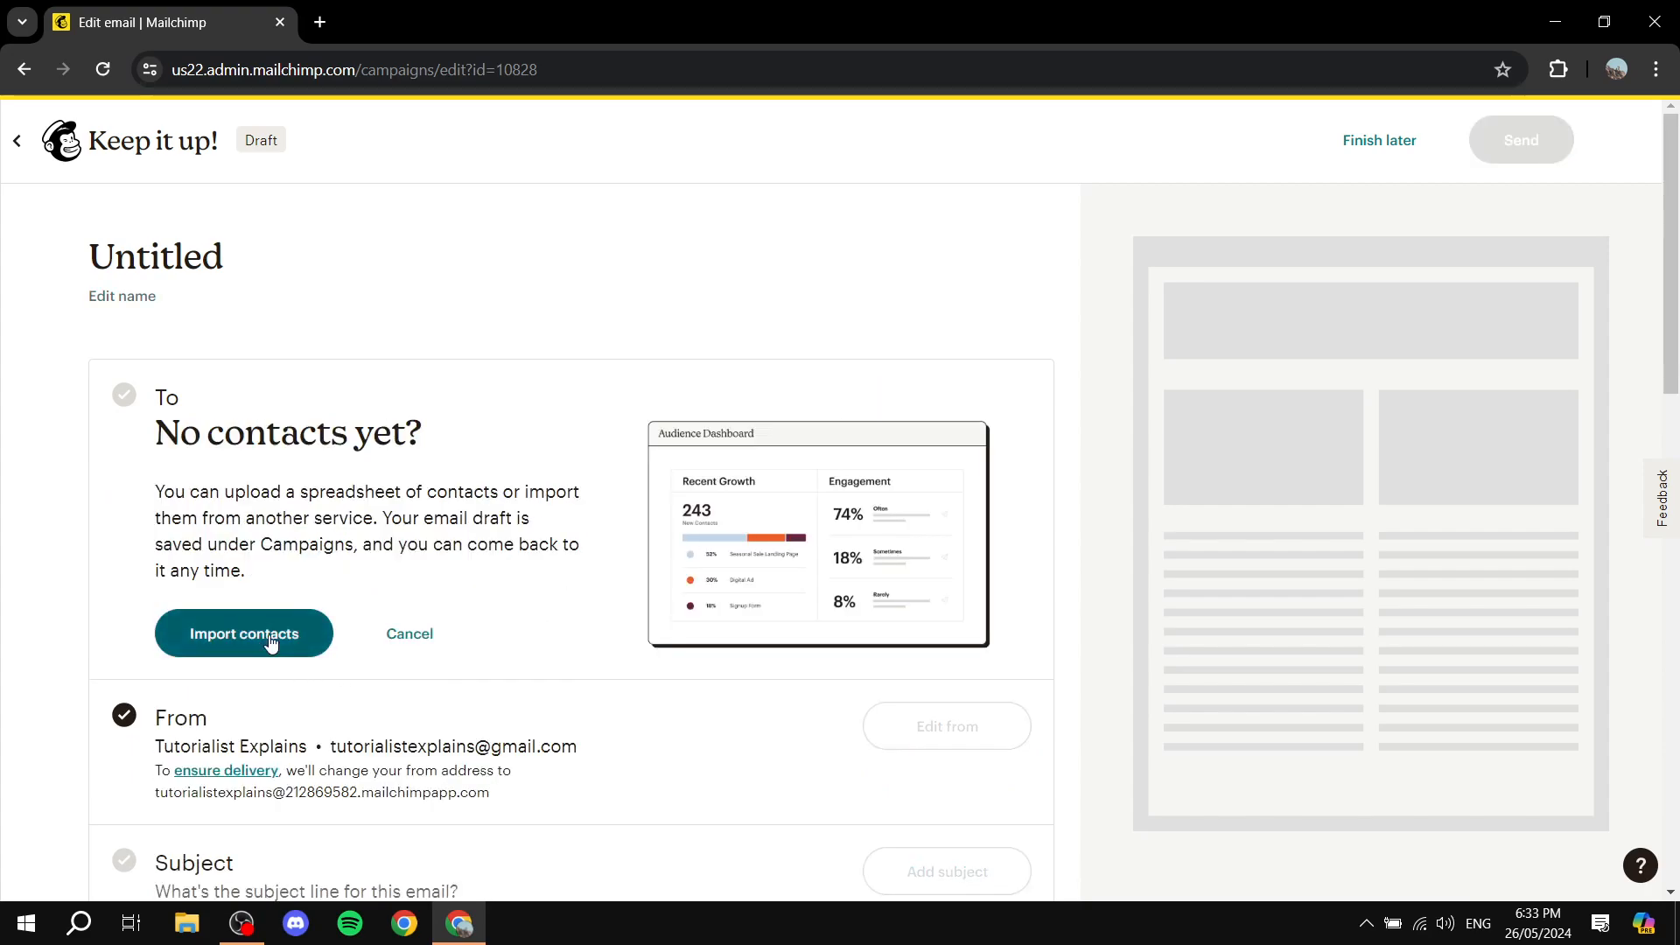
click(306, 643)
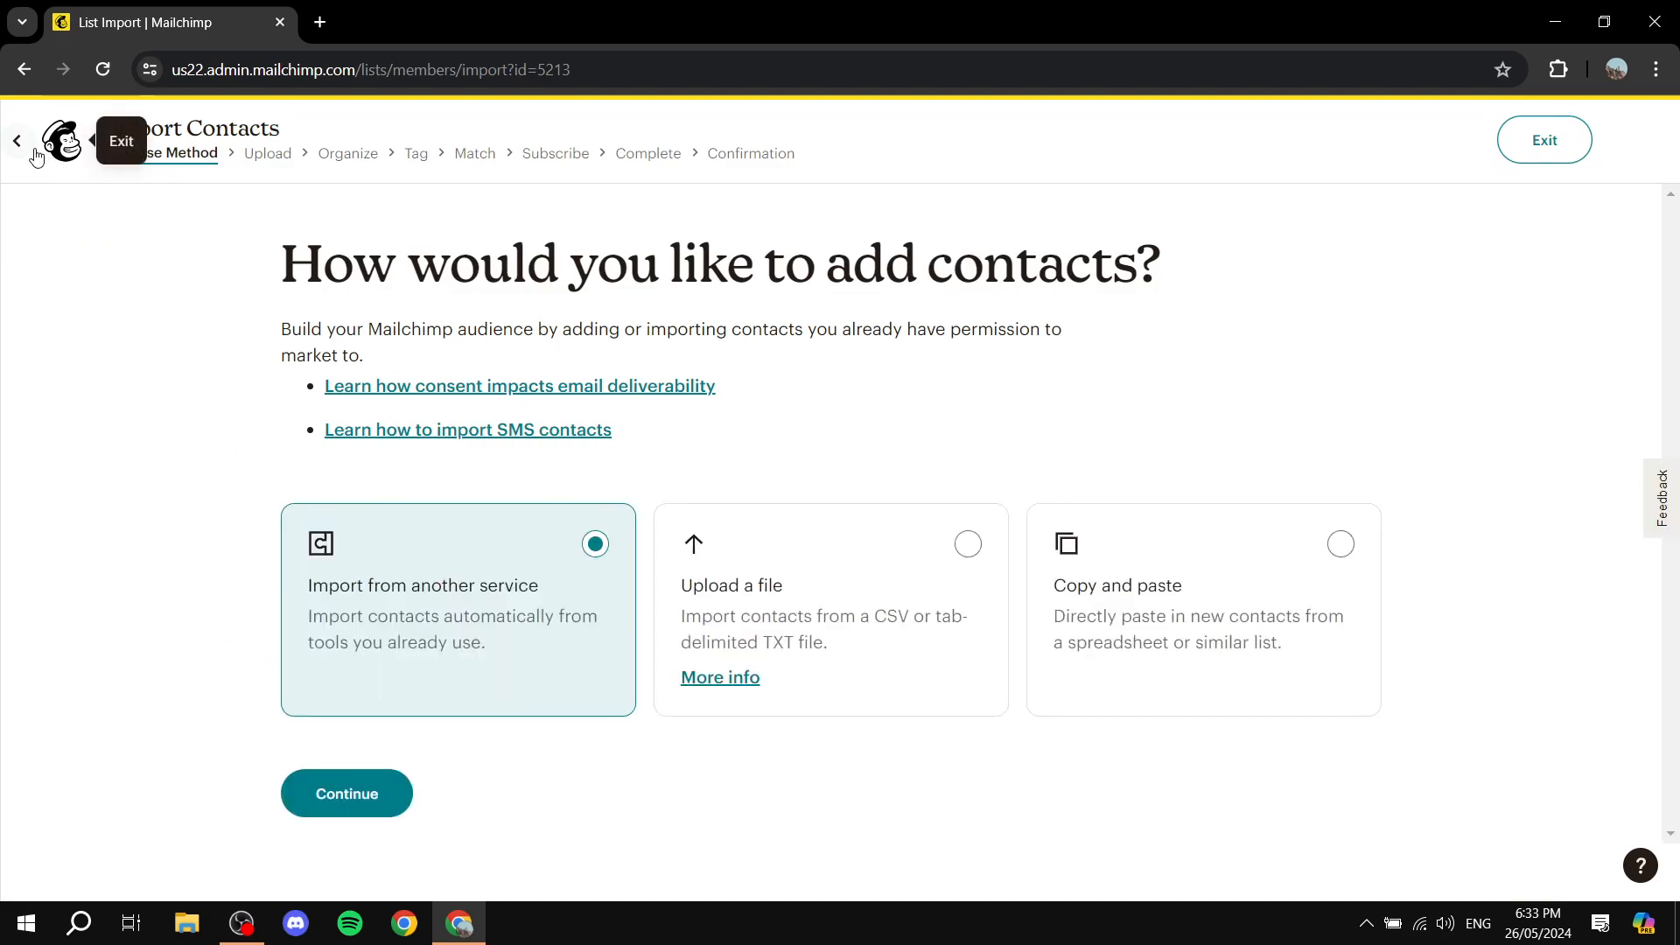
click(26, 144)
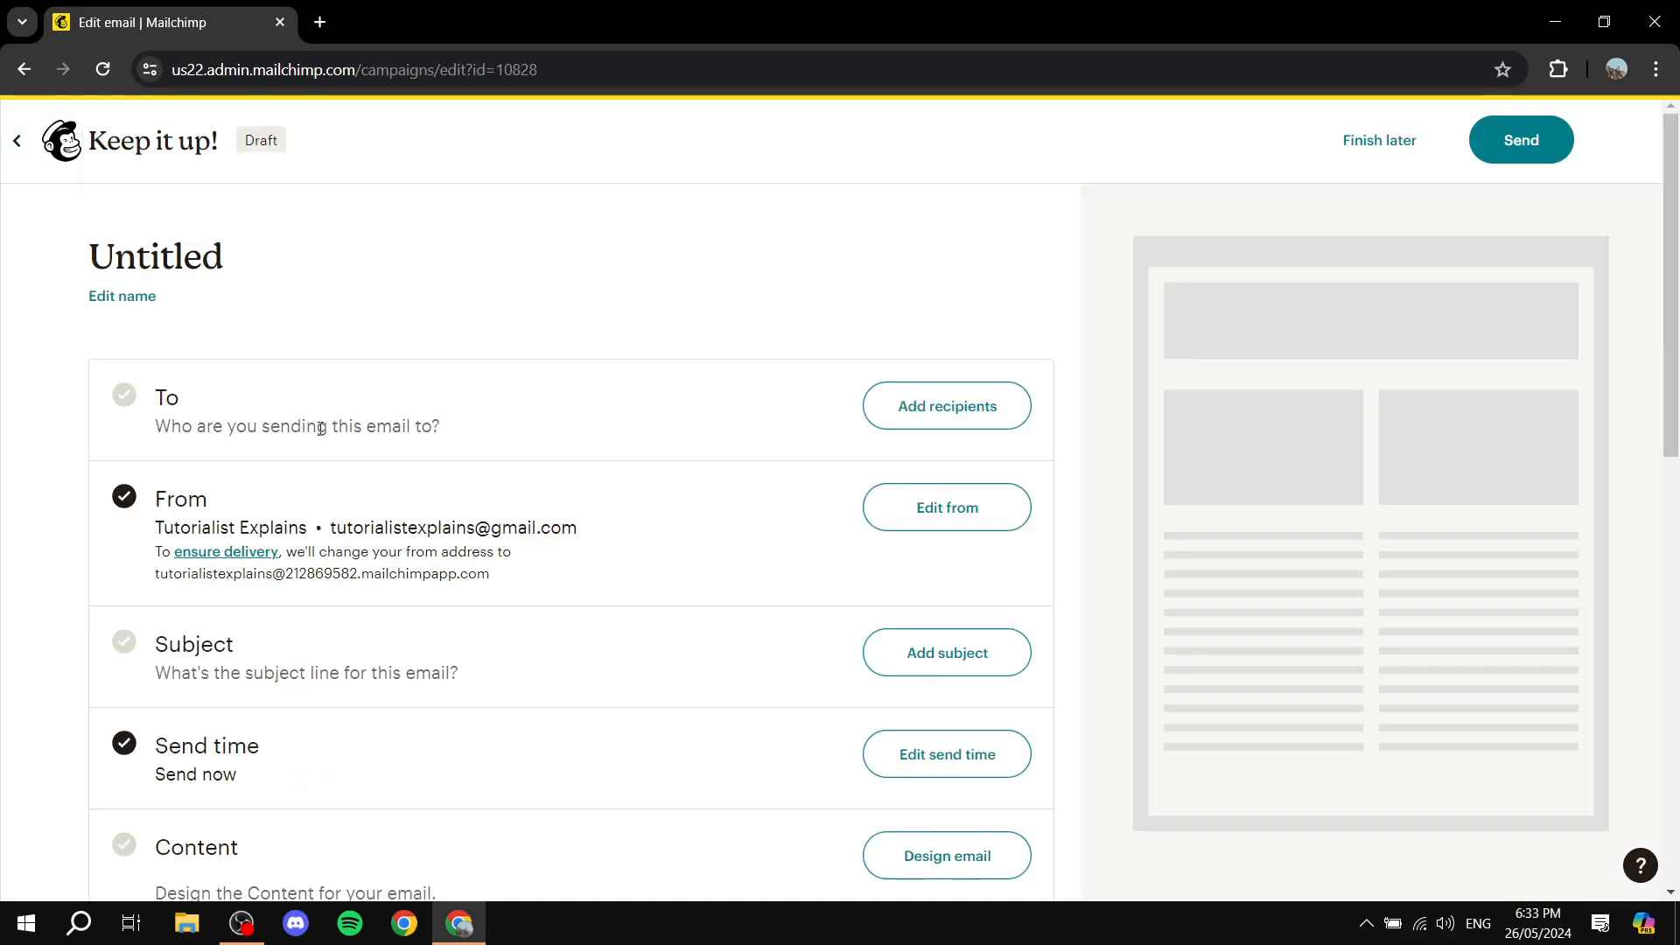
Review the email's From details and save them with the existing sender name and email address
scroll(665, 403, down, 1)
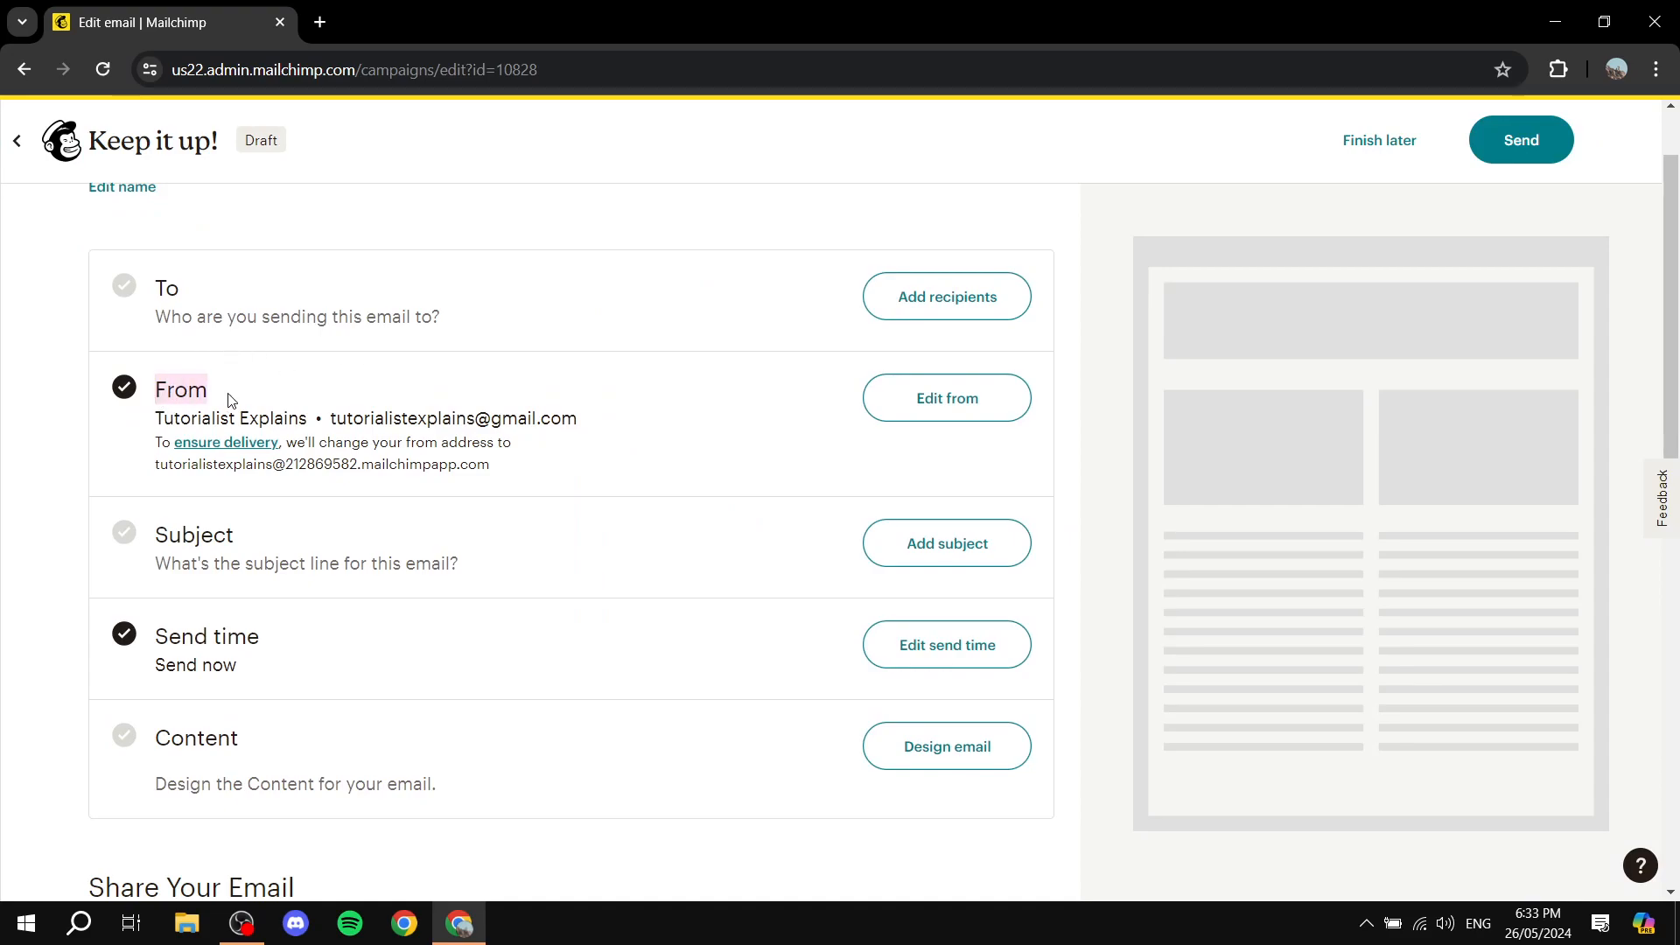
click(978, 404)
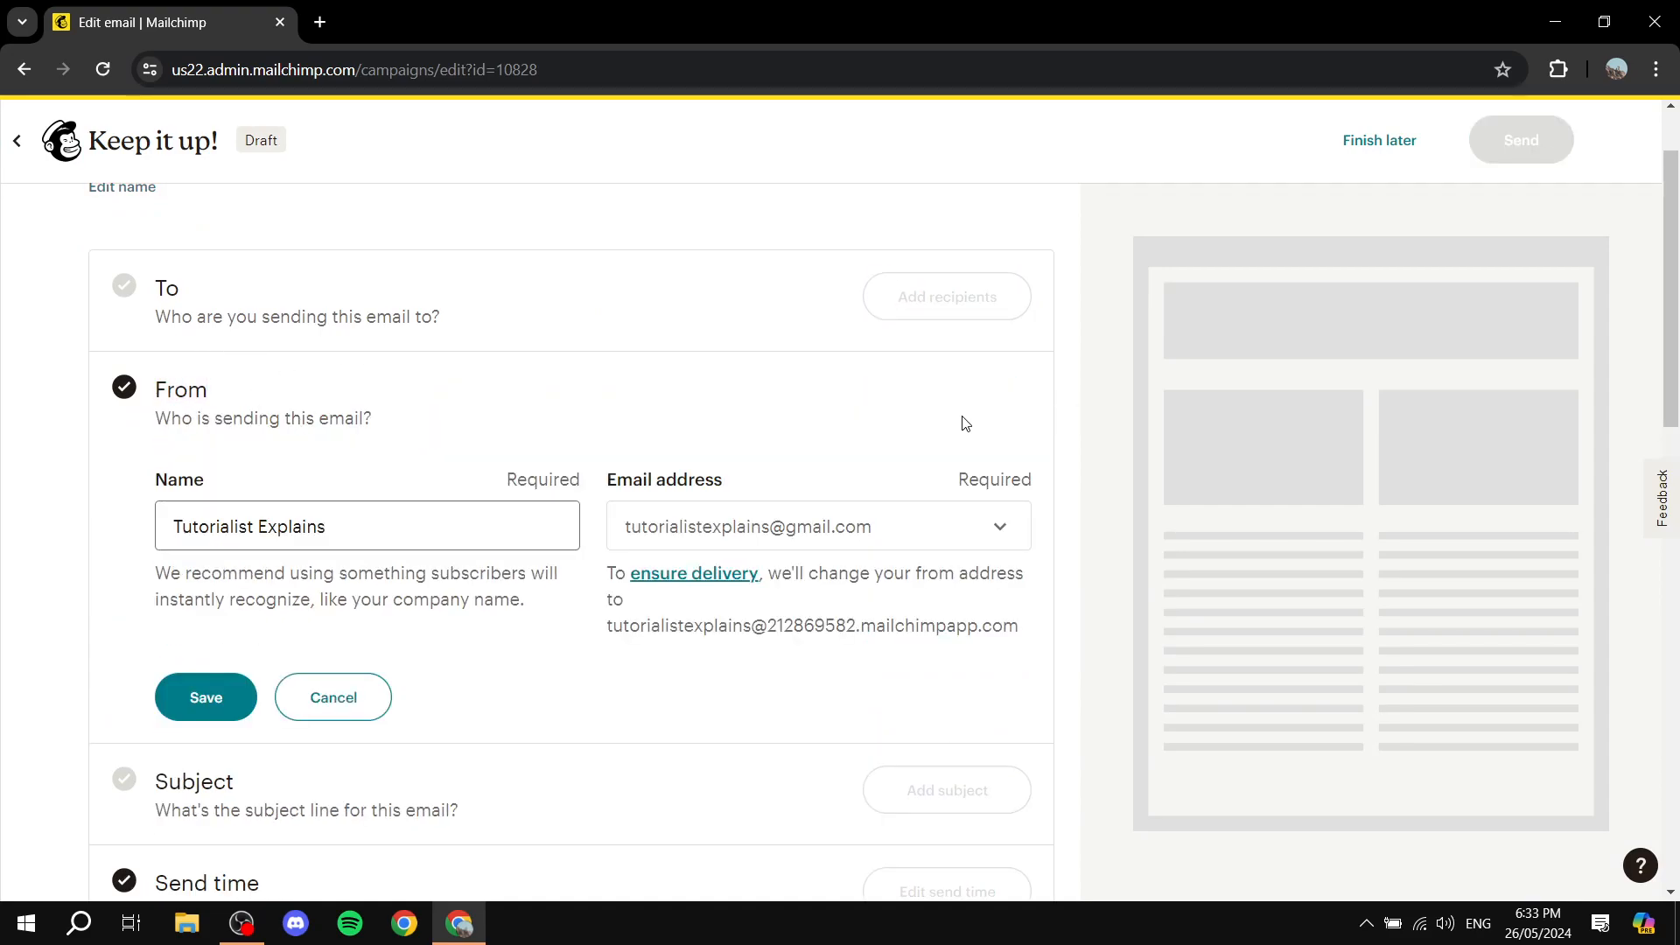
drag(430, 405, 58, 423)
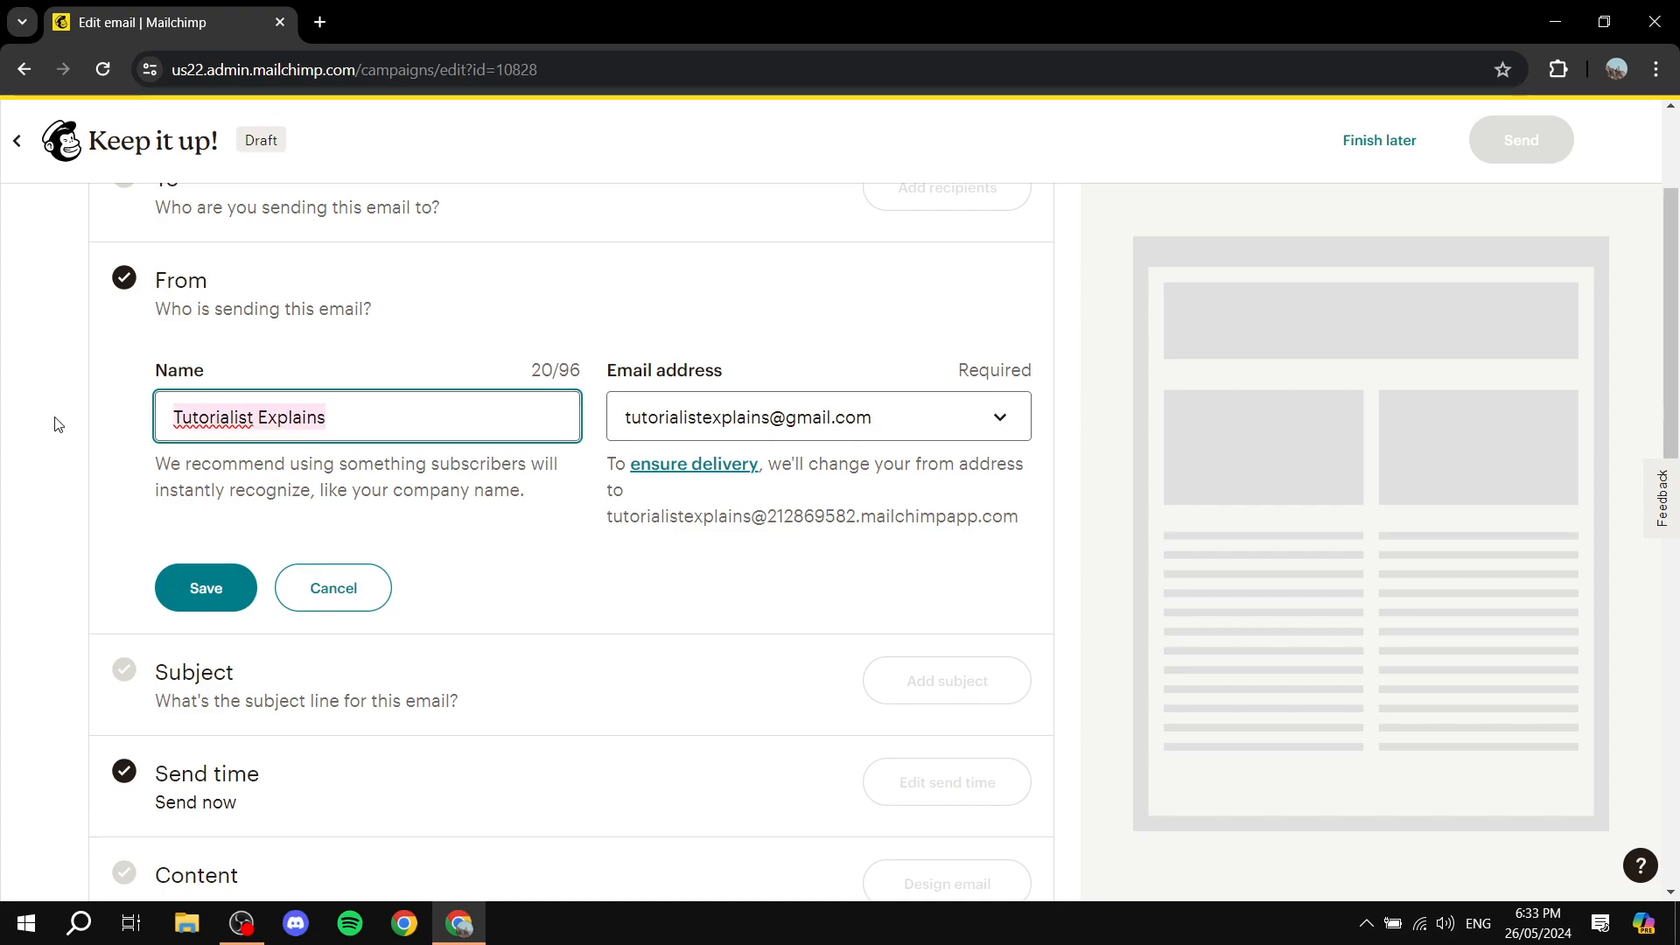
click(63, 427)
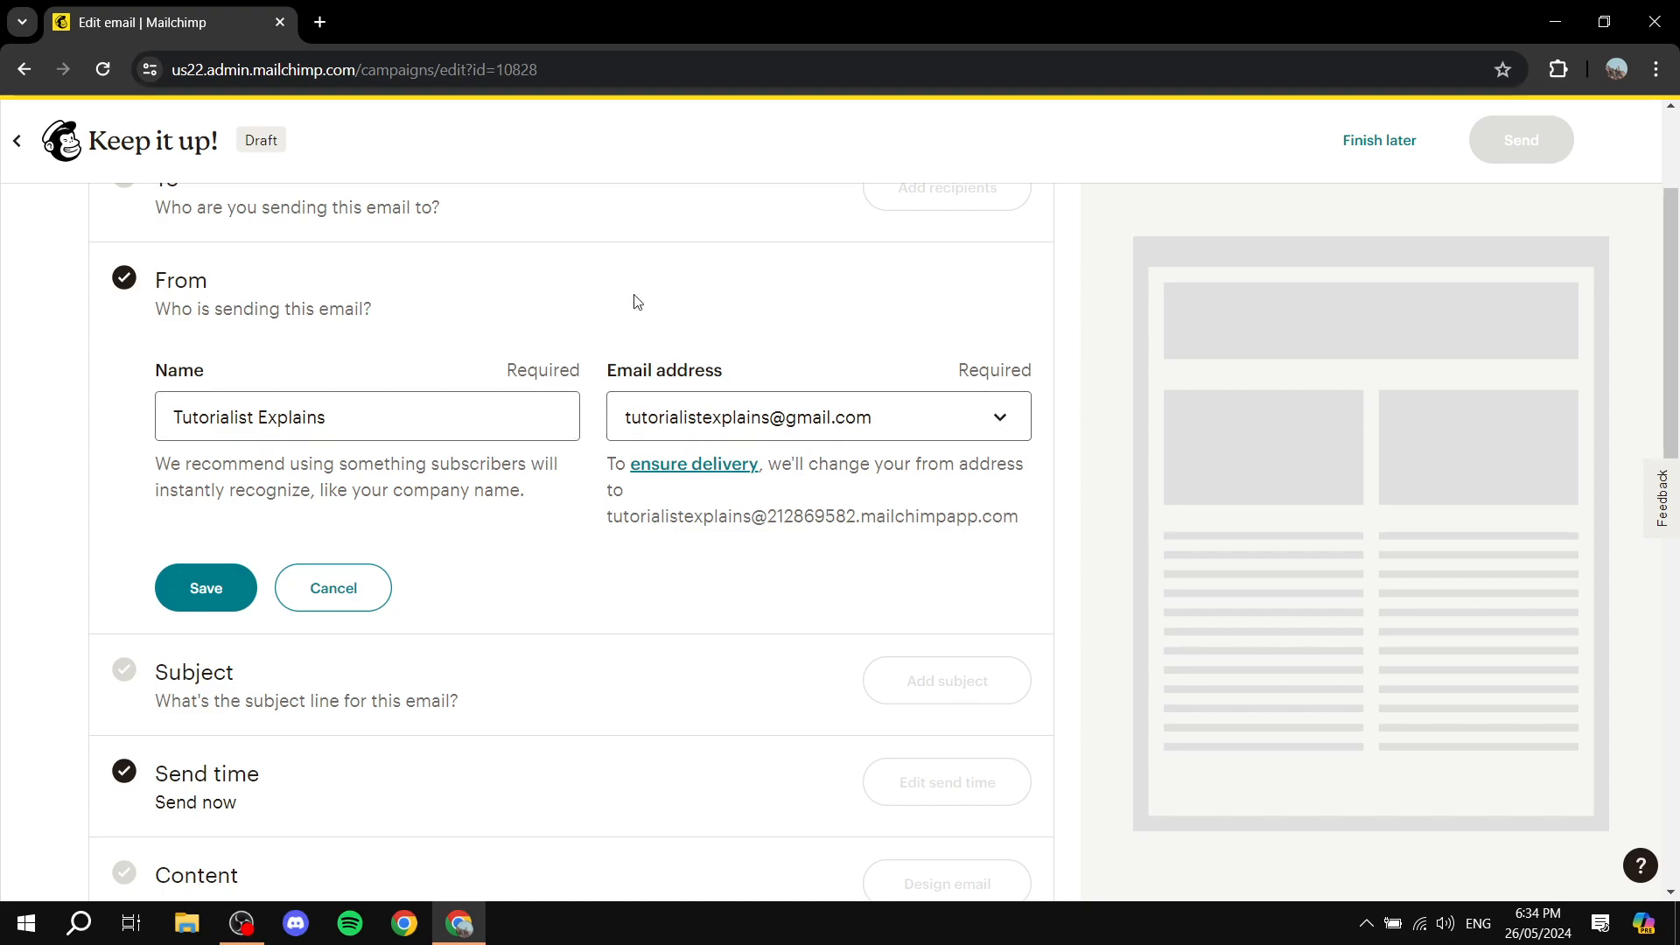
click(222, 577)
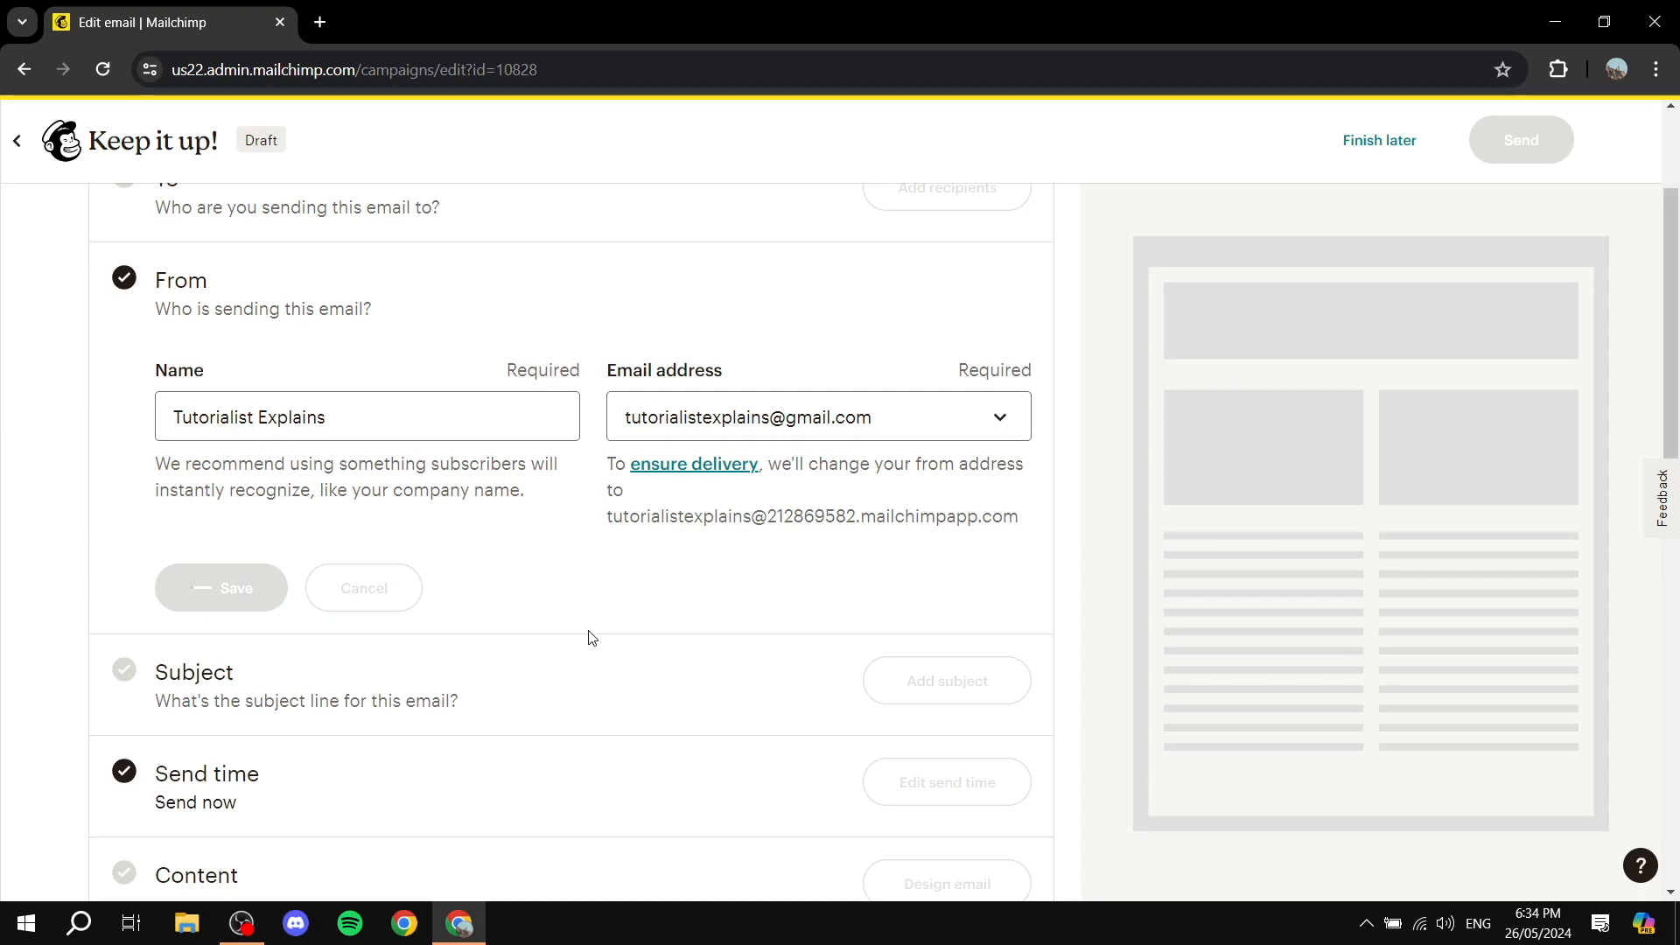
Enter "Welcome Email" as the email's subject and check the subject line best-practice tips
scroll(621, 422, down, 2)
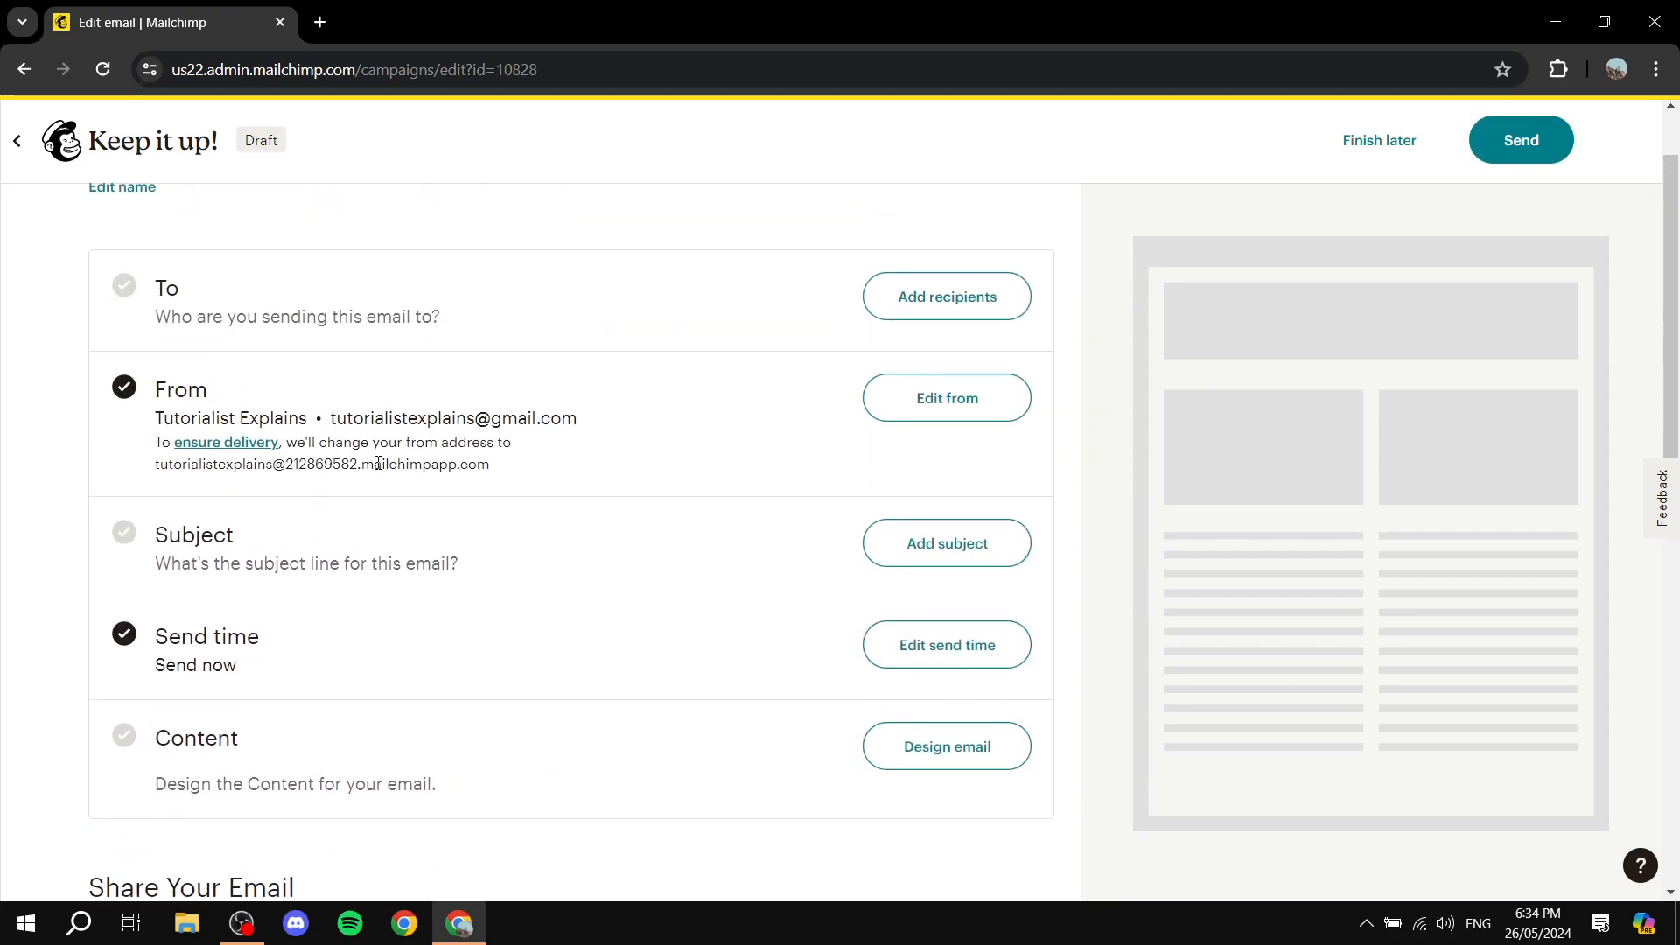
double_click(334, 536)
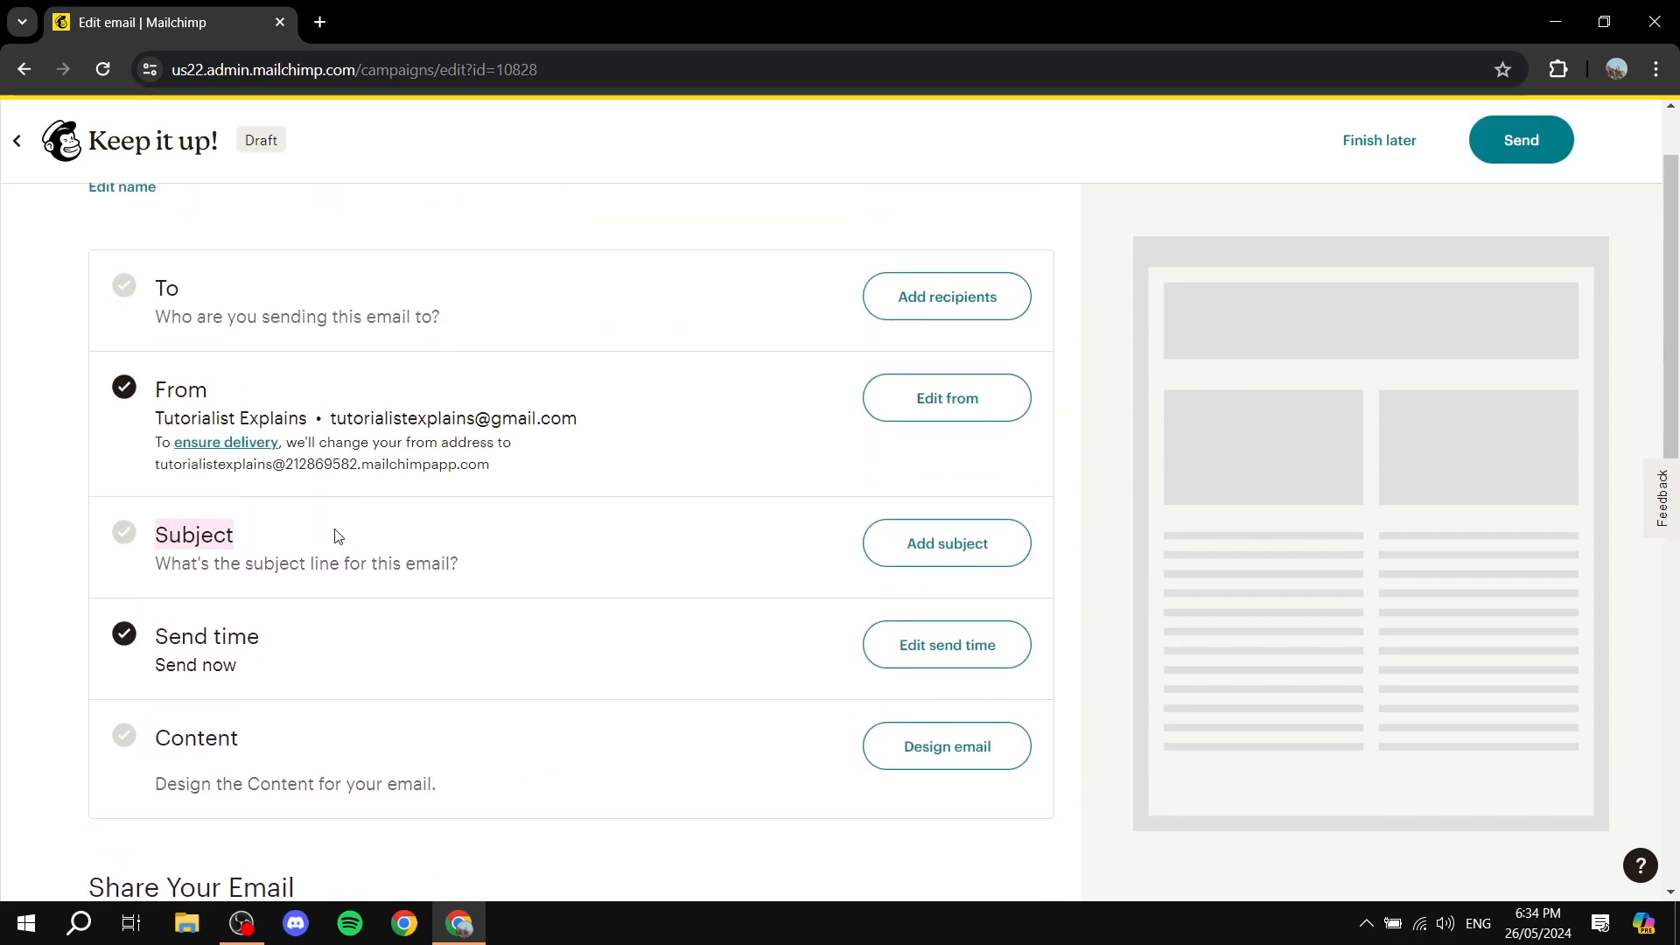
click(992, 540)
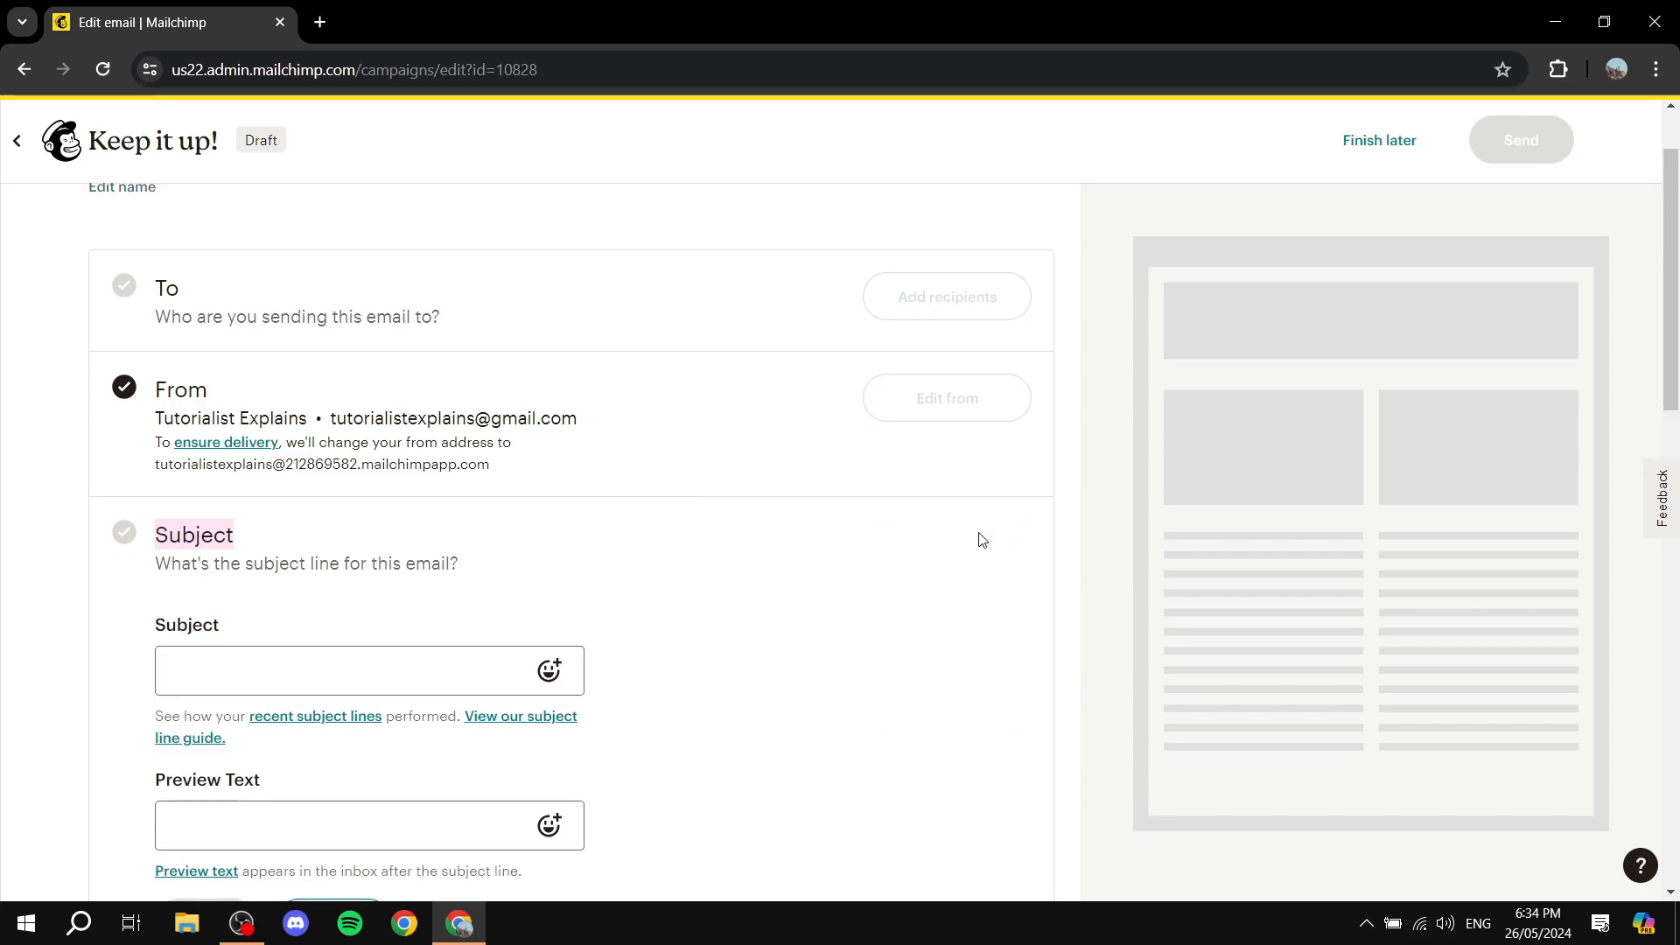
scroll(900, 341, down, 4)
scroll(893, 326, up, 3)
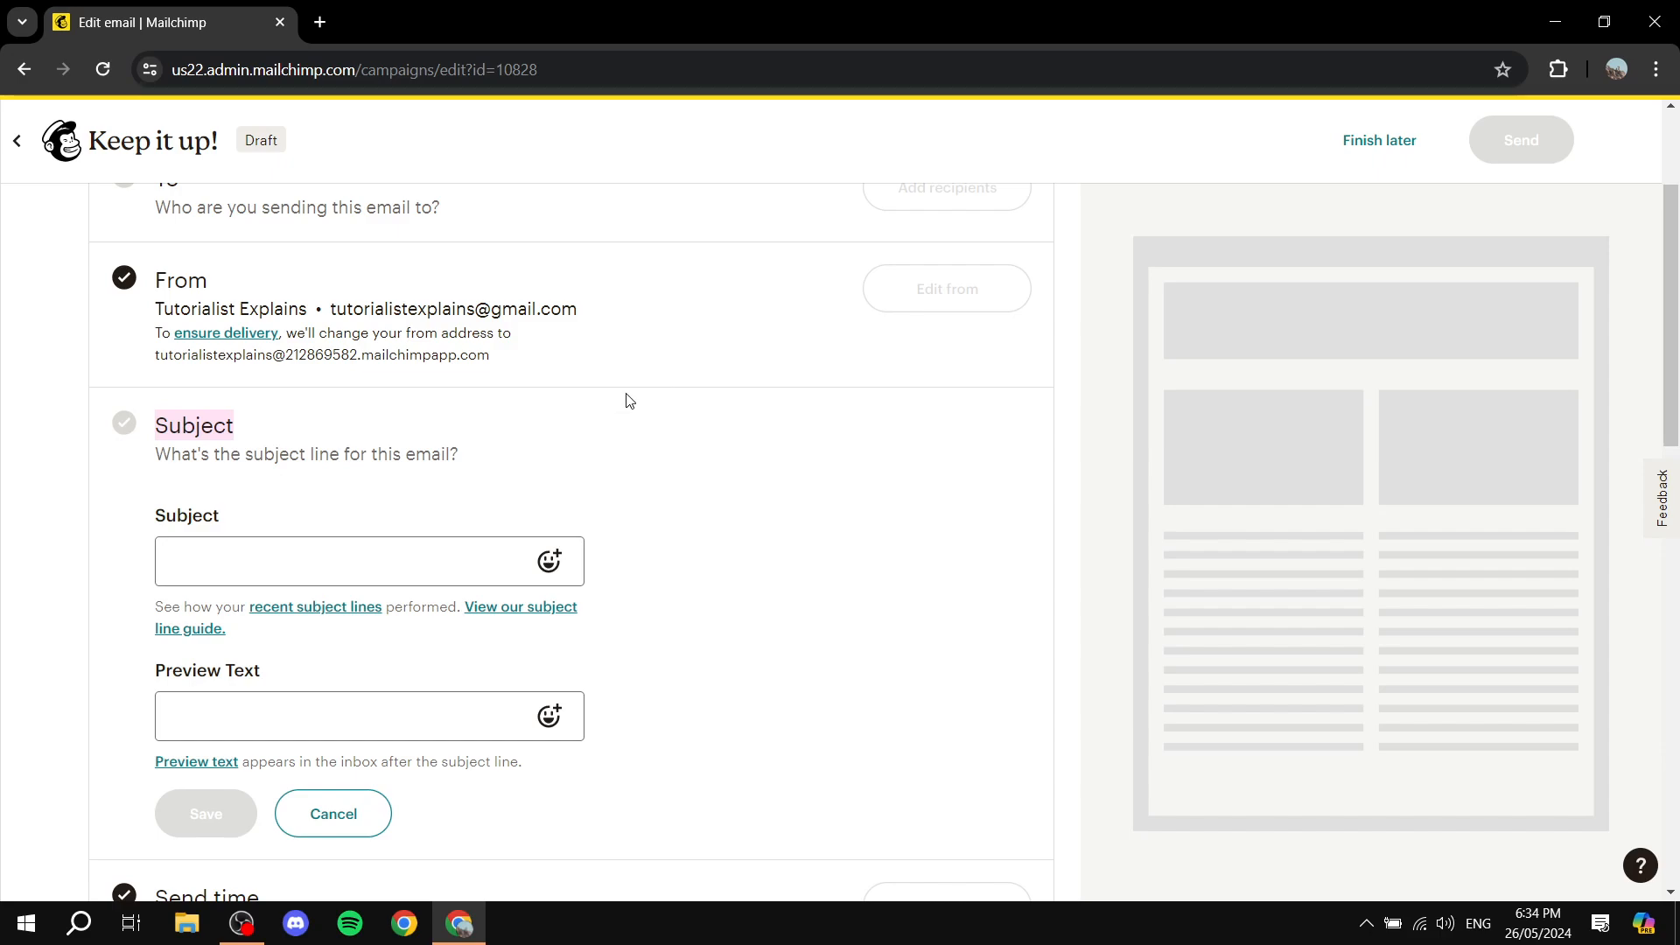
click(437, 570)
text(Wel)
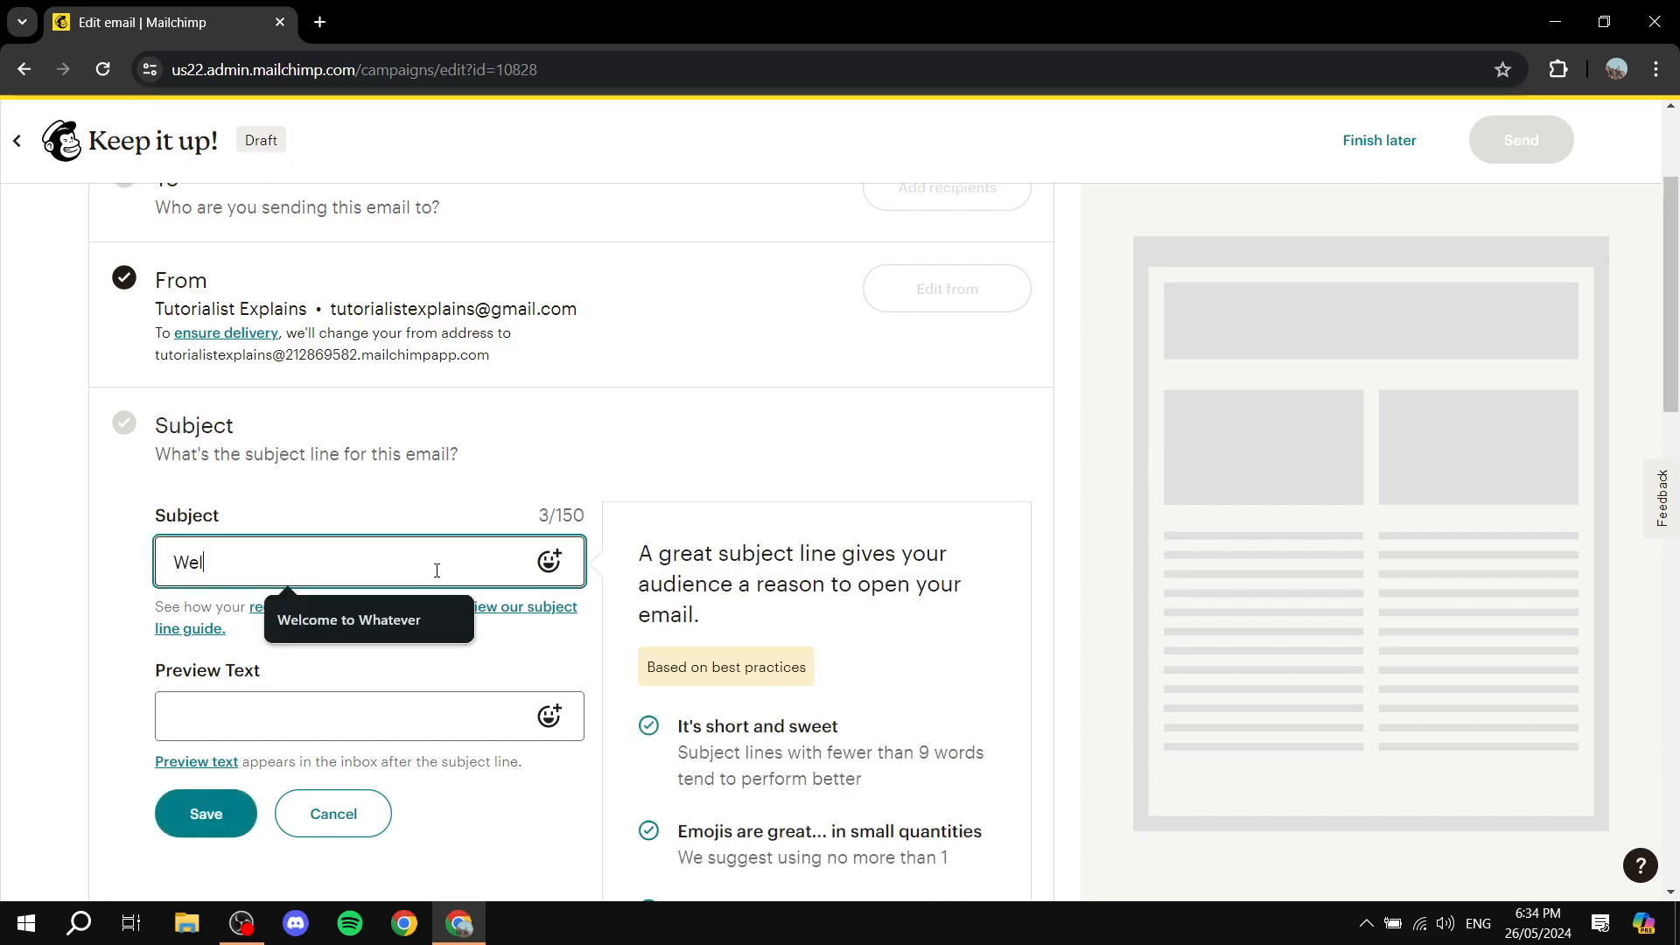
text(come Email)
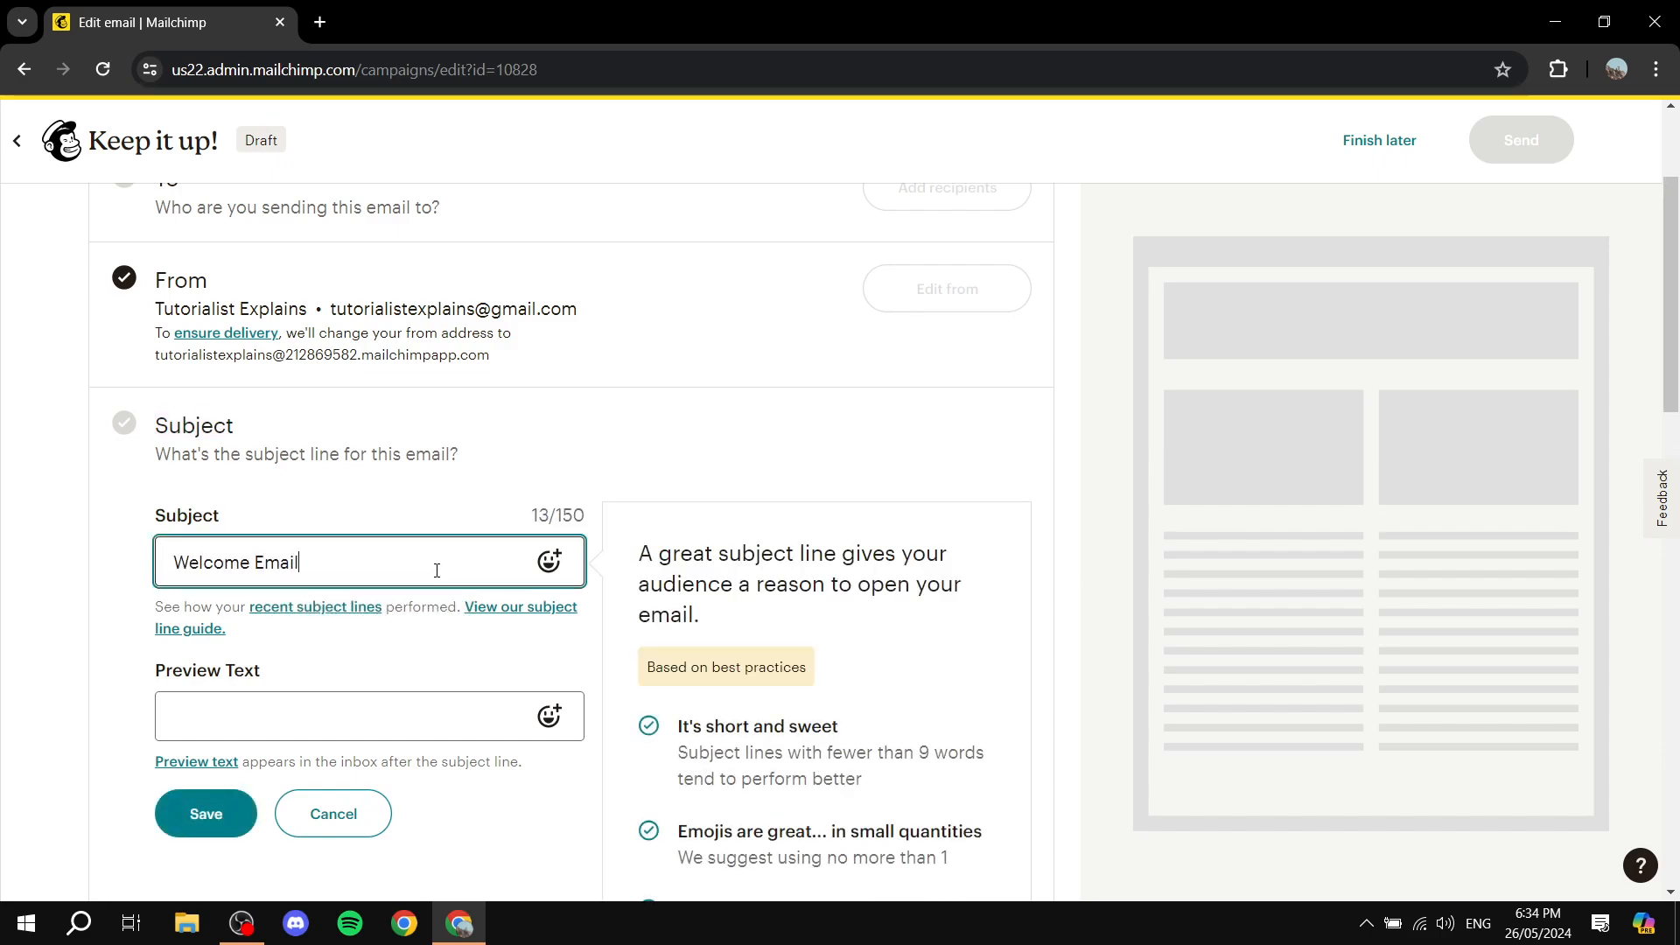
scroll(586, 471, down, 1)
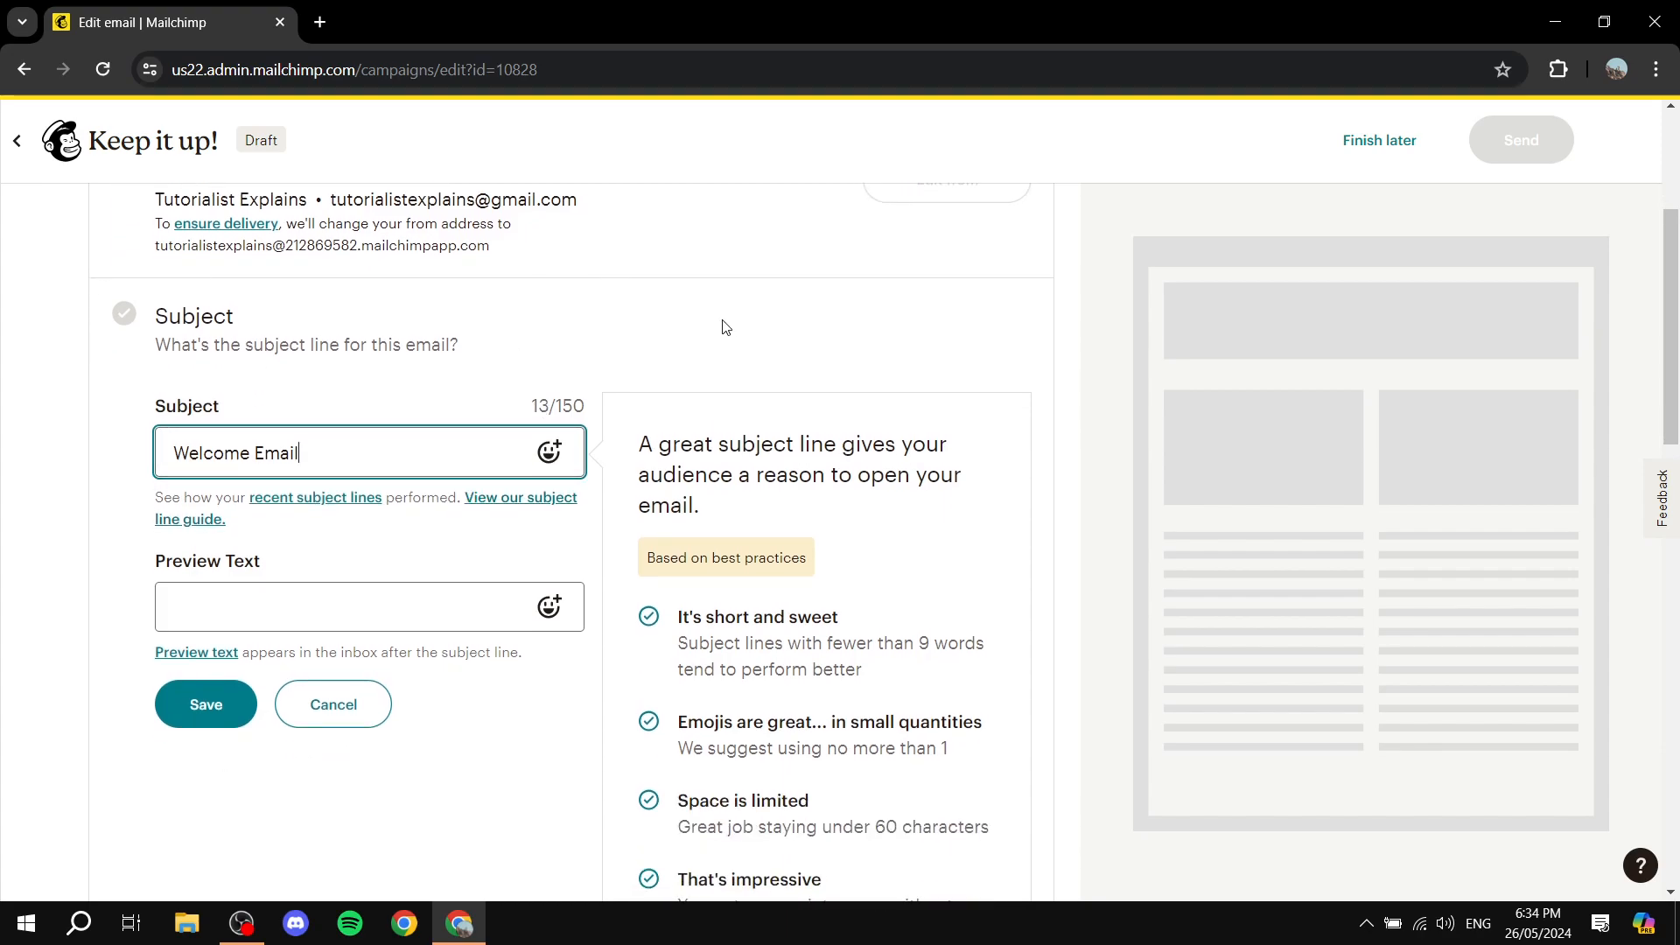
scroll(813, 366, down, 1)
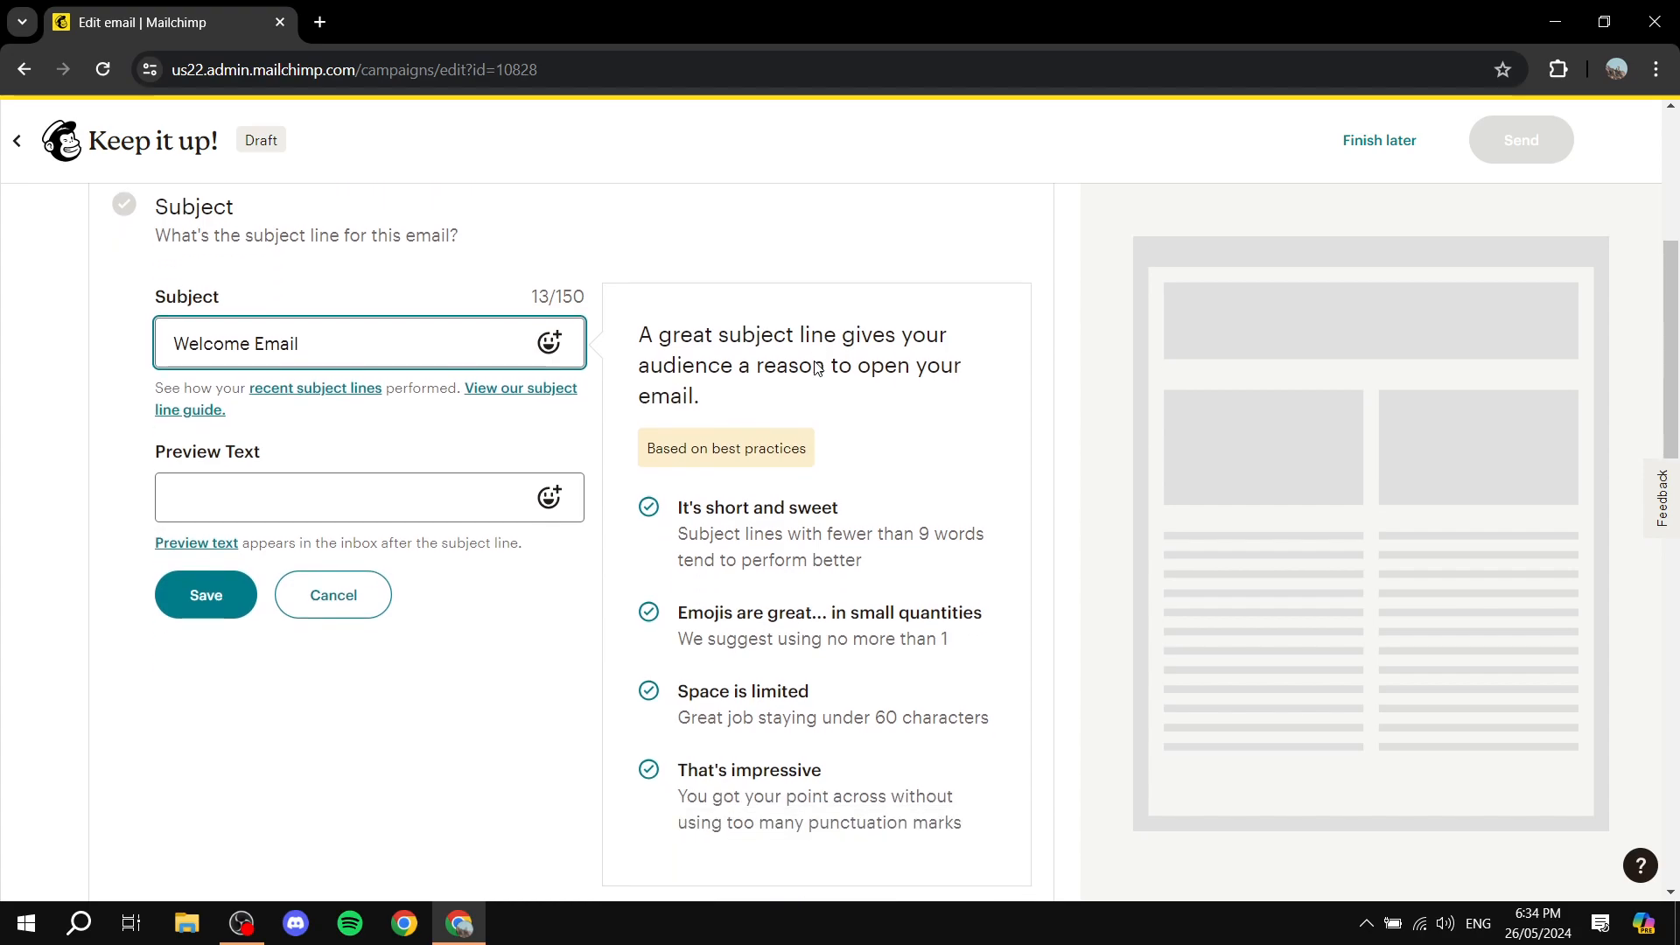
drag(345, 438, 135, 446)
click(102, 455)
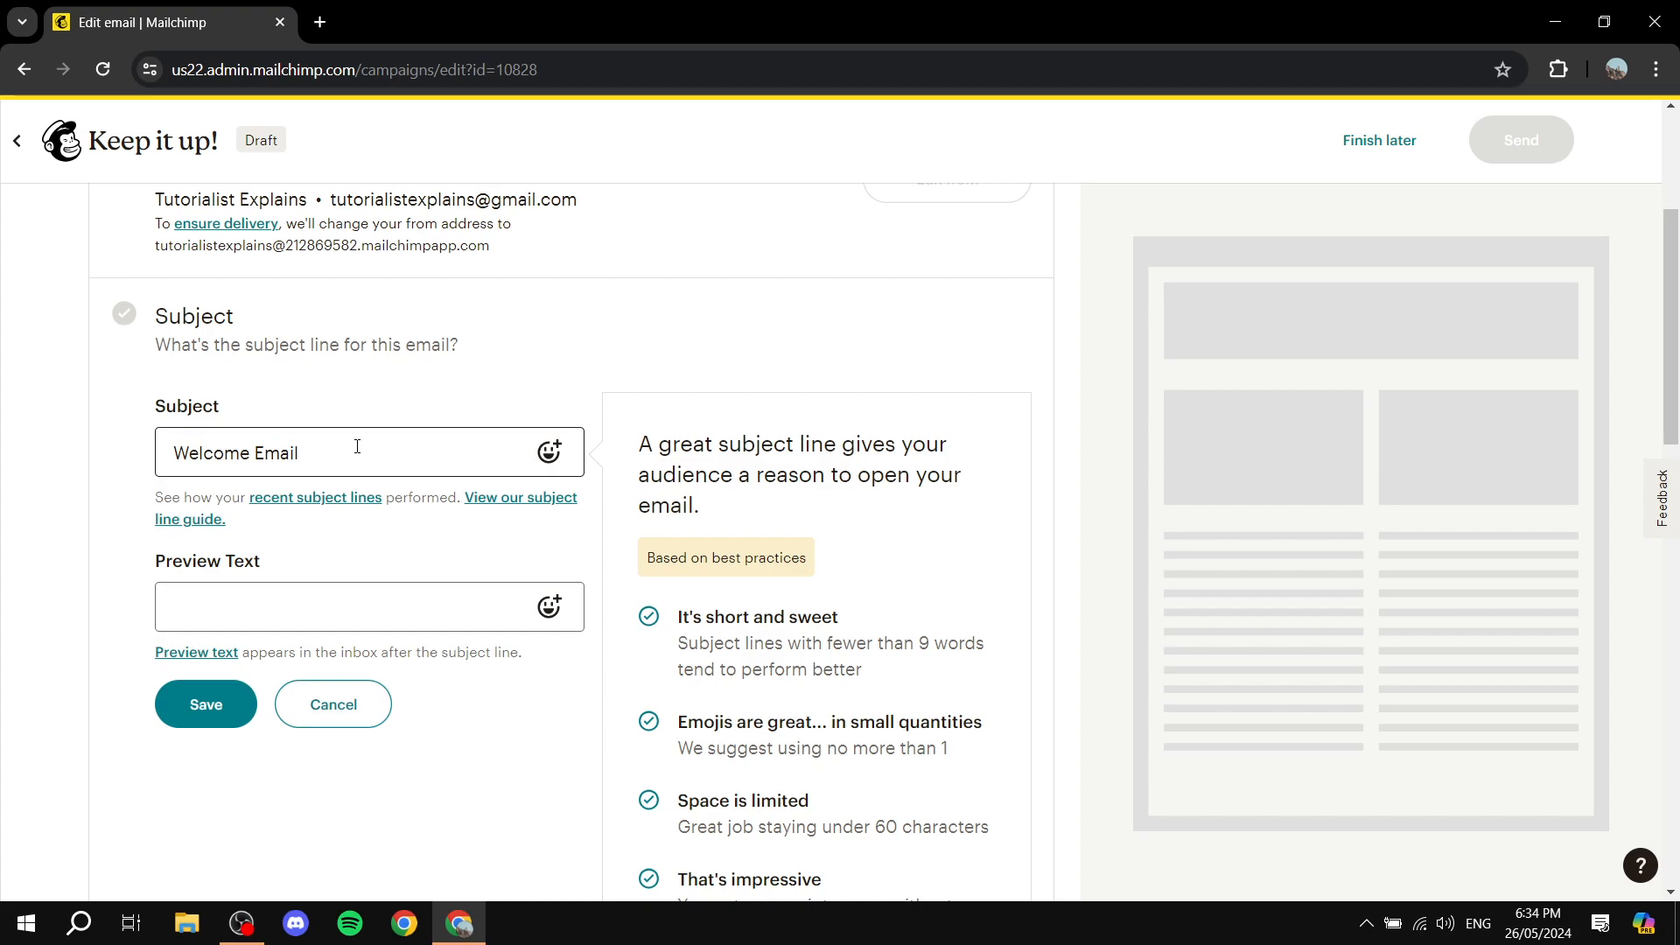
Set the preview text to "What this email is about" and save the subject settings
click(340, 599)
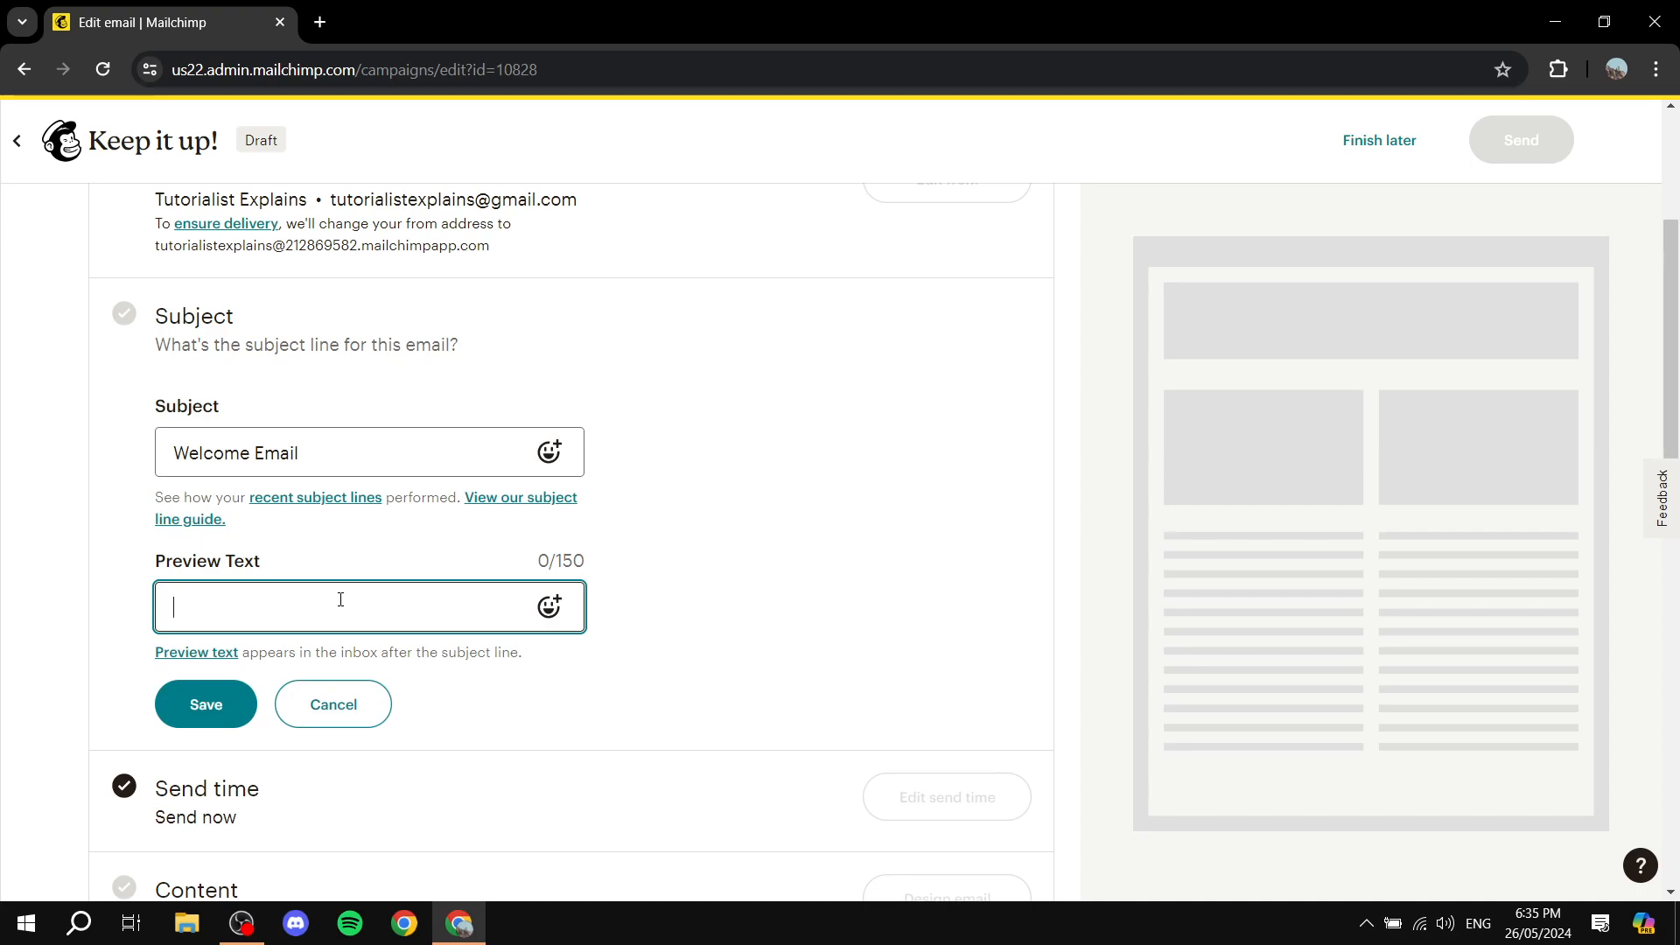
text(What )
text(ths)
text(is email is about)
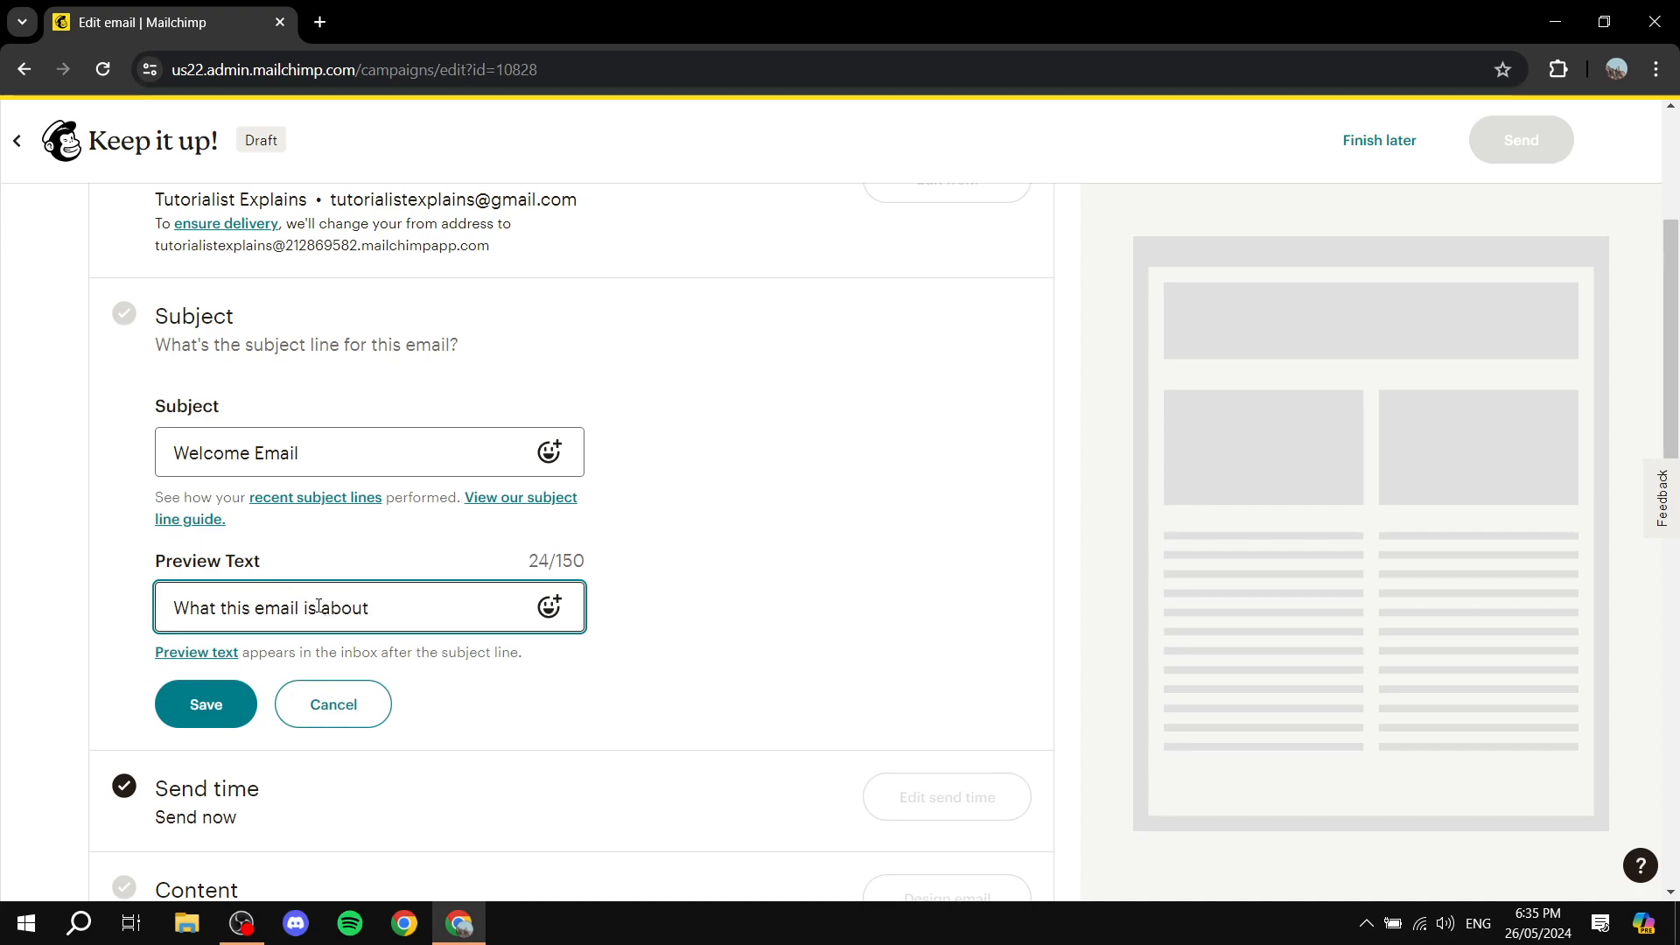
click(217, 704)
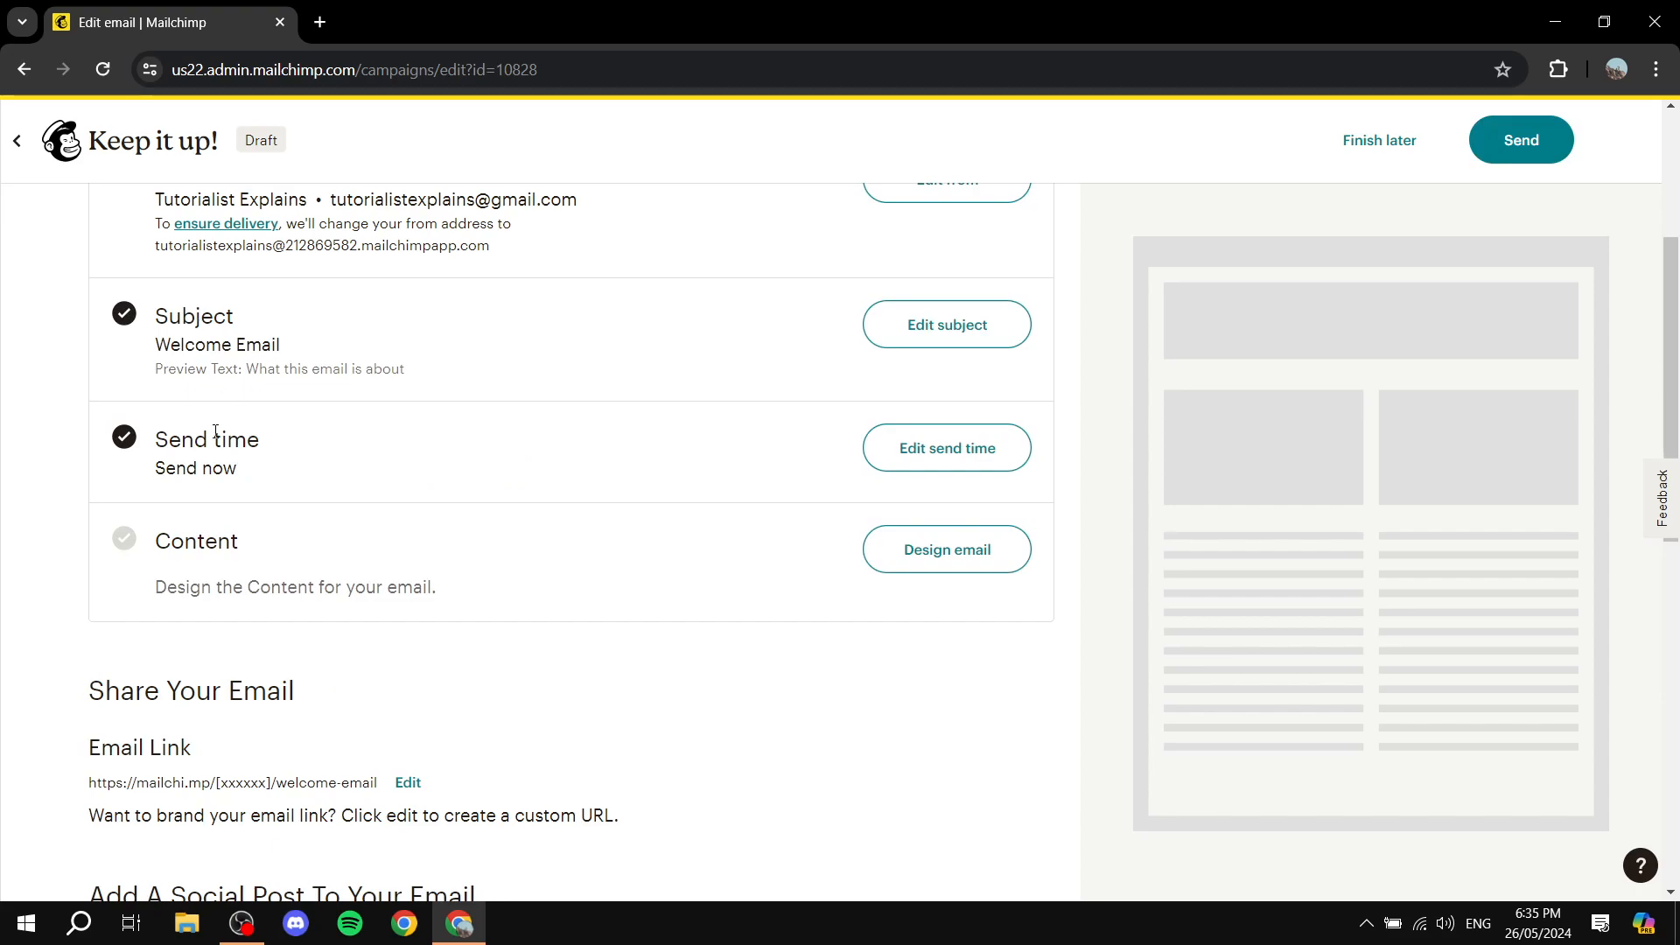
Compare the Schedule a time and Send now options for the send time, and leave without saving
drag(158, 439, 270, 453)
click(185, 467)
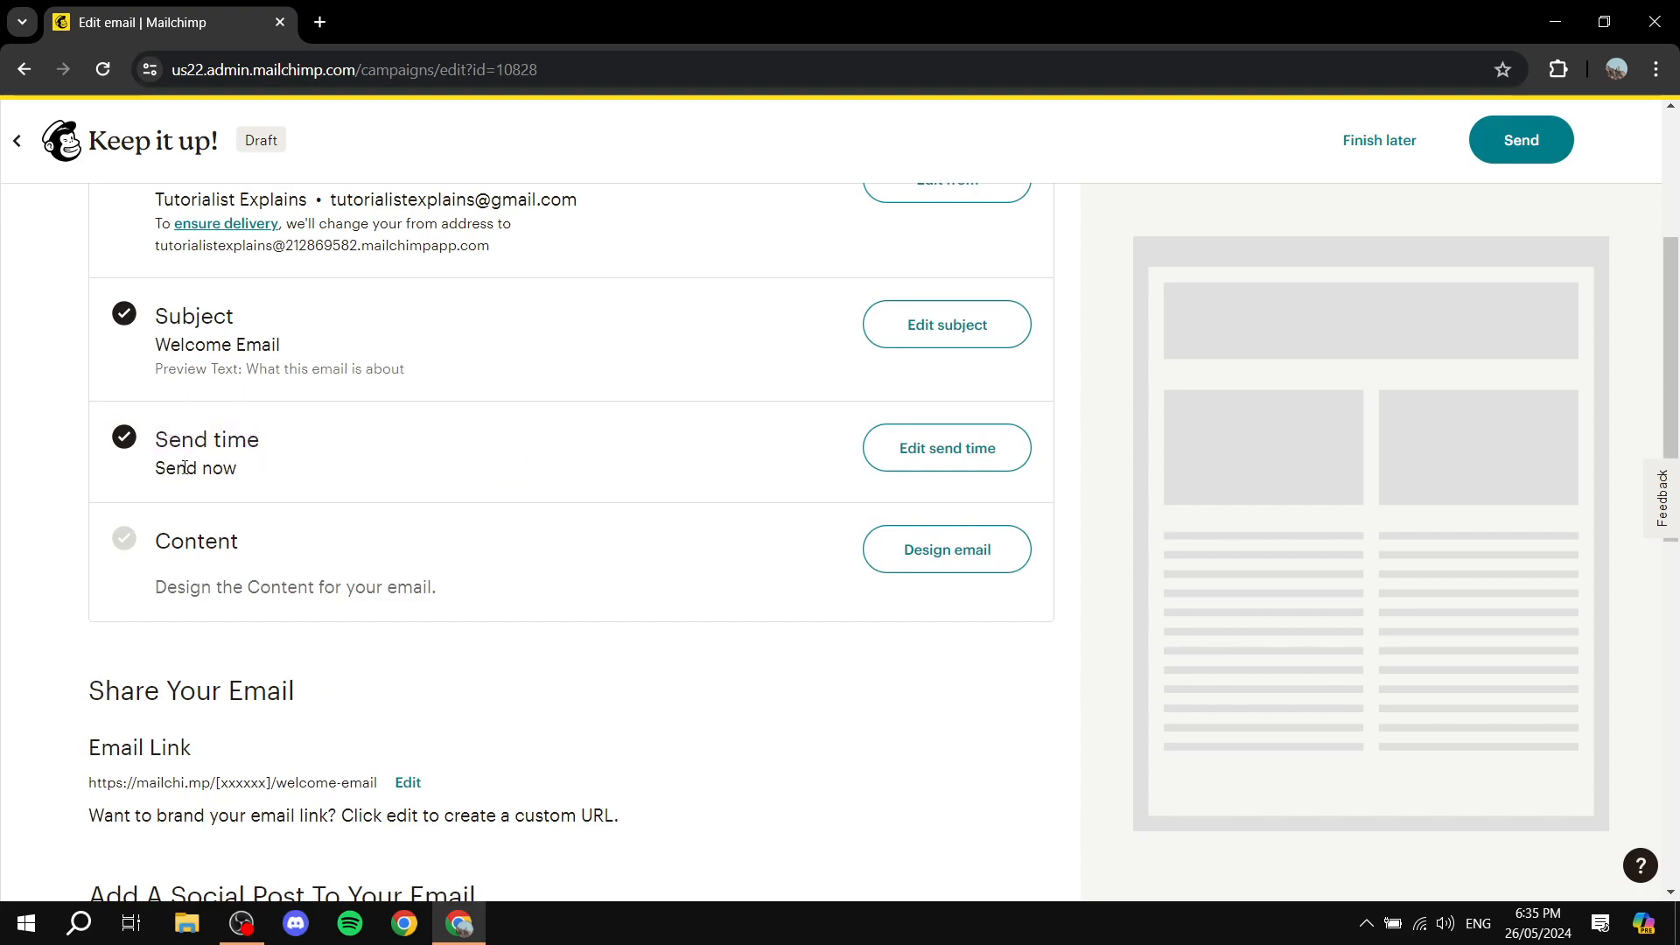
click(901, 456)
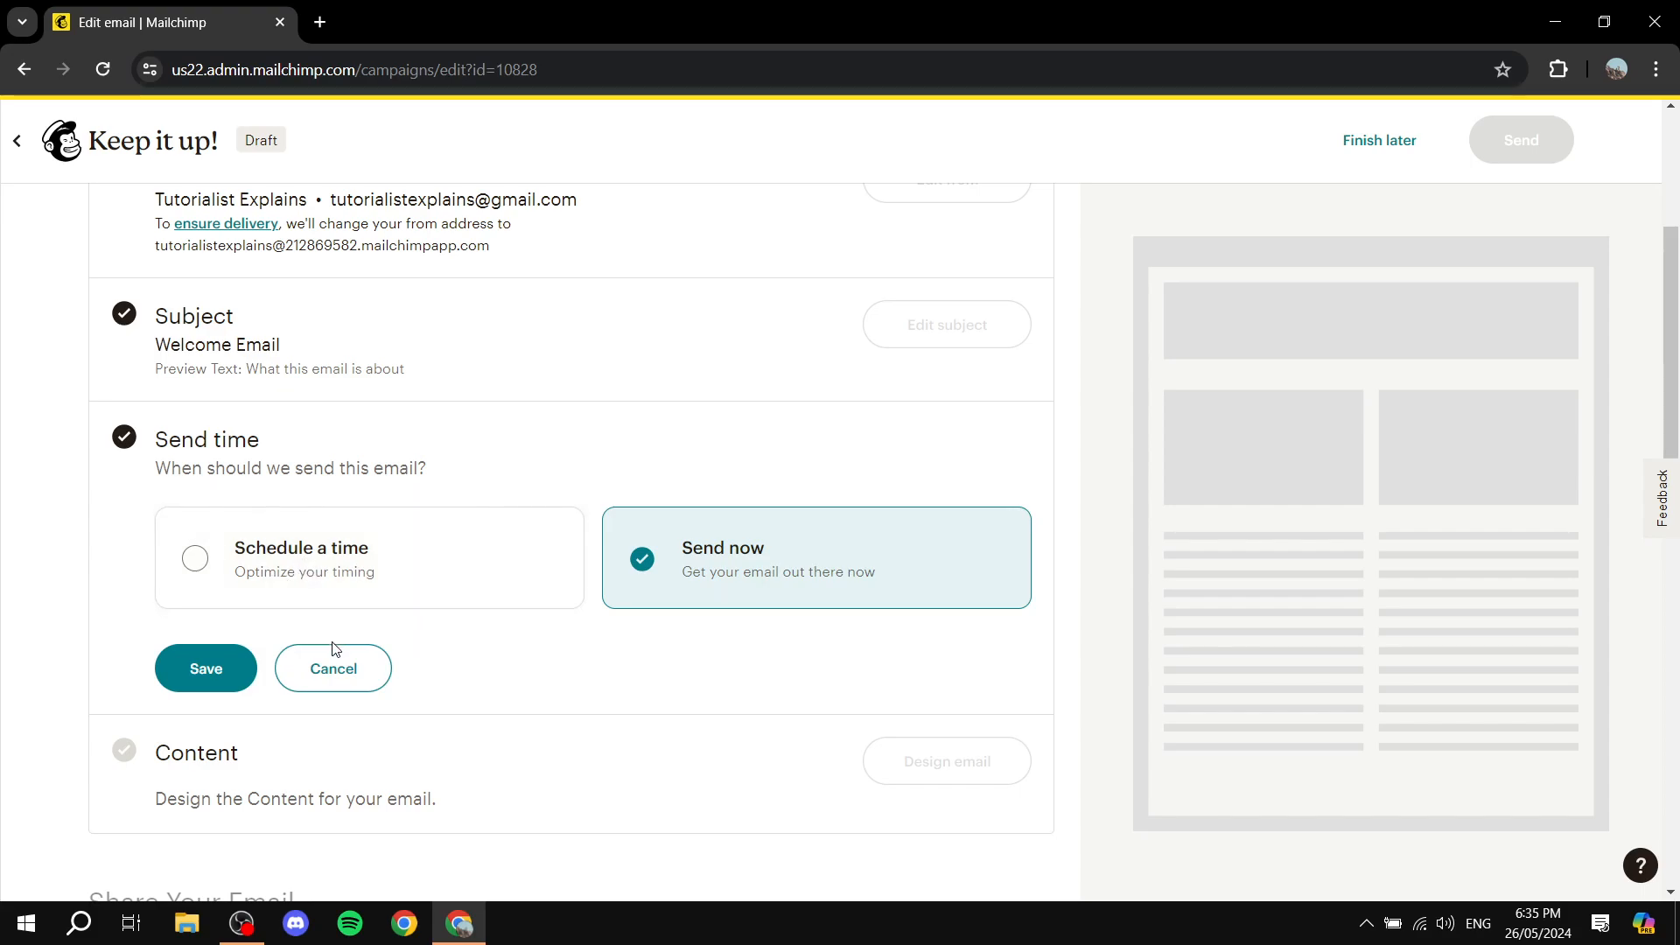
click(281, 562)
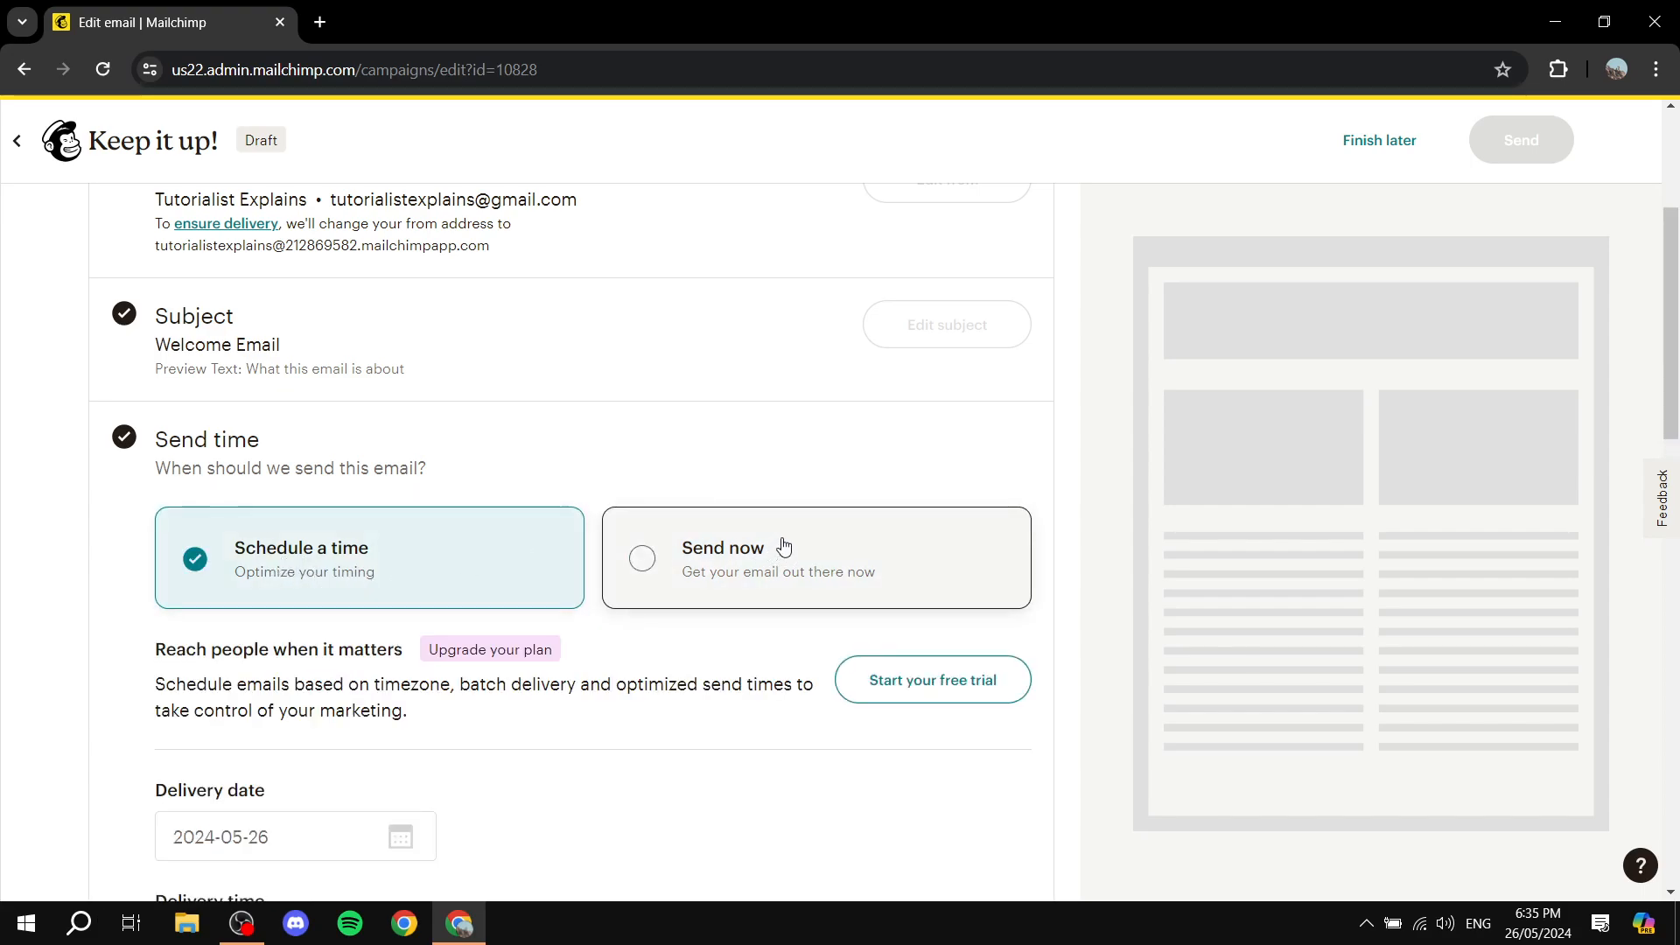
click(780, 549)
click(331, 680)
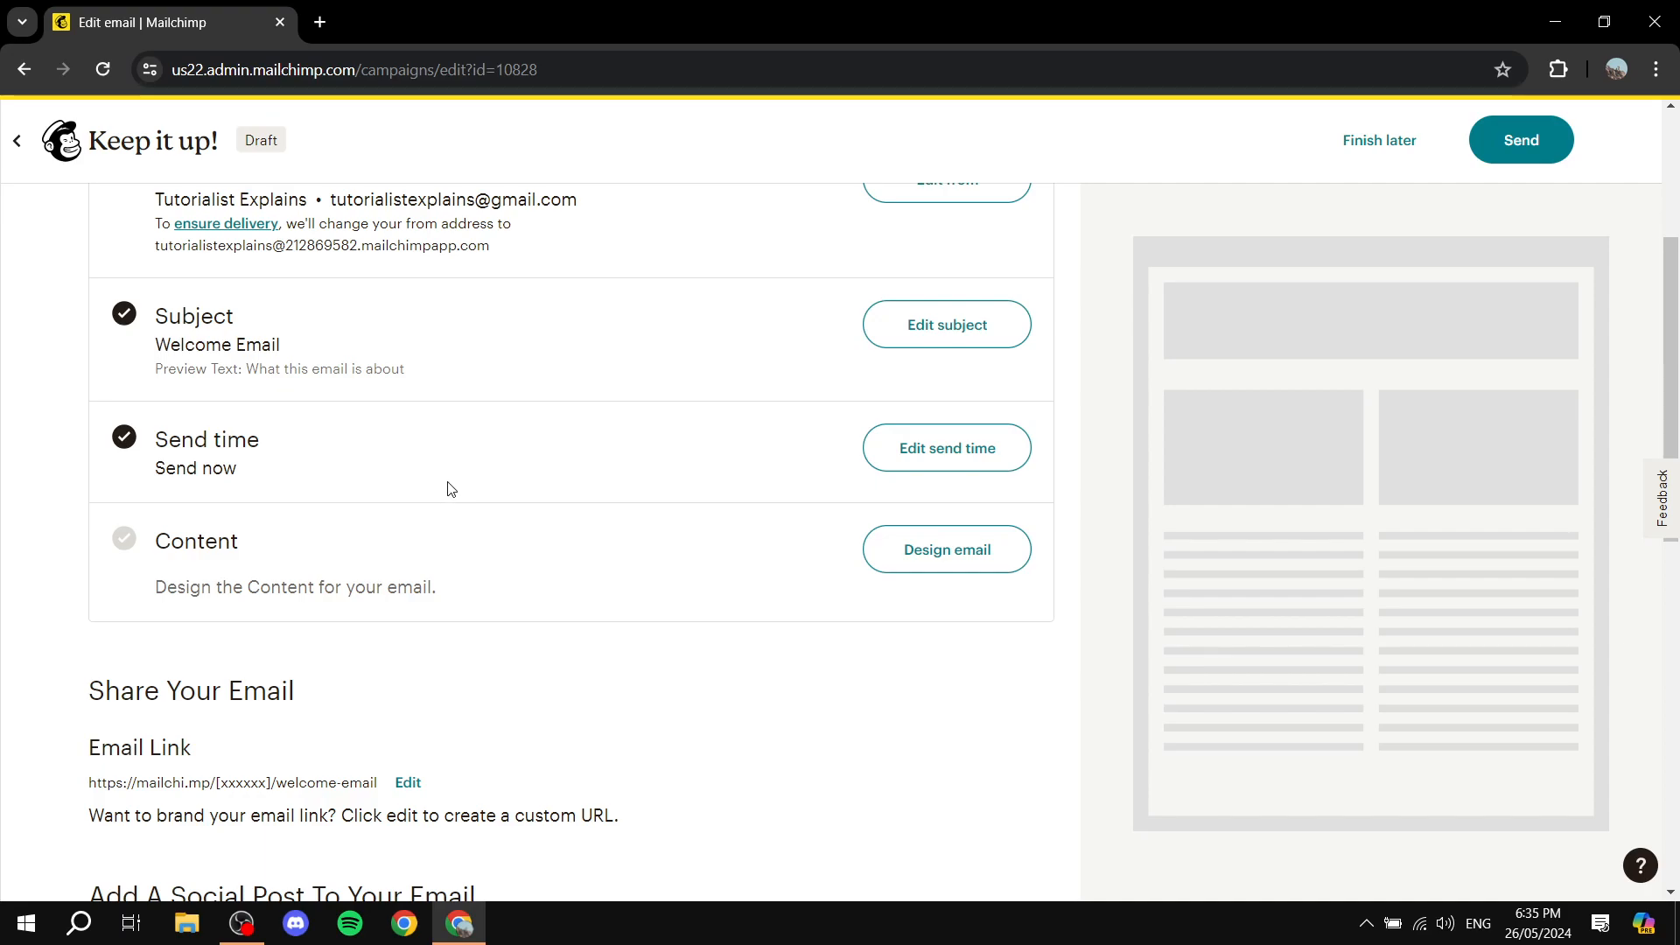
Start designing the email's content and browse the available Mailchimp templates
drag(158, 540, 244, 542)
click(248, 549)
click(974, 561)
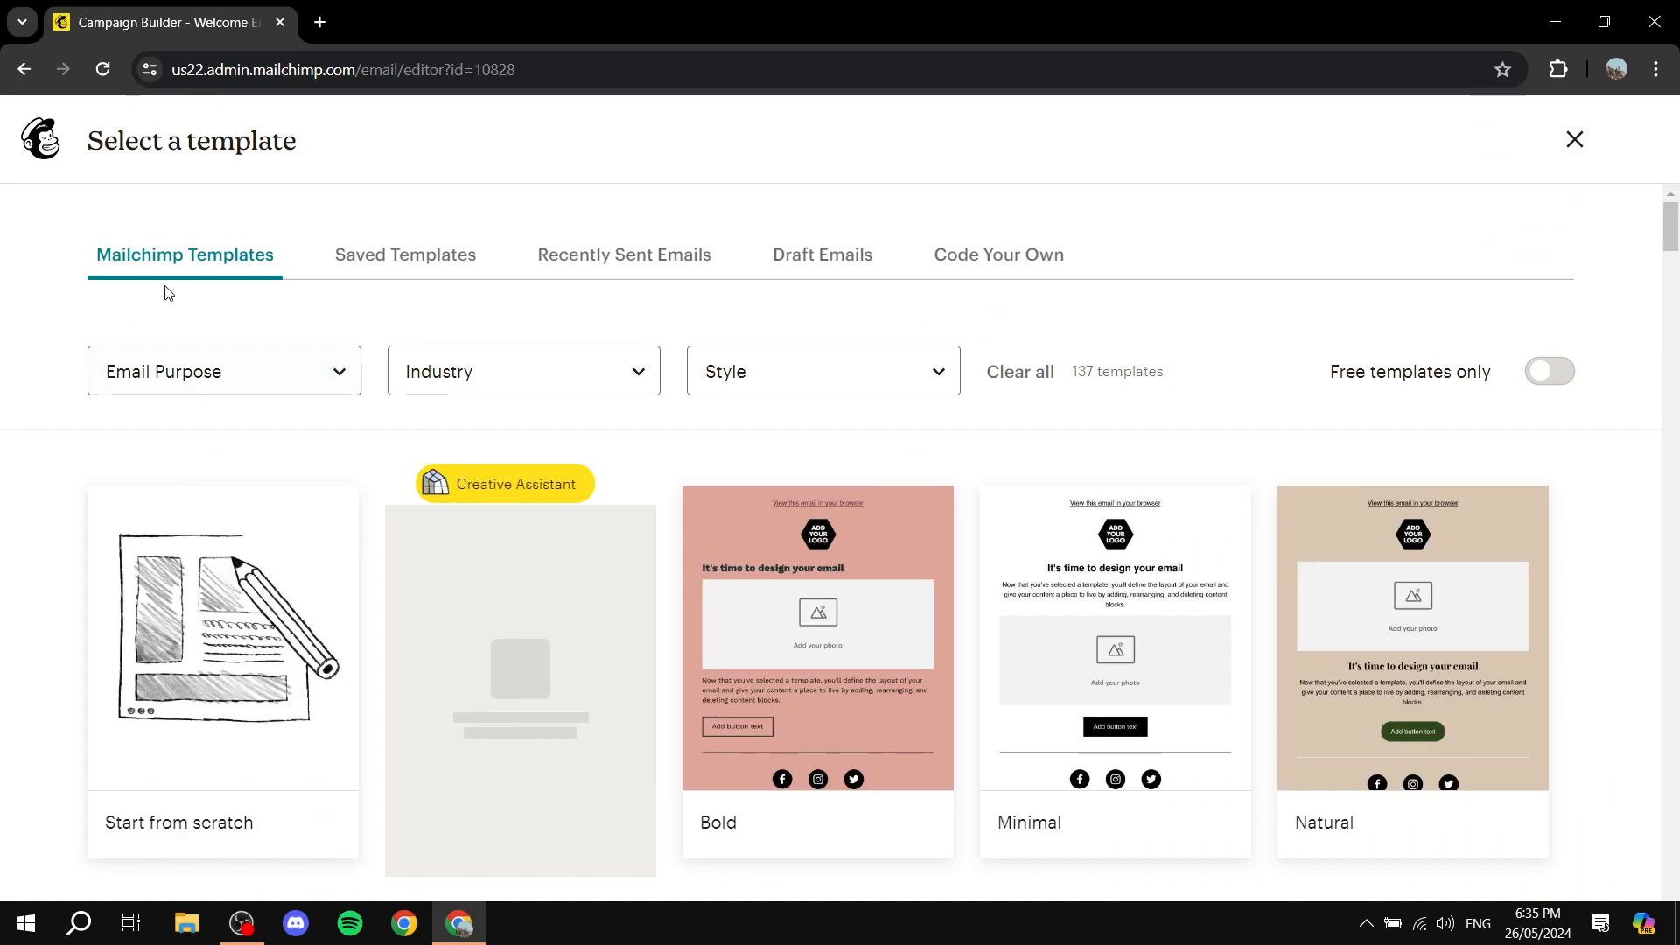
scroll(717, 512, down, 2)
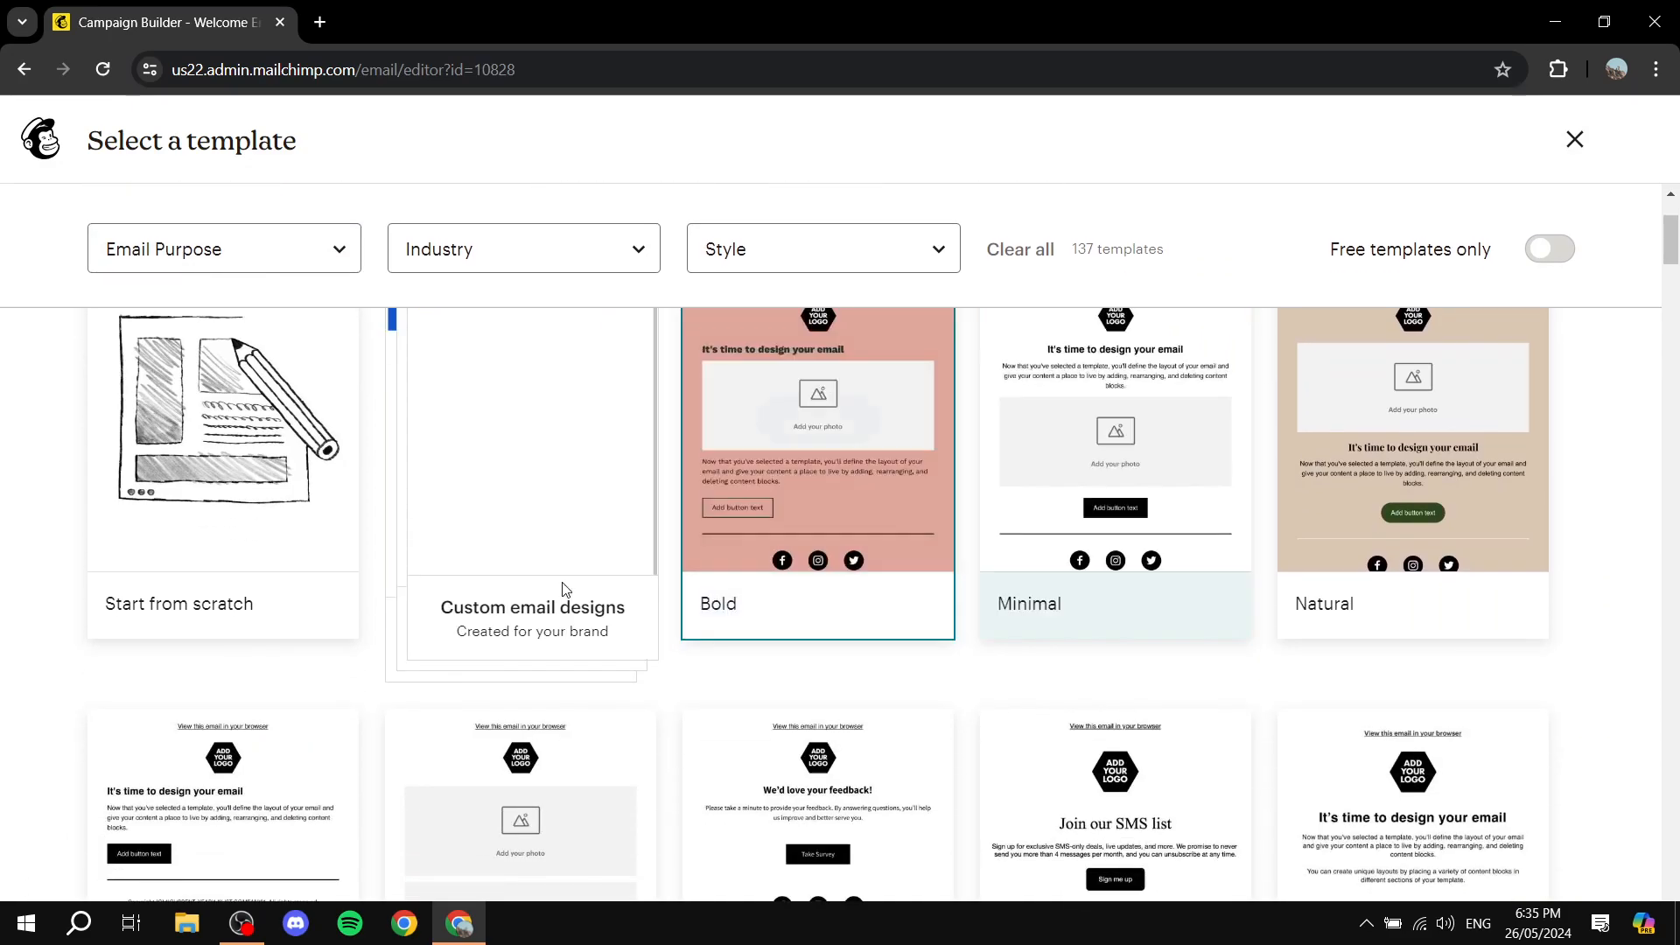
scroll(648, 589, up, 2)
scroll(904, 538, down, 5)
scroll(905, 538, down, 5)
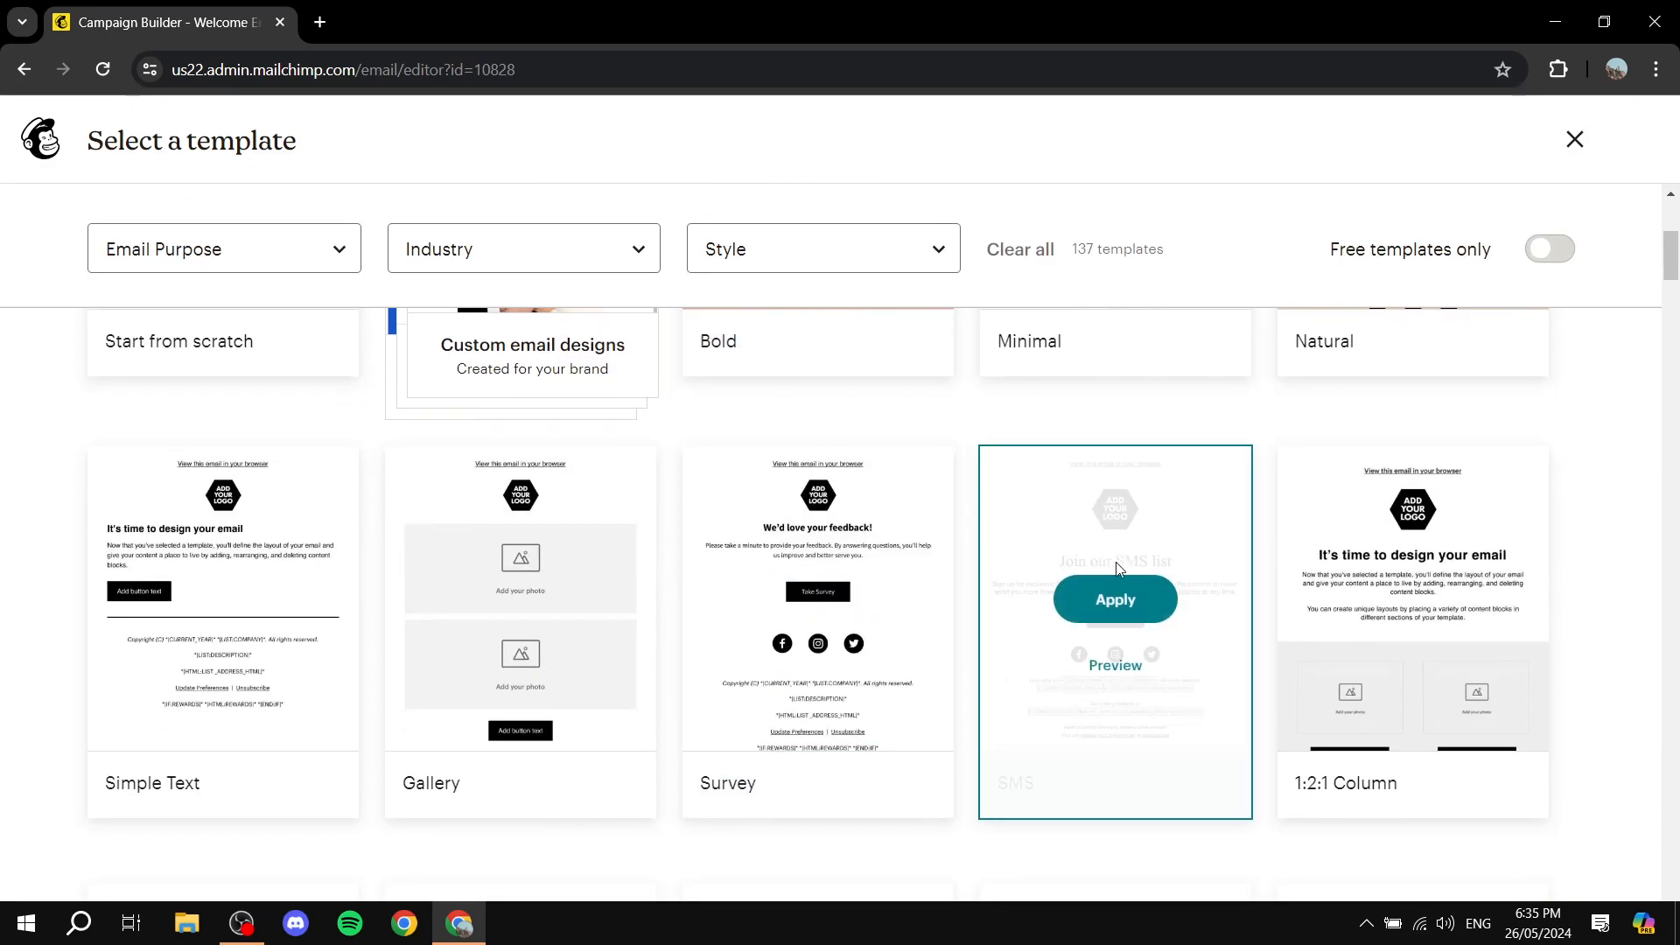
scroll(1259, 547, down, 3)
scroll(1114, 554, down, 1)
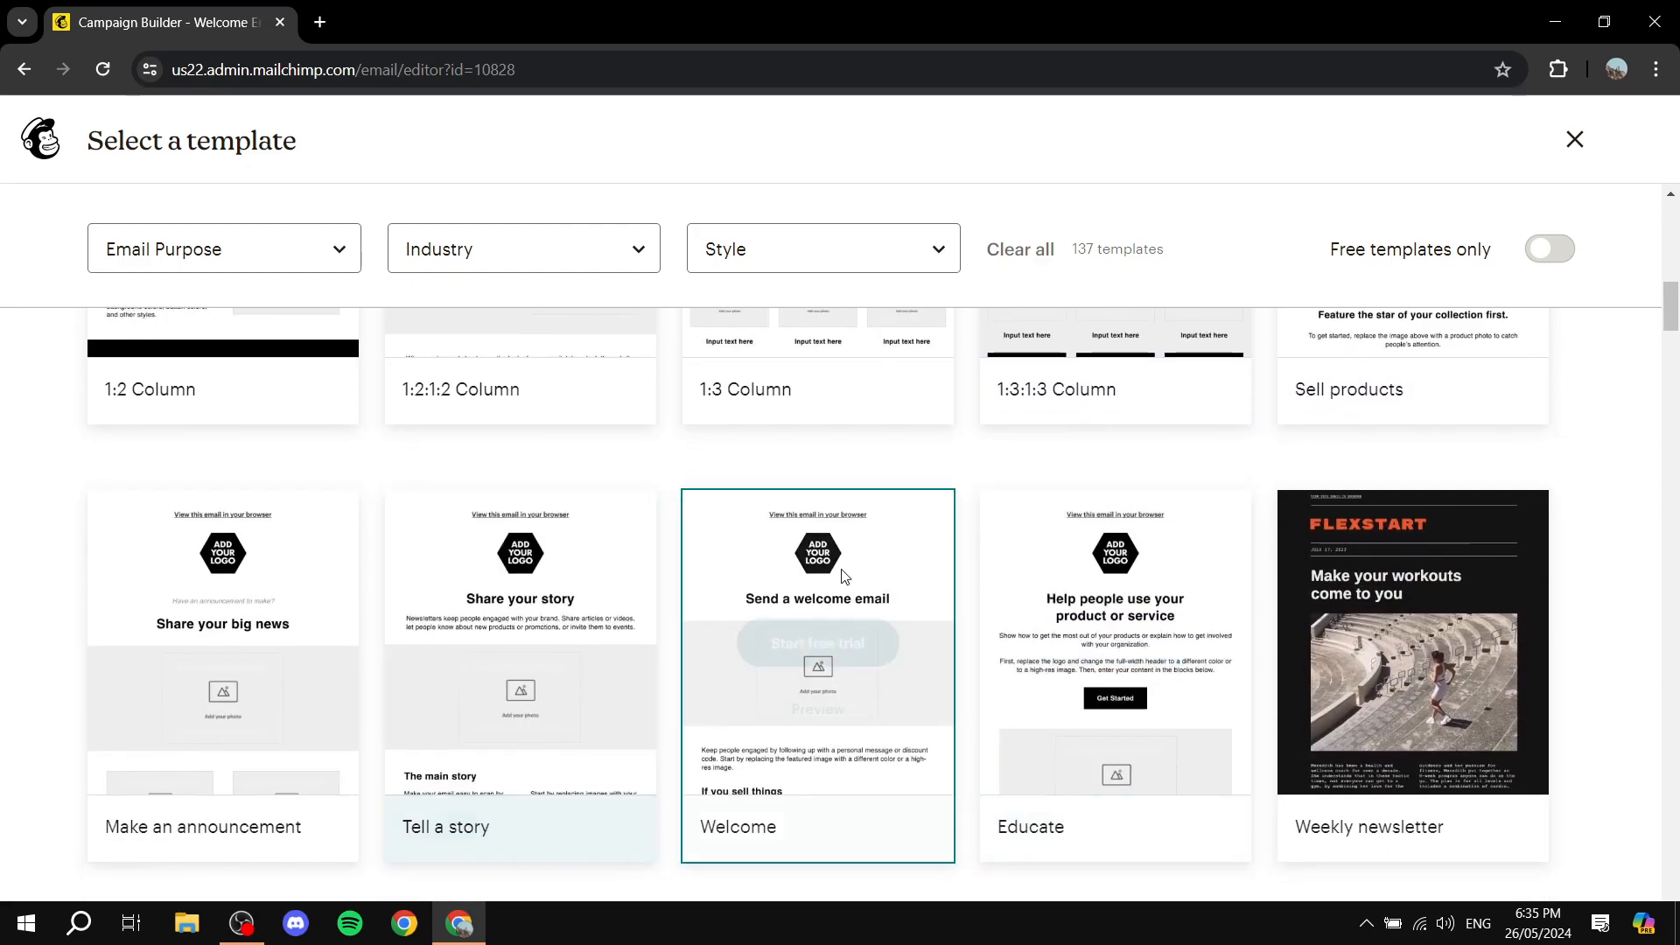
scroll(1115, 569, up, 8)
scroll(1219, 554, up, 5)
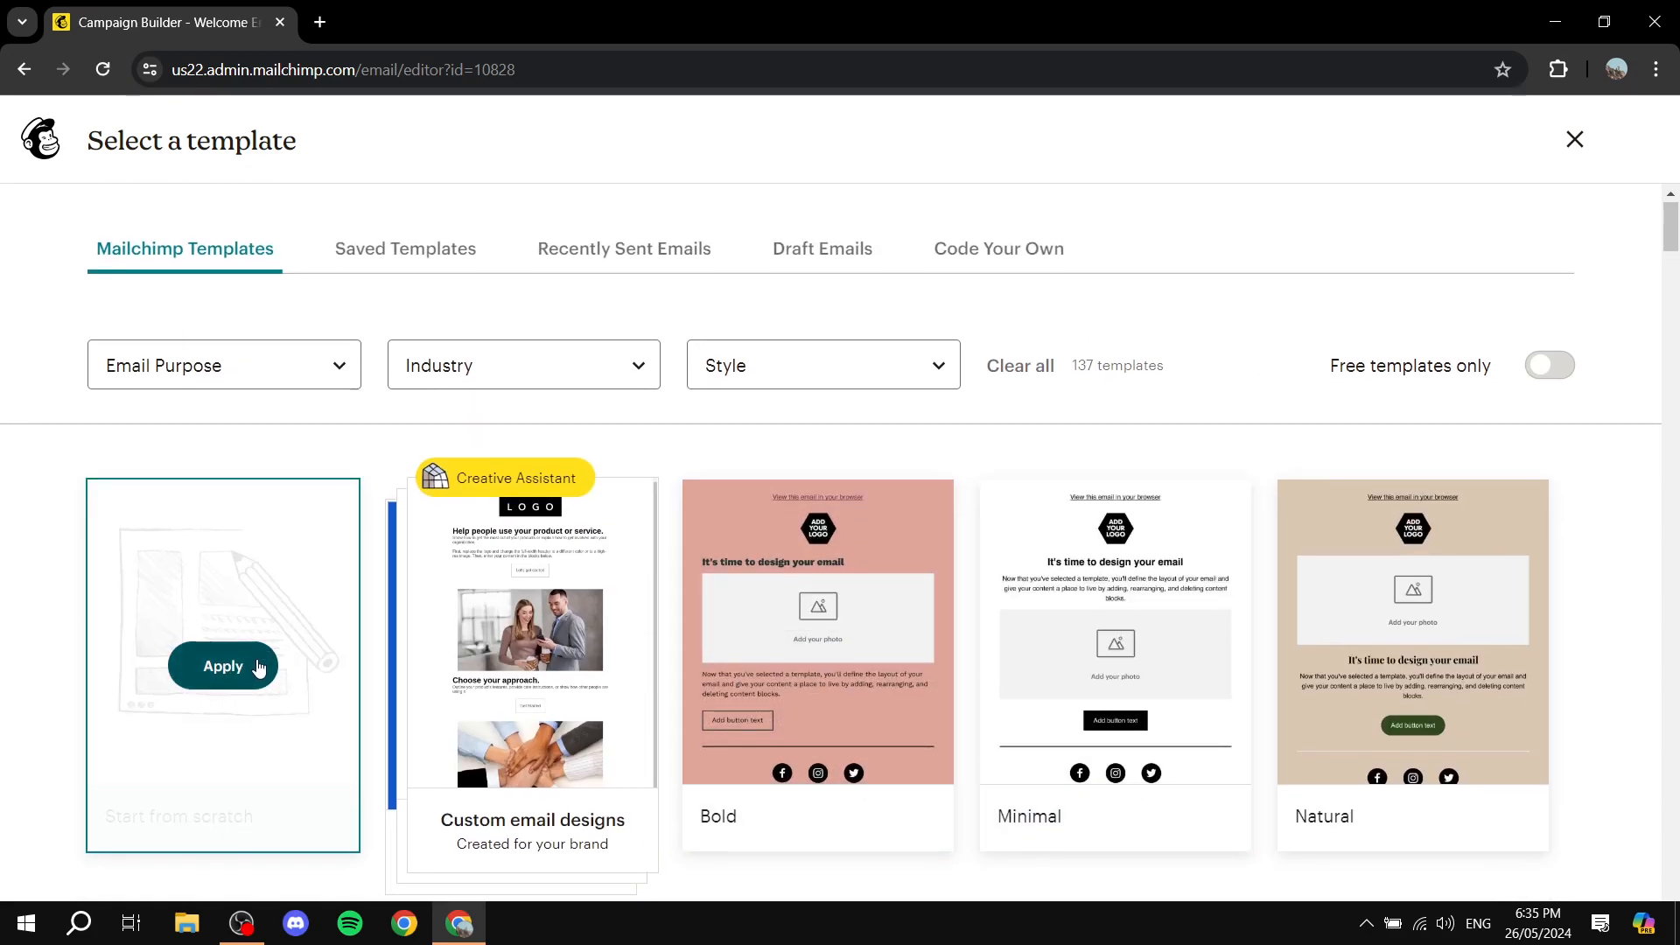
Preview the Simple Text template and apply it to the email
scroll(263, 670, down, 5)
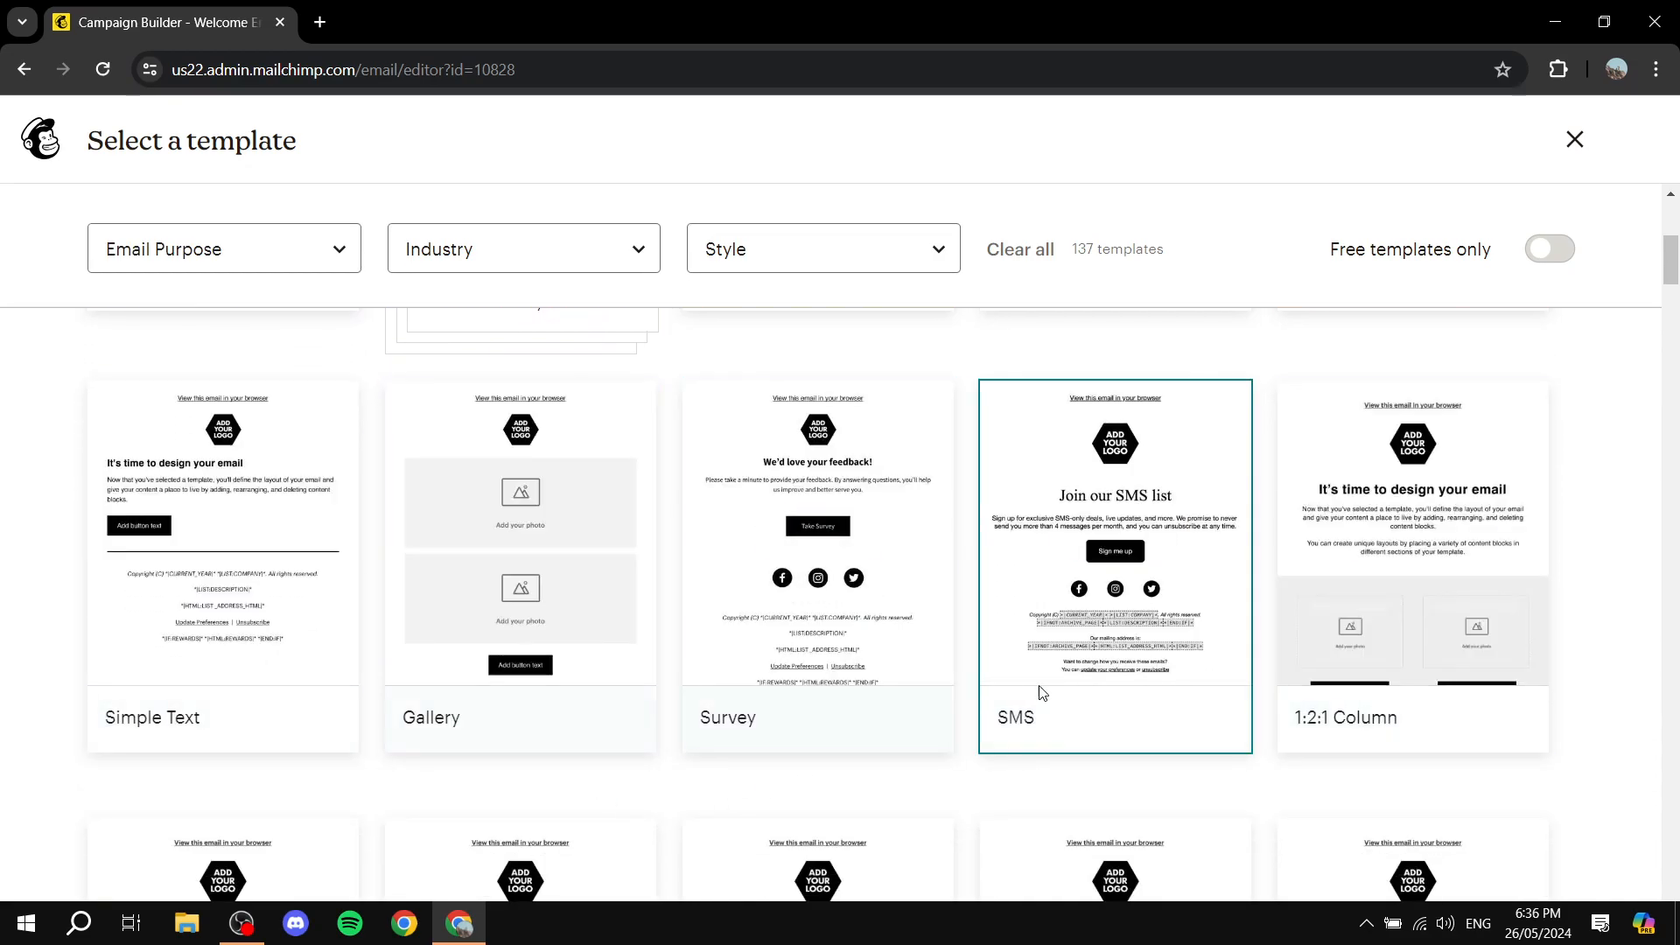
scroll(1010, 693, up, 2)
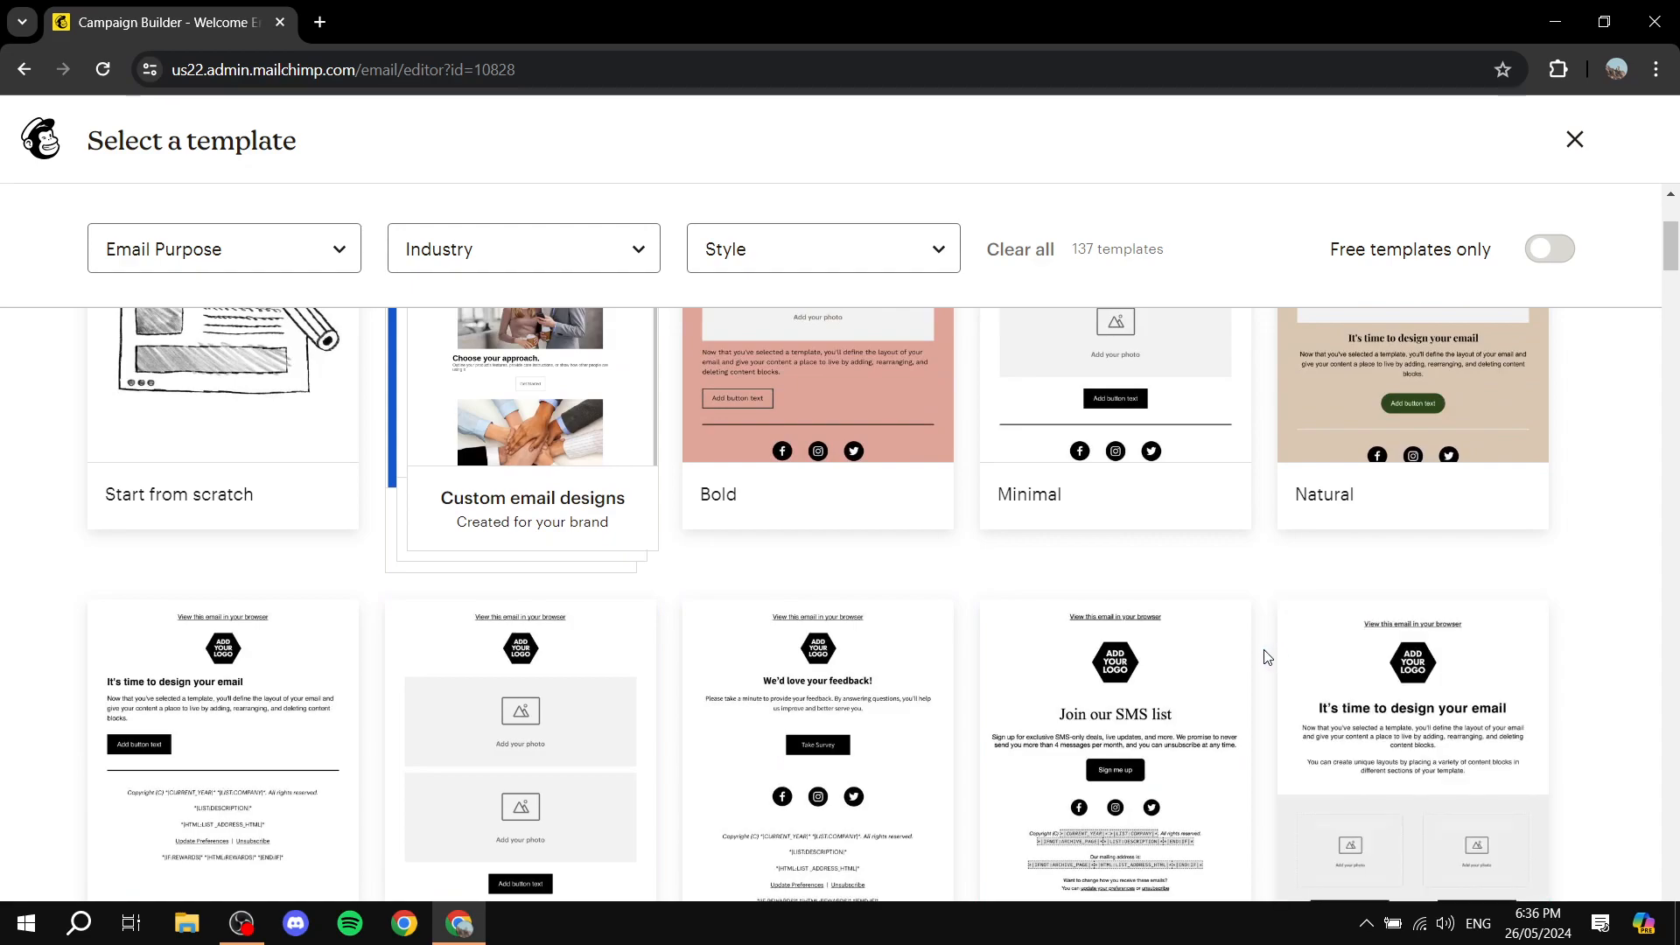
scroll(1268, 657, down, 7)
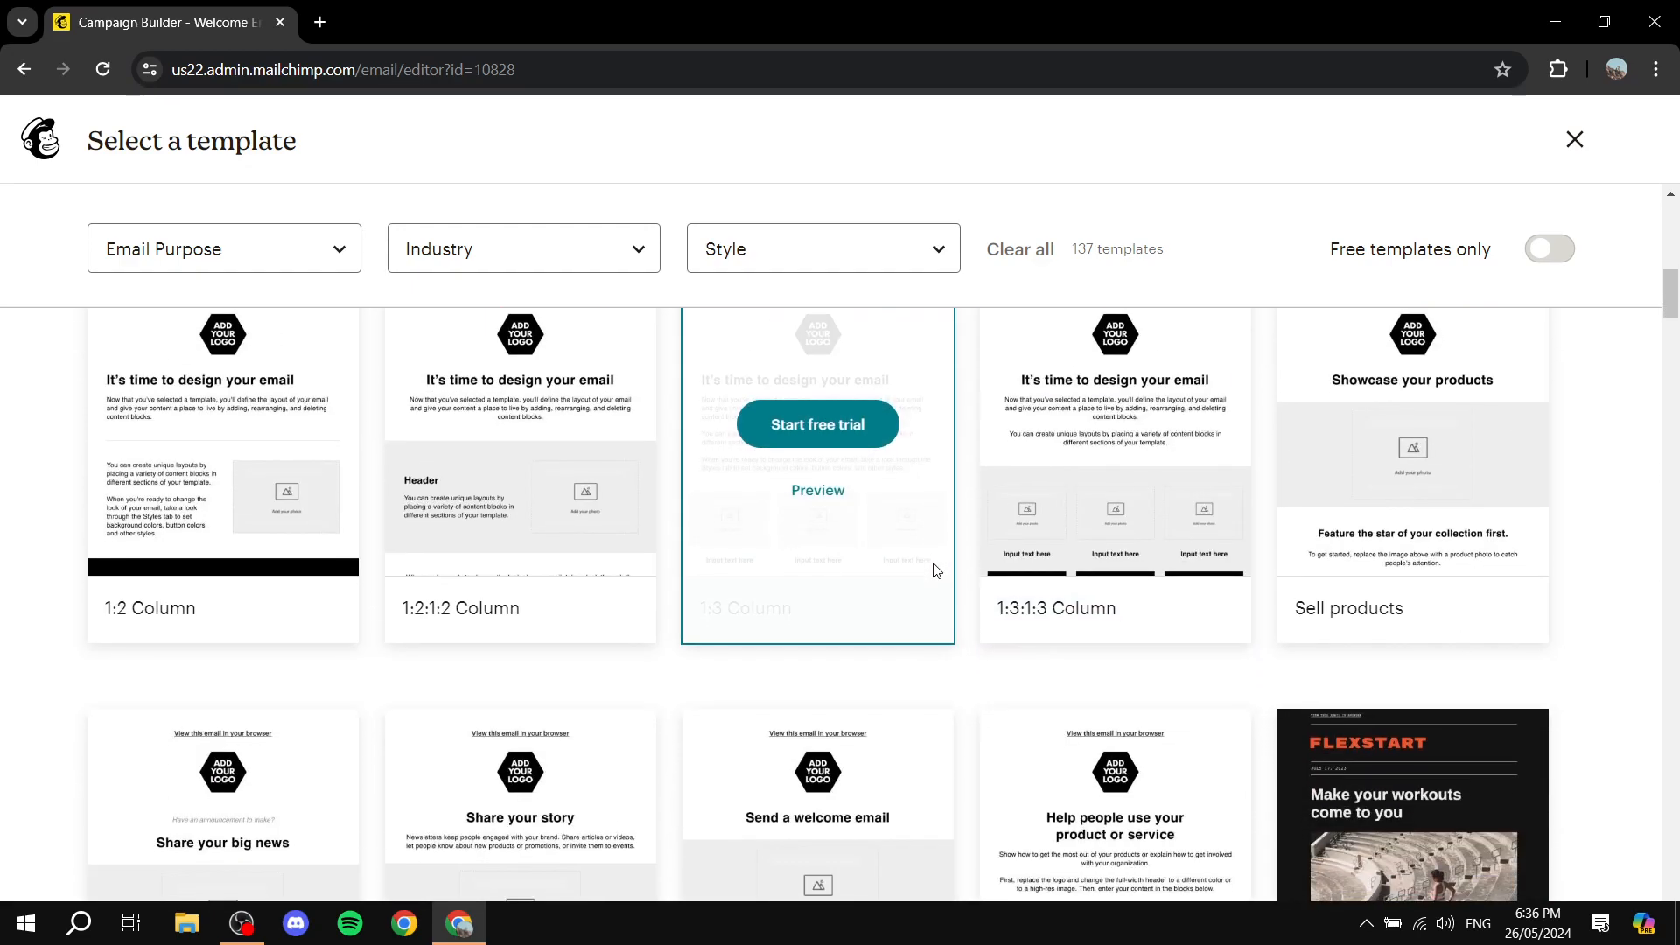
scroll(1147, 540, up, 5)
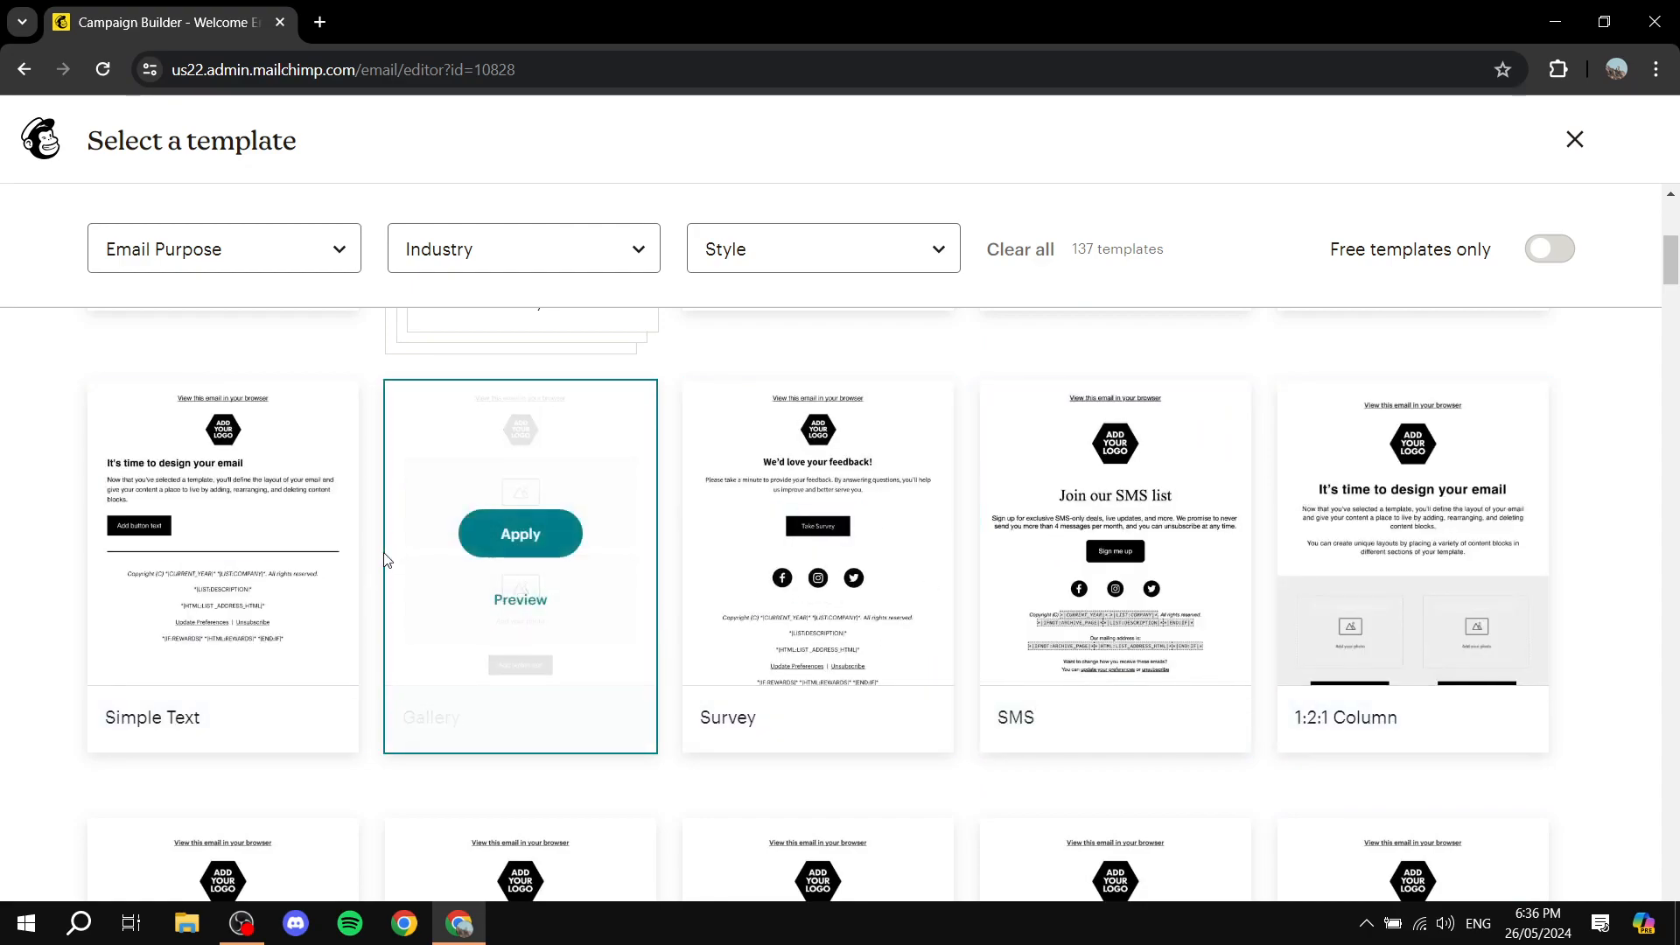
click(226, 602)
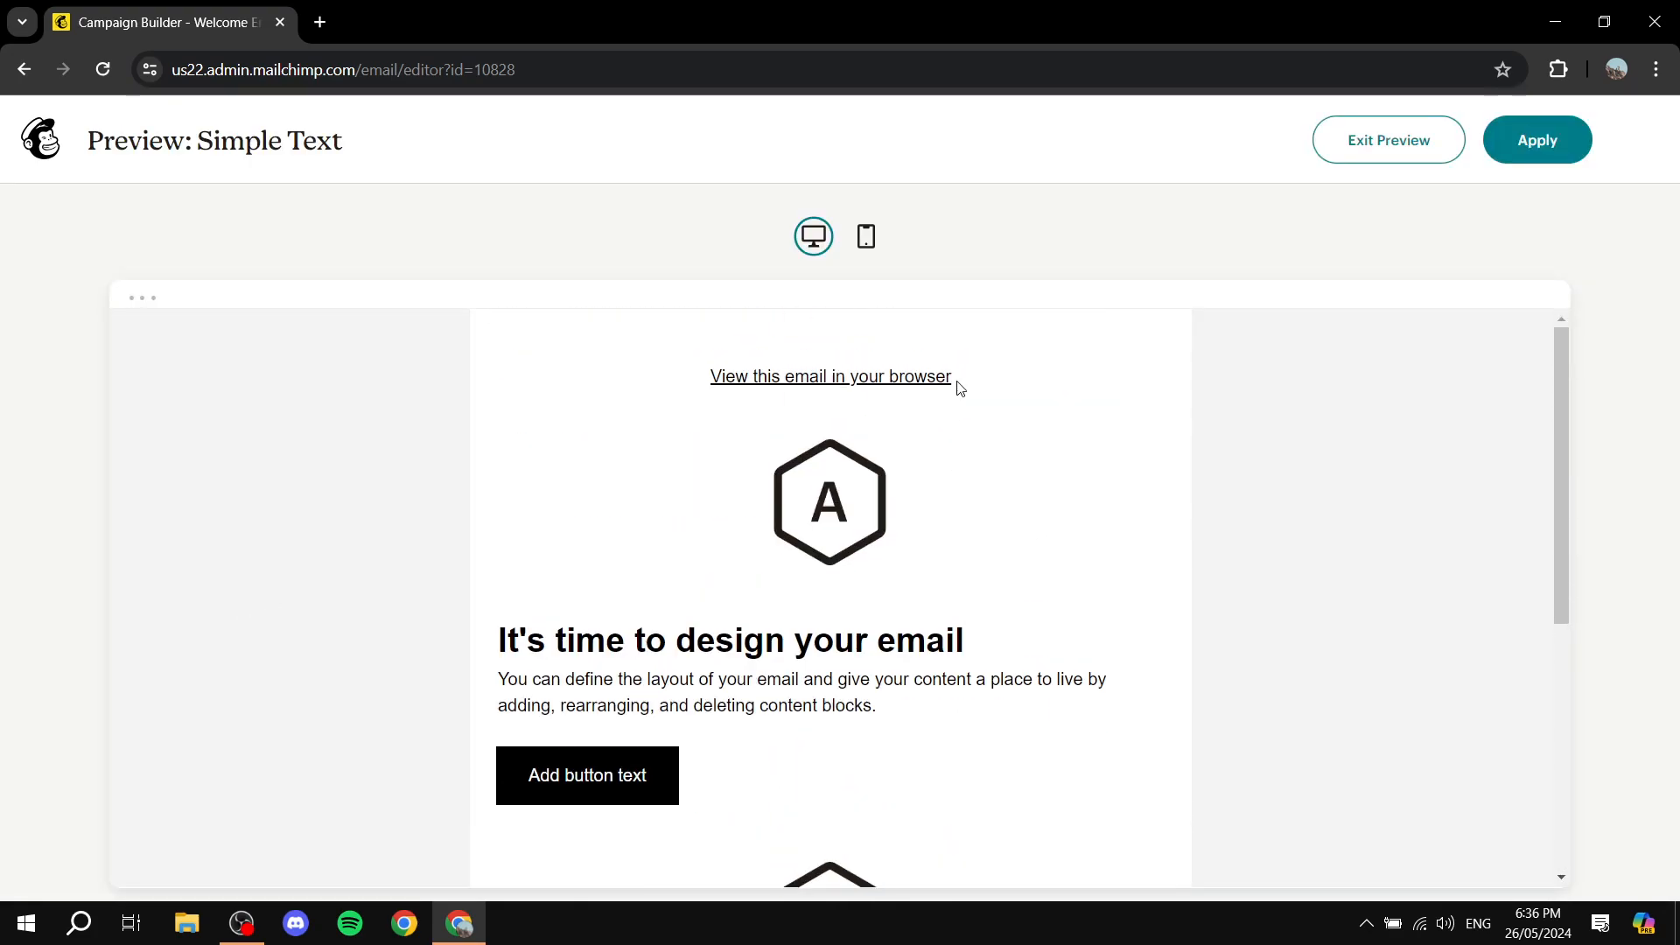
click(1547, 145)
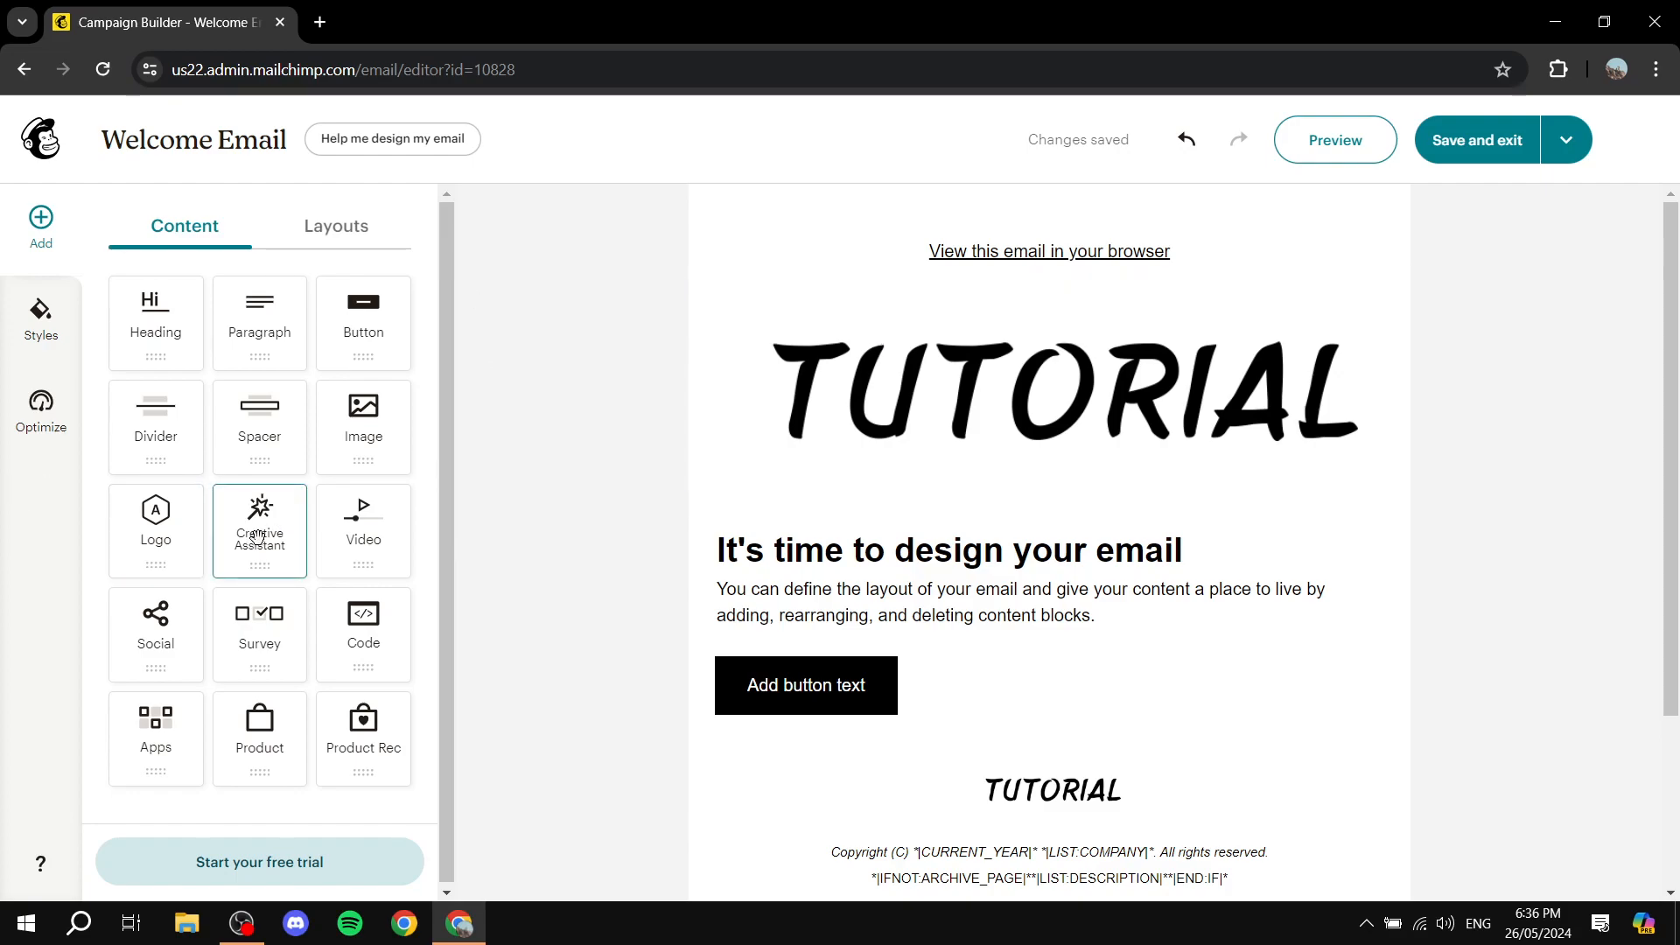
Insert an extra logo block below the header logo, and delete it again
drag(169, 542, 1085, 497)
drag(297, 528, 1123, 704)
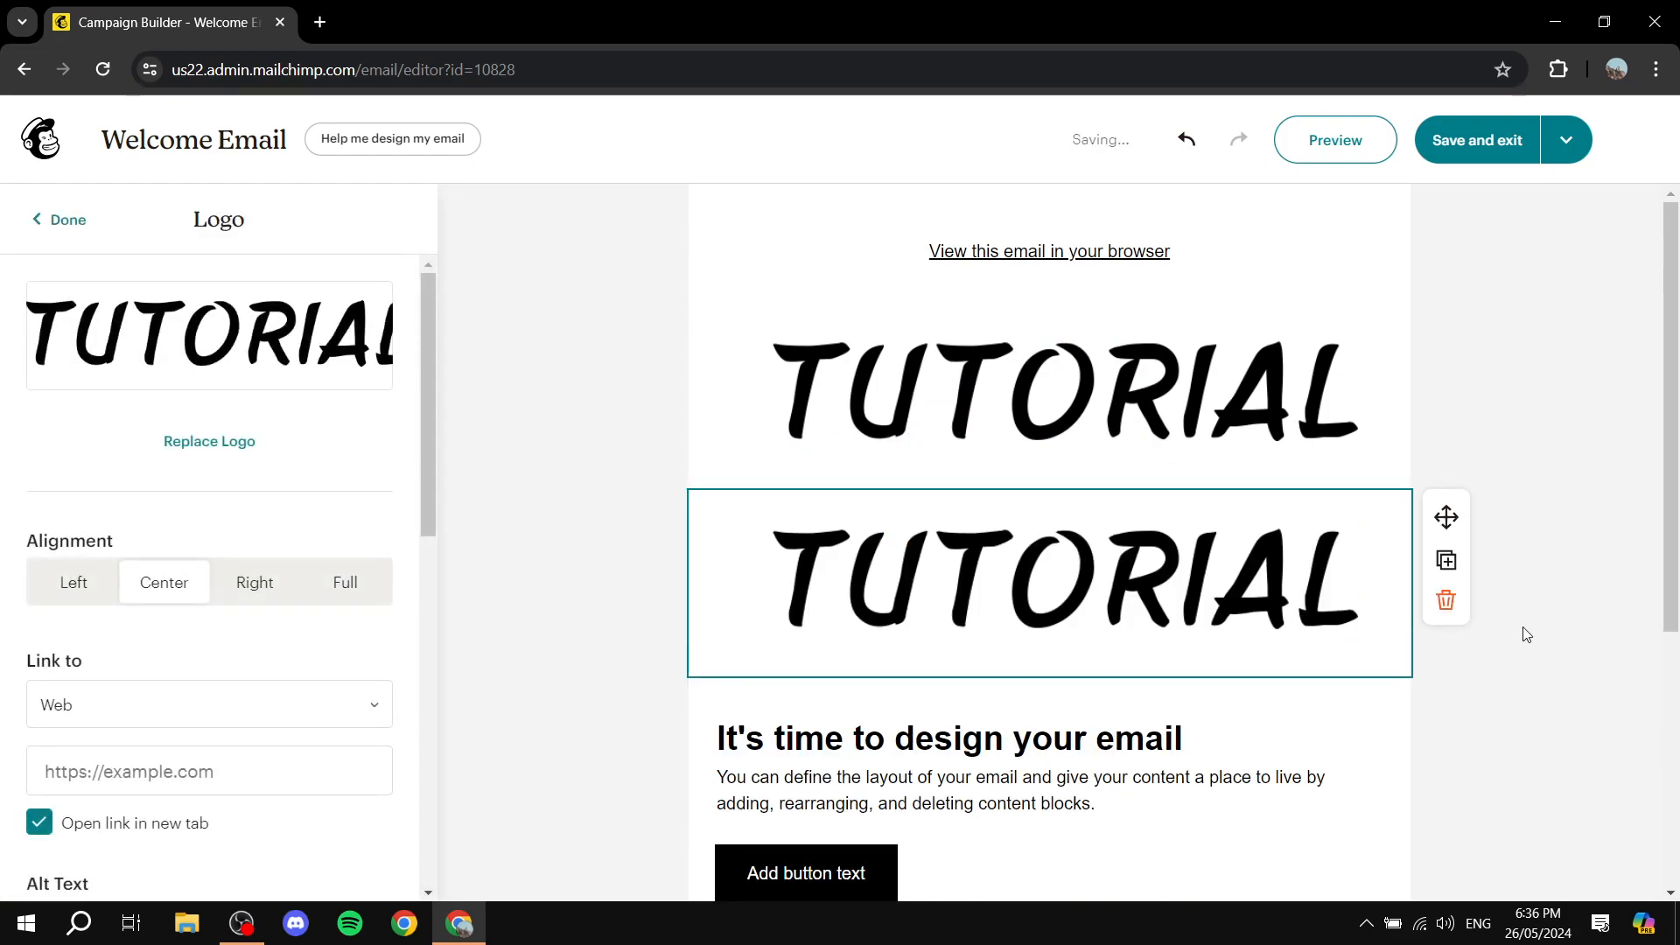
click(1446, 601)
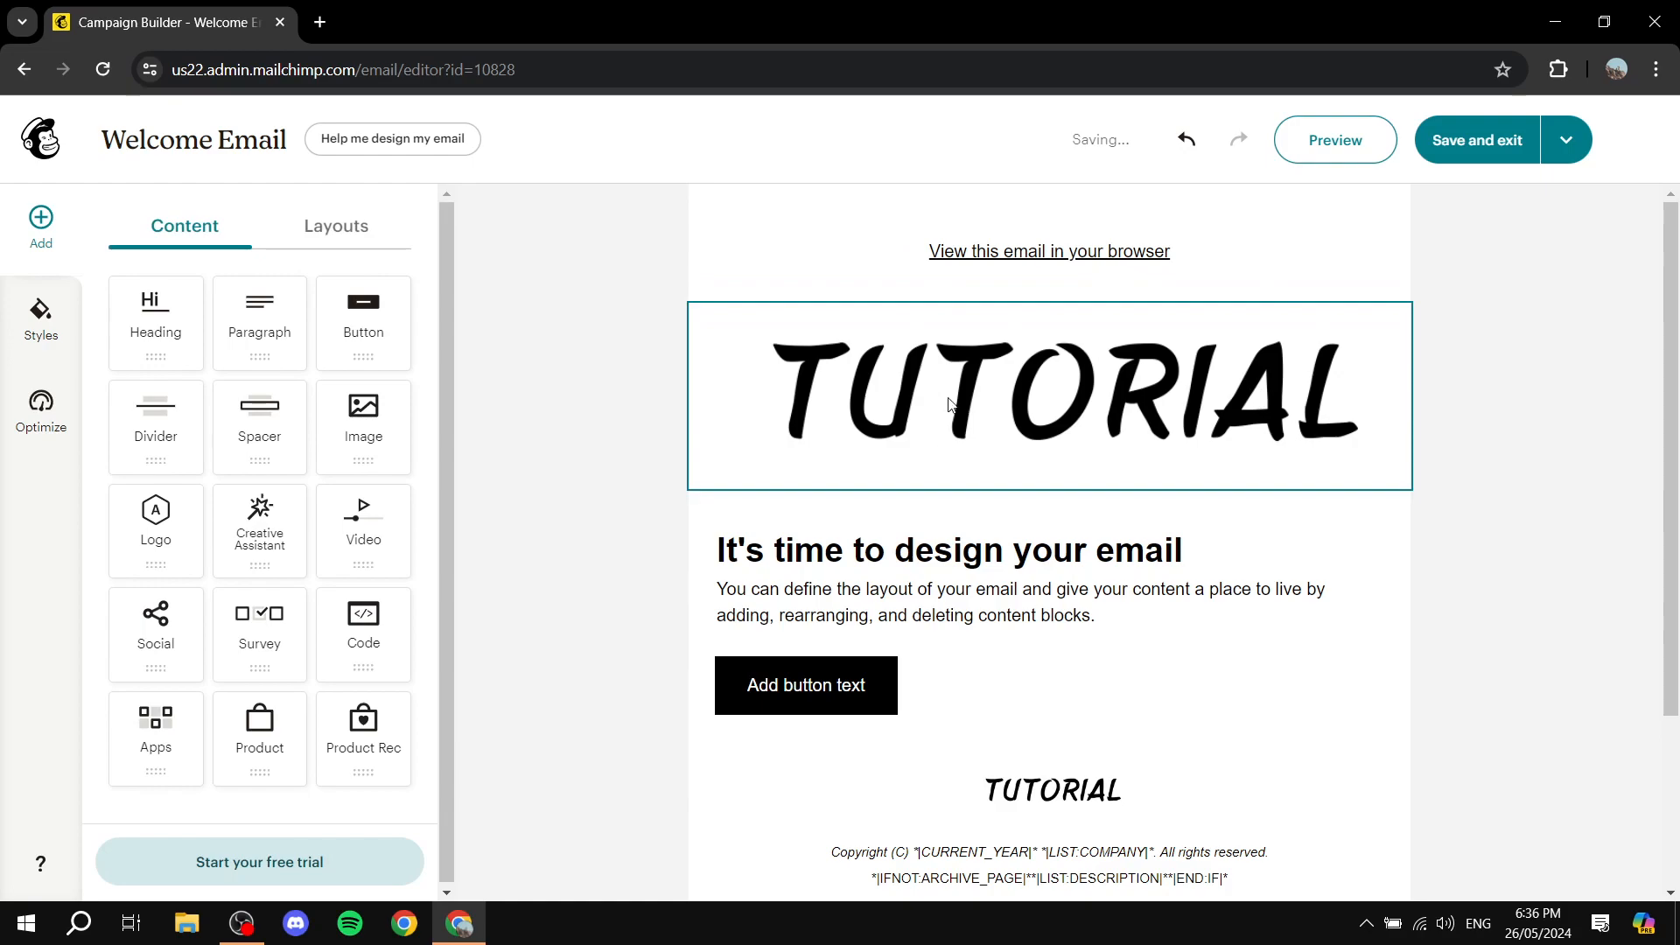
Set the header logo's alignment to Full and review its background, padding, rounded corners and border settings
click(988, 400)
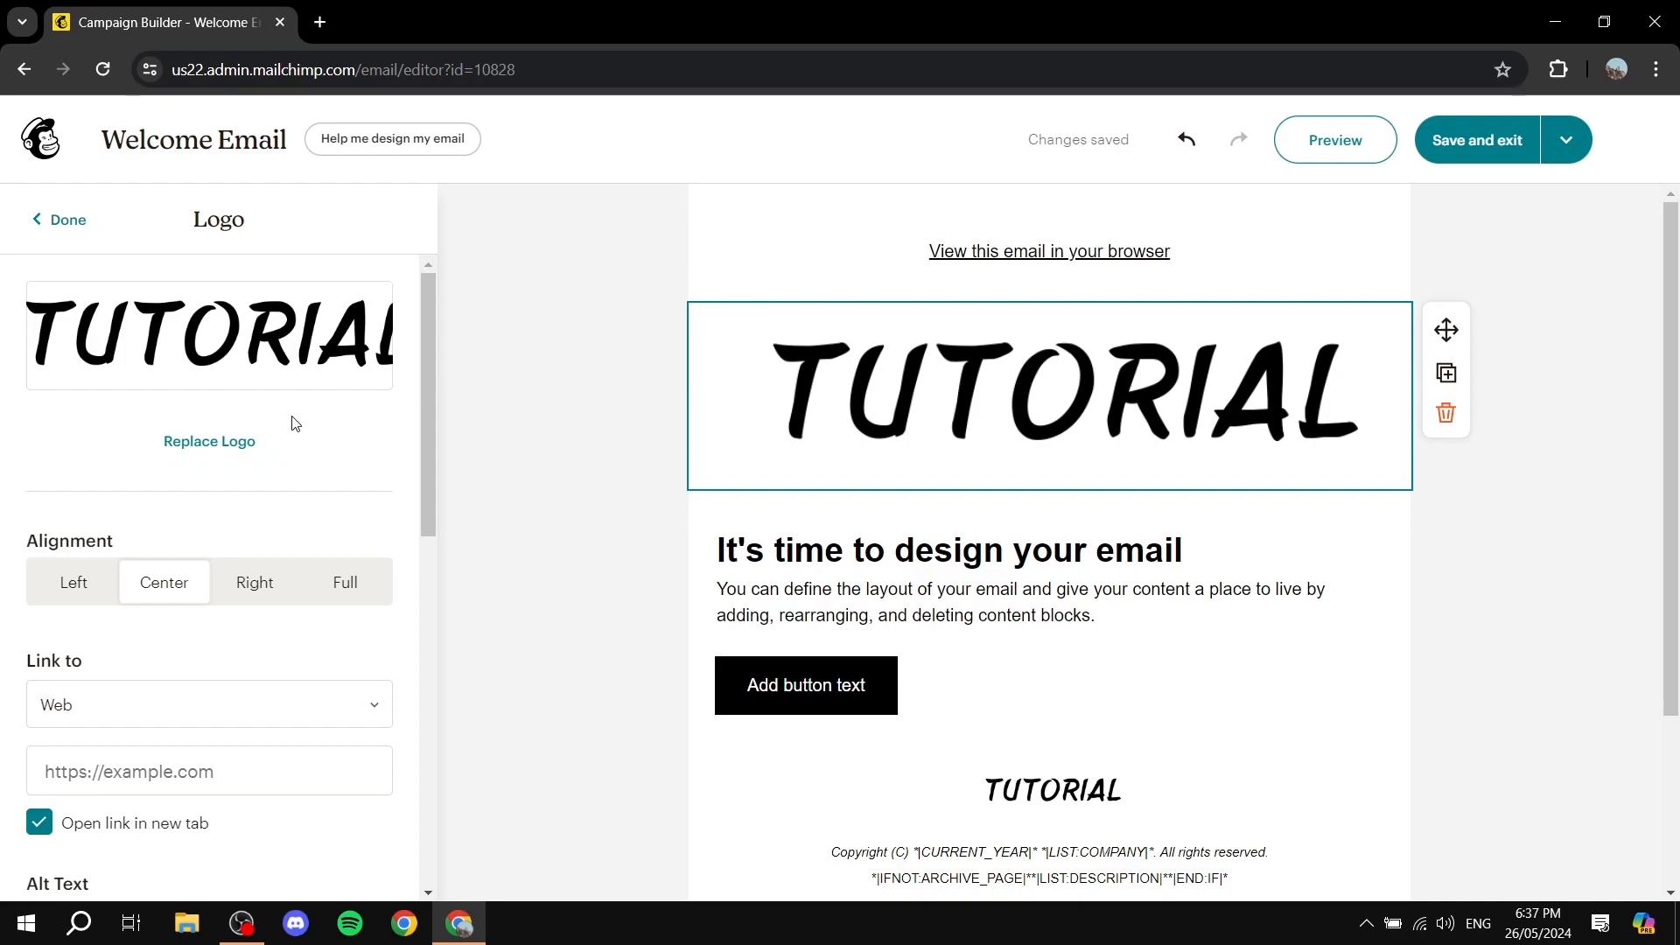
scroll(289, 484, down, 1)
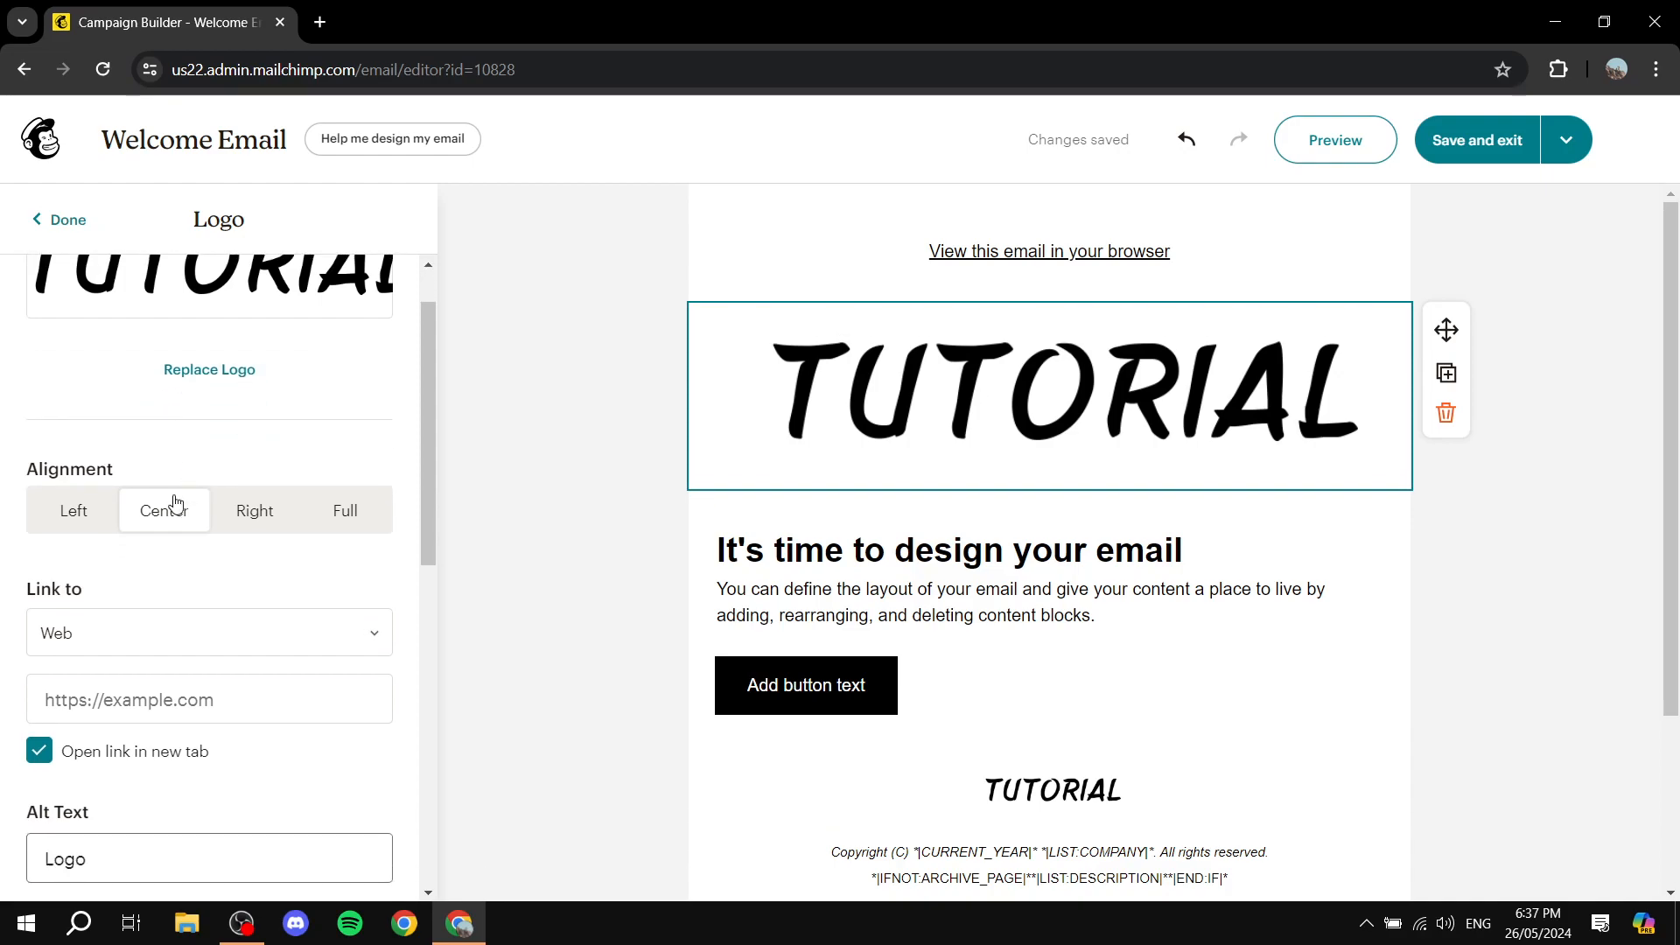
click(73, 485)
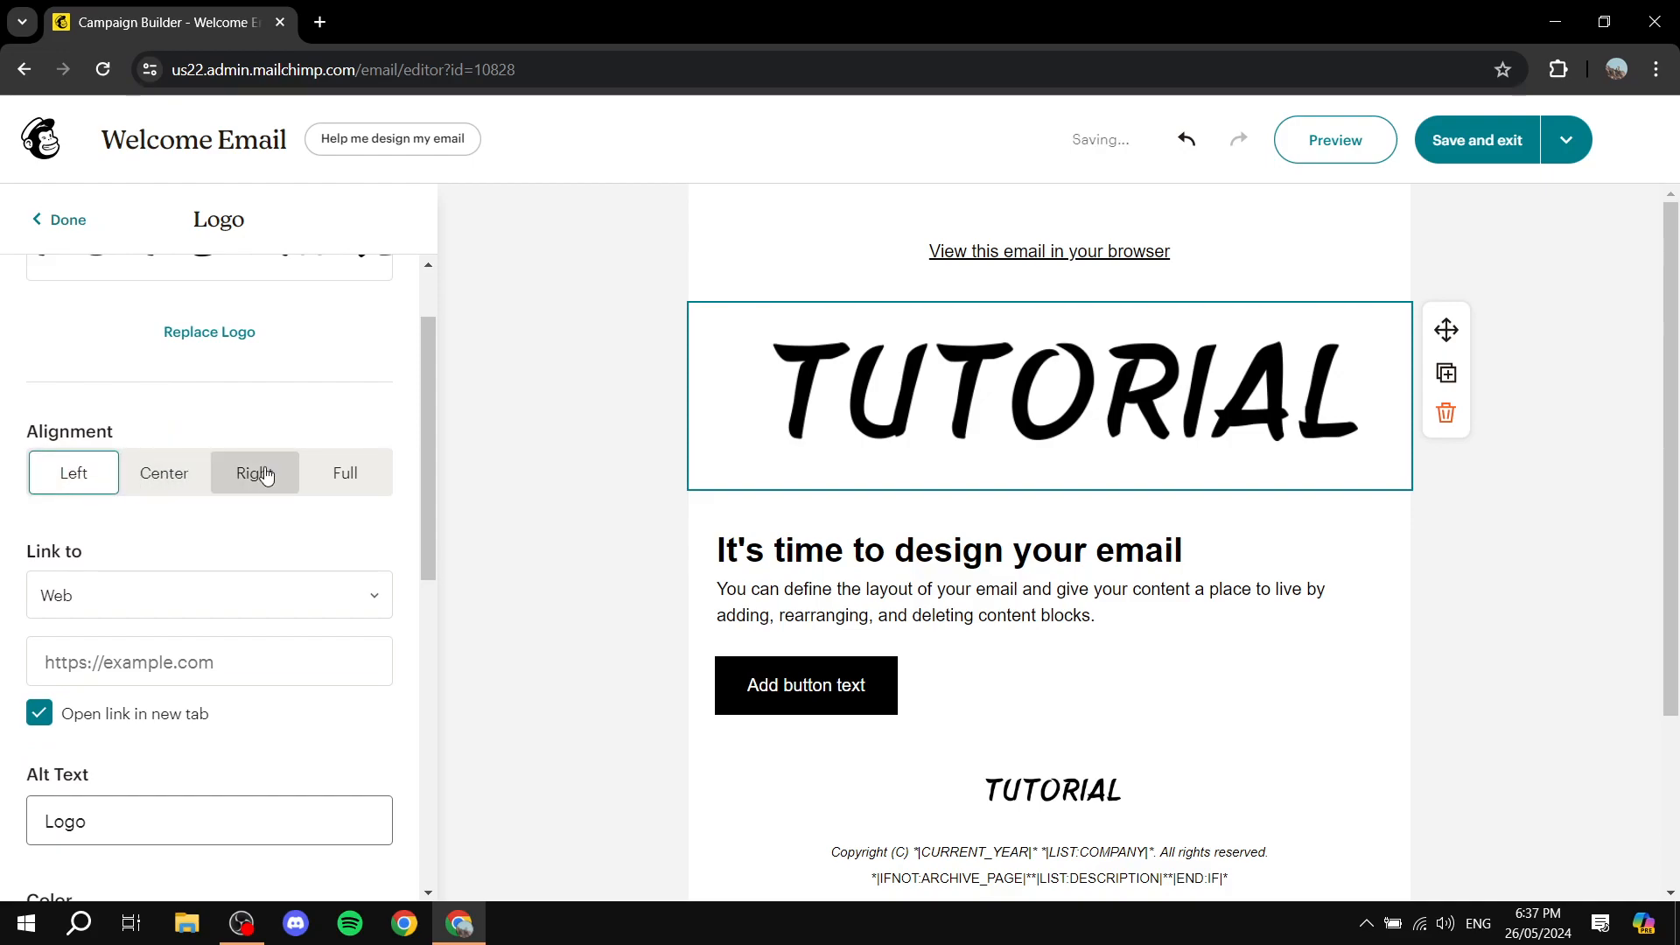
click(334, 476)
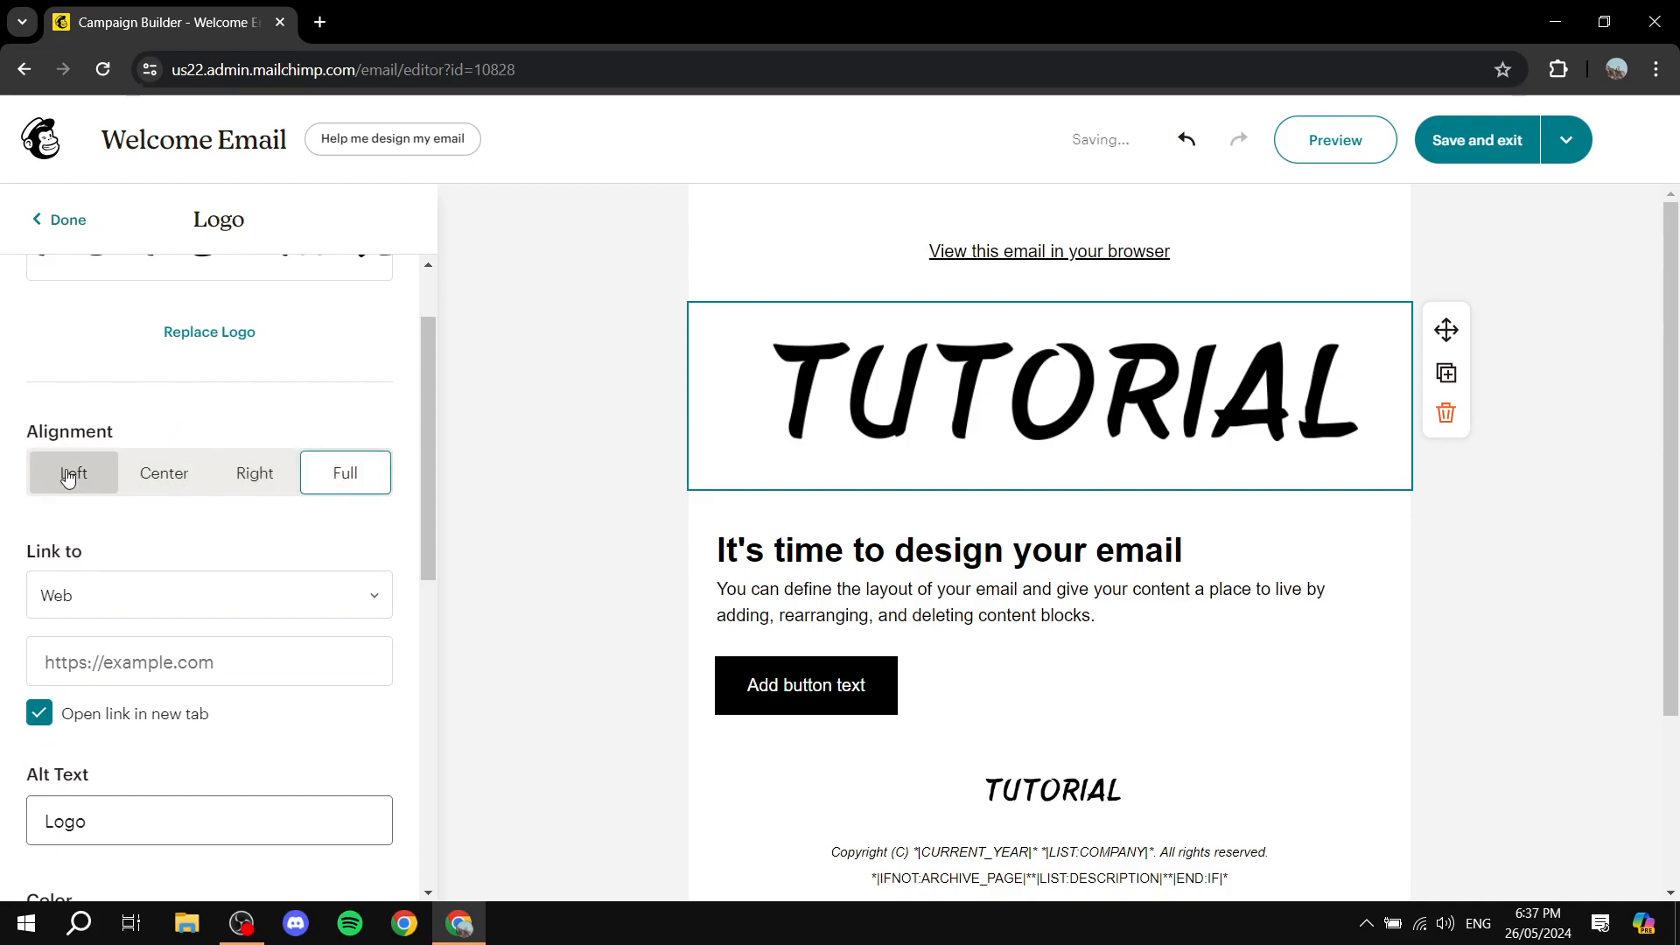
scroll(71, 470, down, 3)
scroll(150, 434, down, 2)
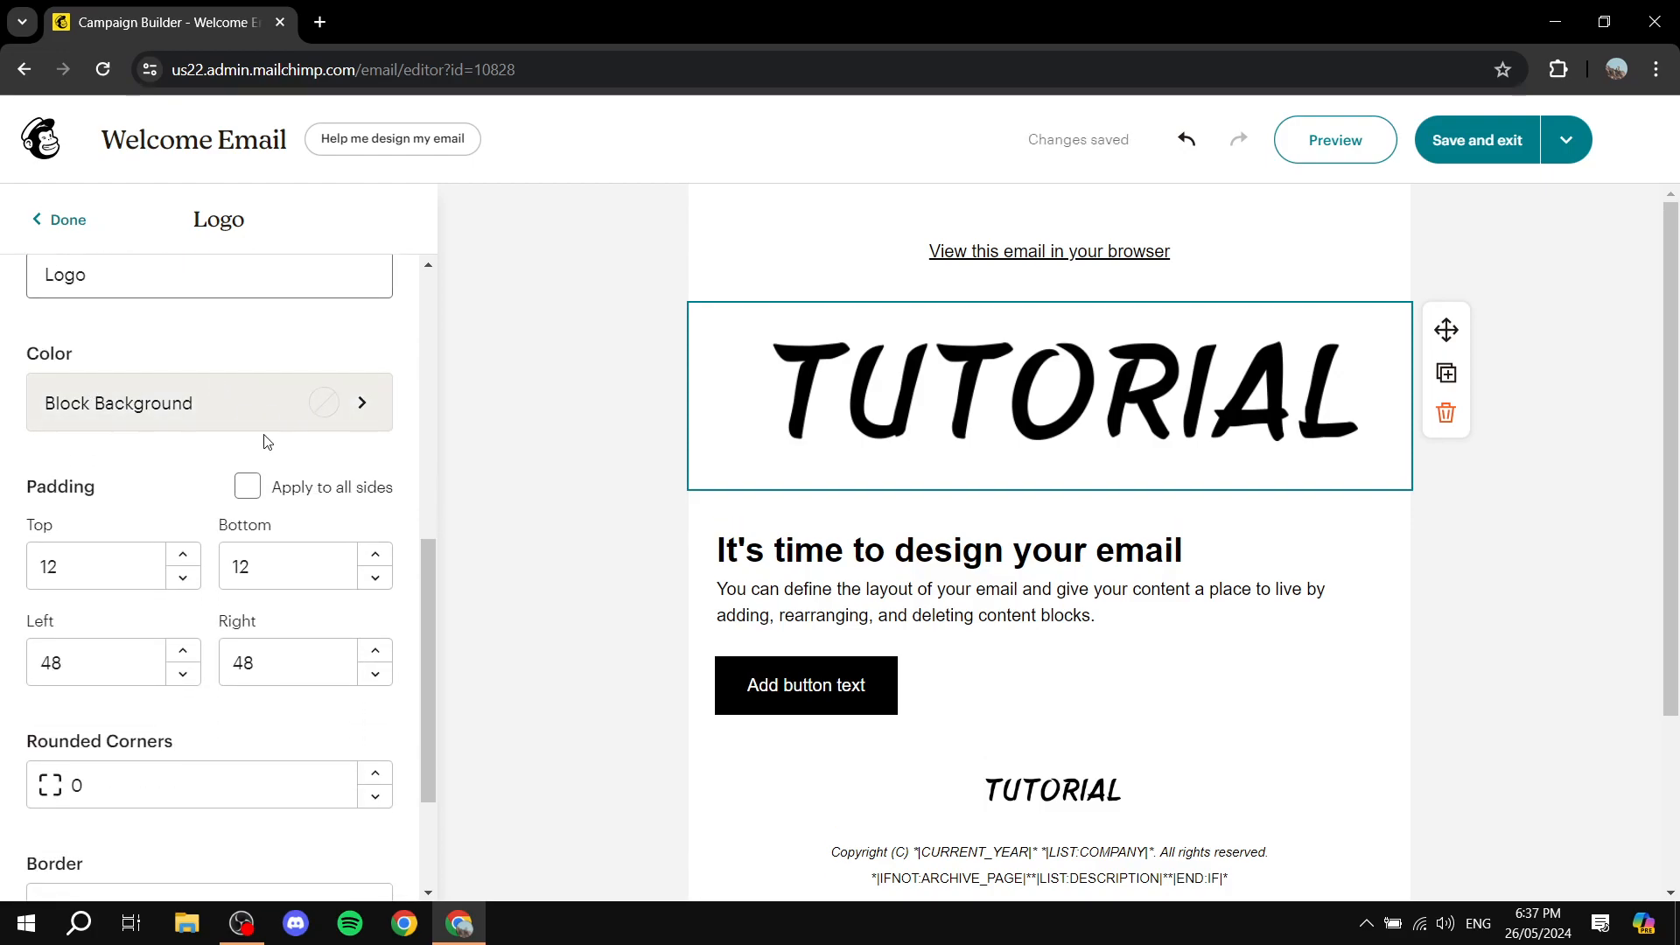
scroll(96, 399, down, 1)
scroll(127, 398, down, 1)
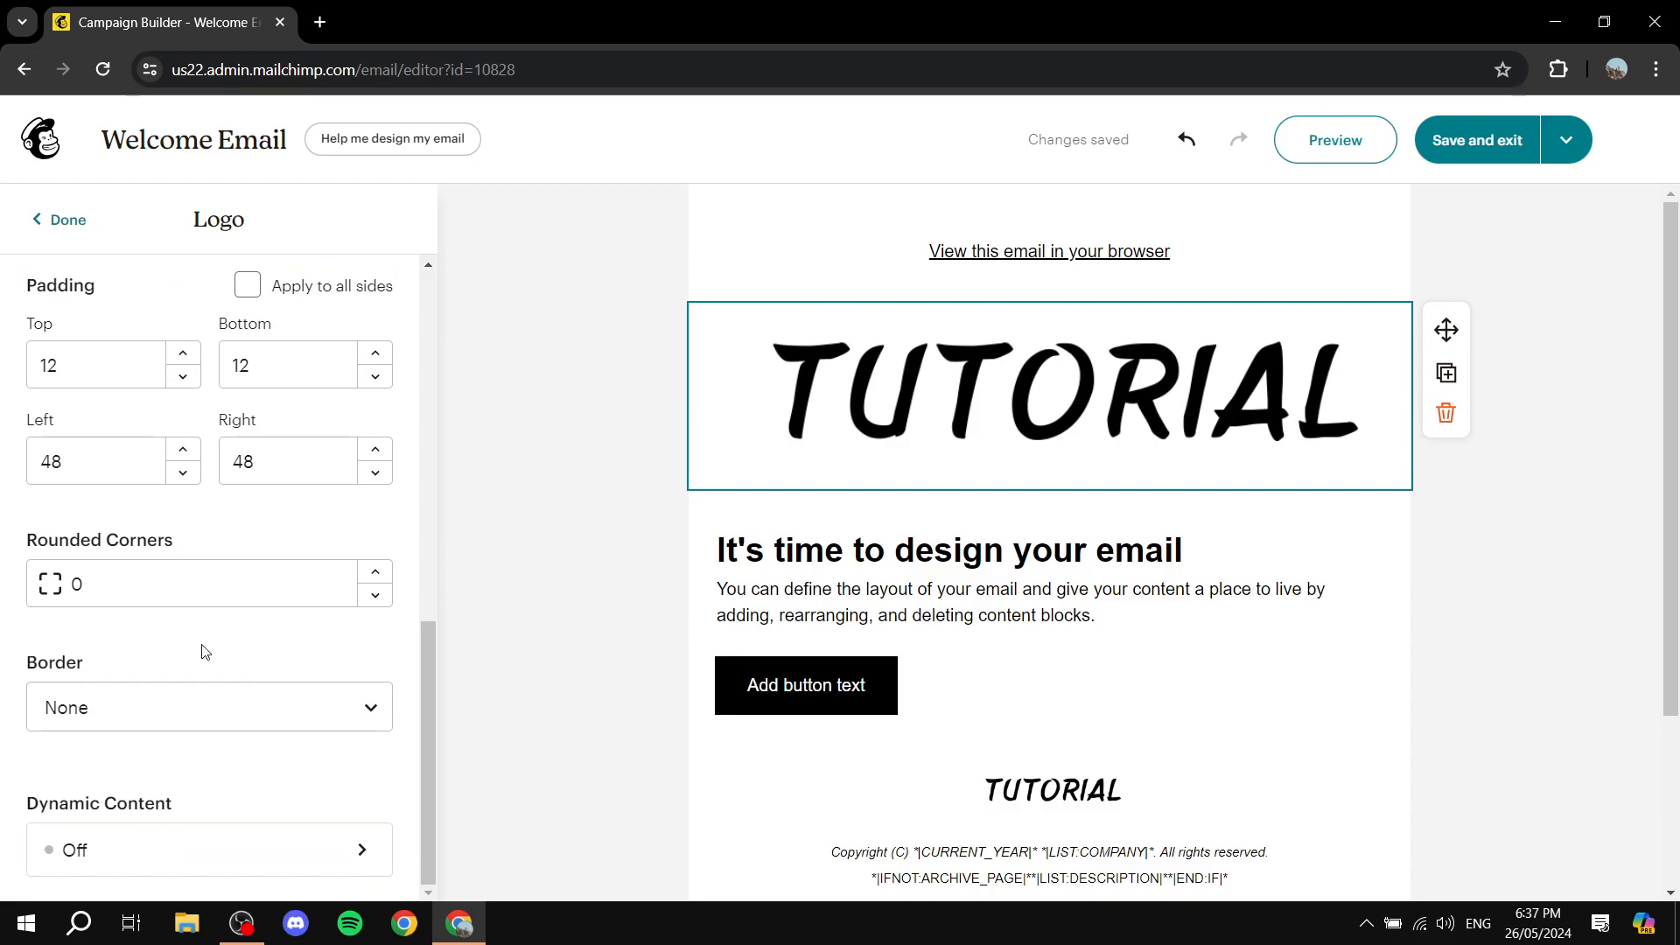
Examine the logo block's dynamic content settings and return to the list of content blocks
click(333, 863)
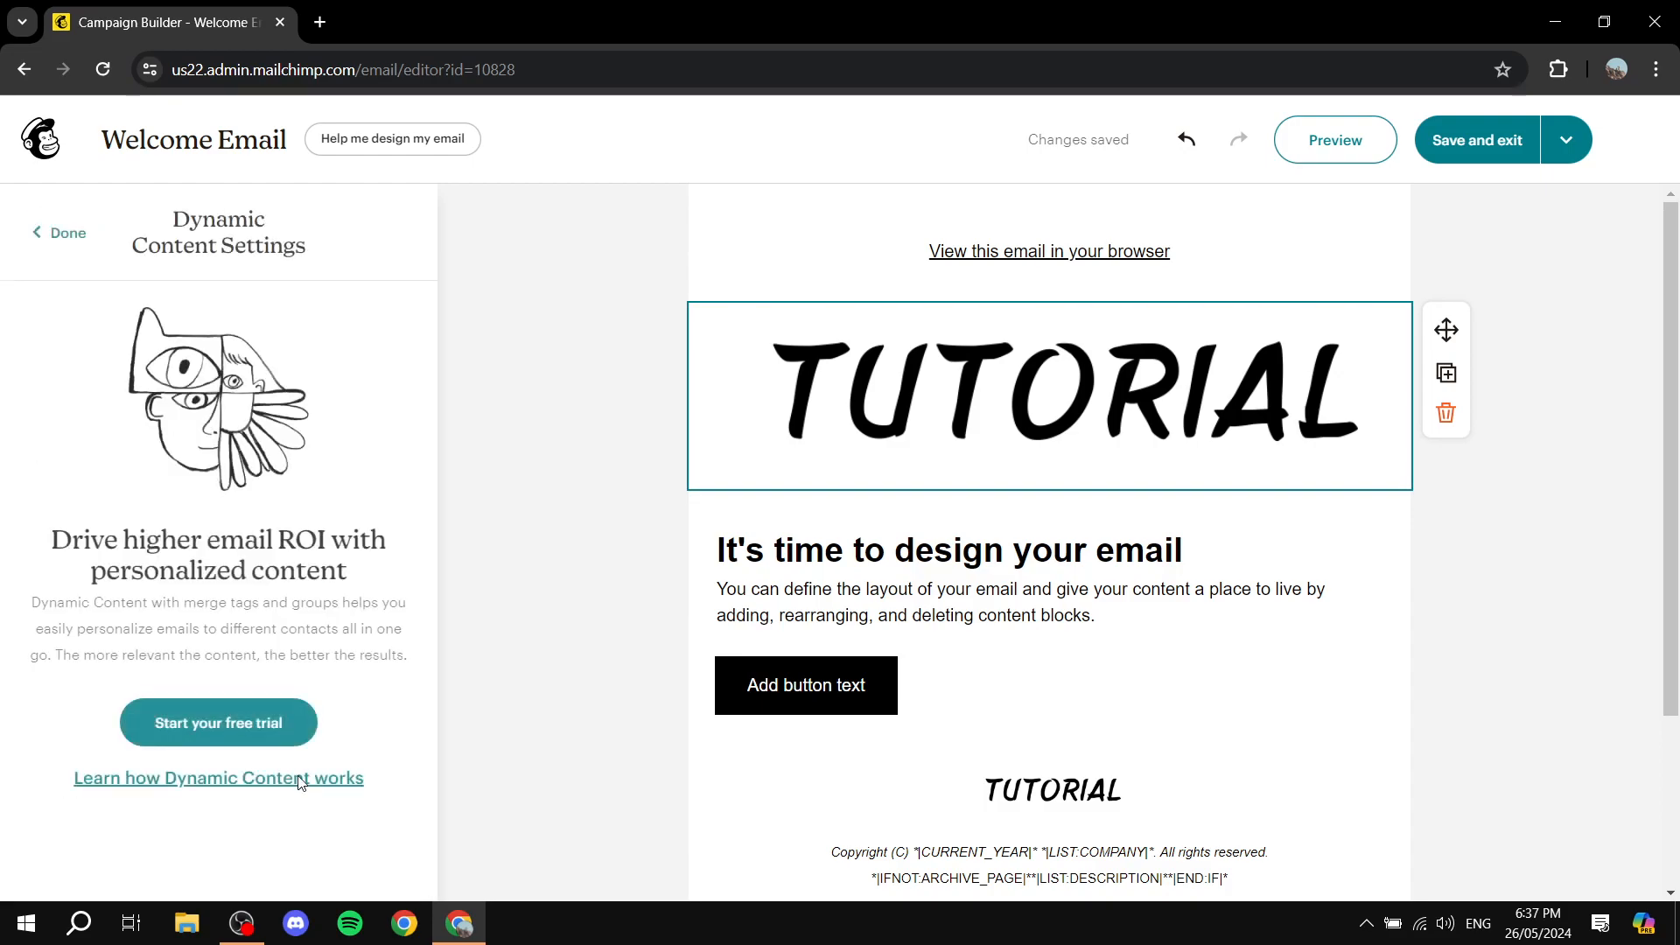
click(58, 232)
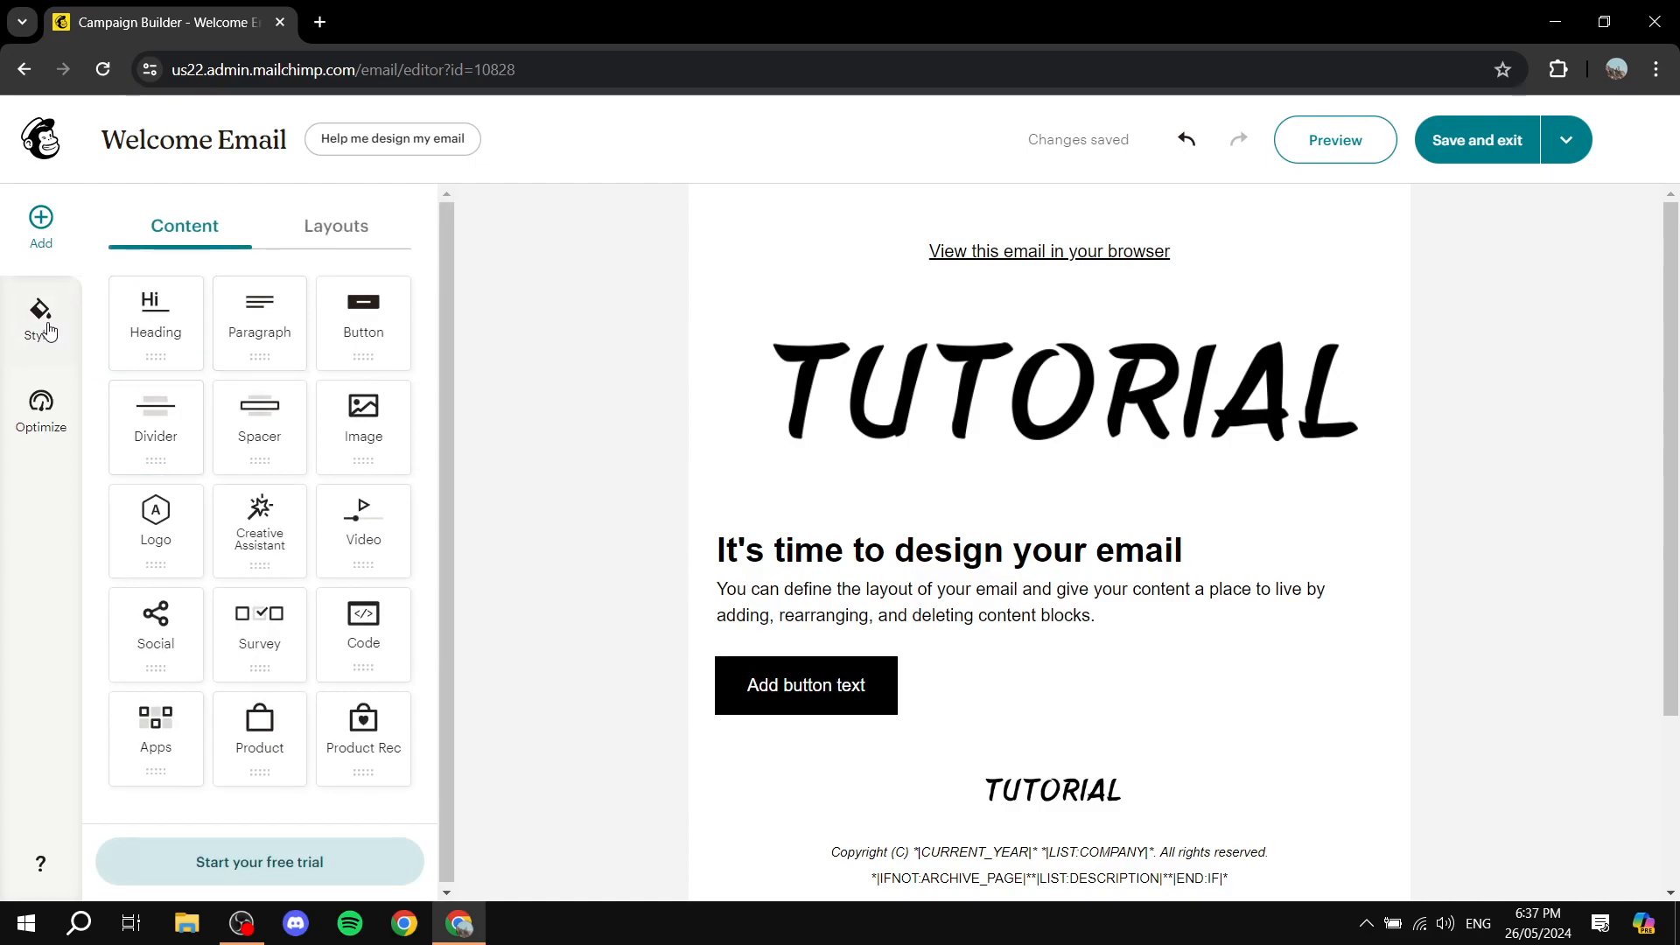
click(41, 329)
click(39, 227)
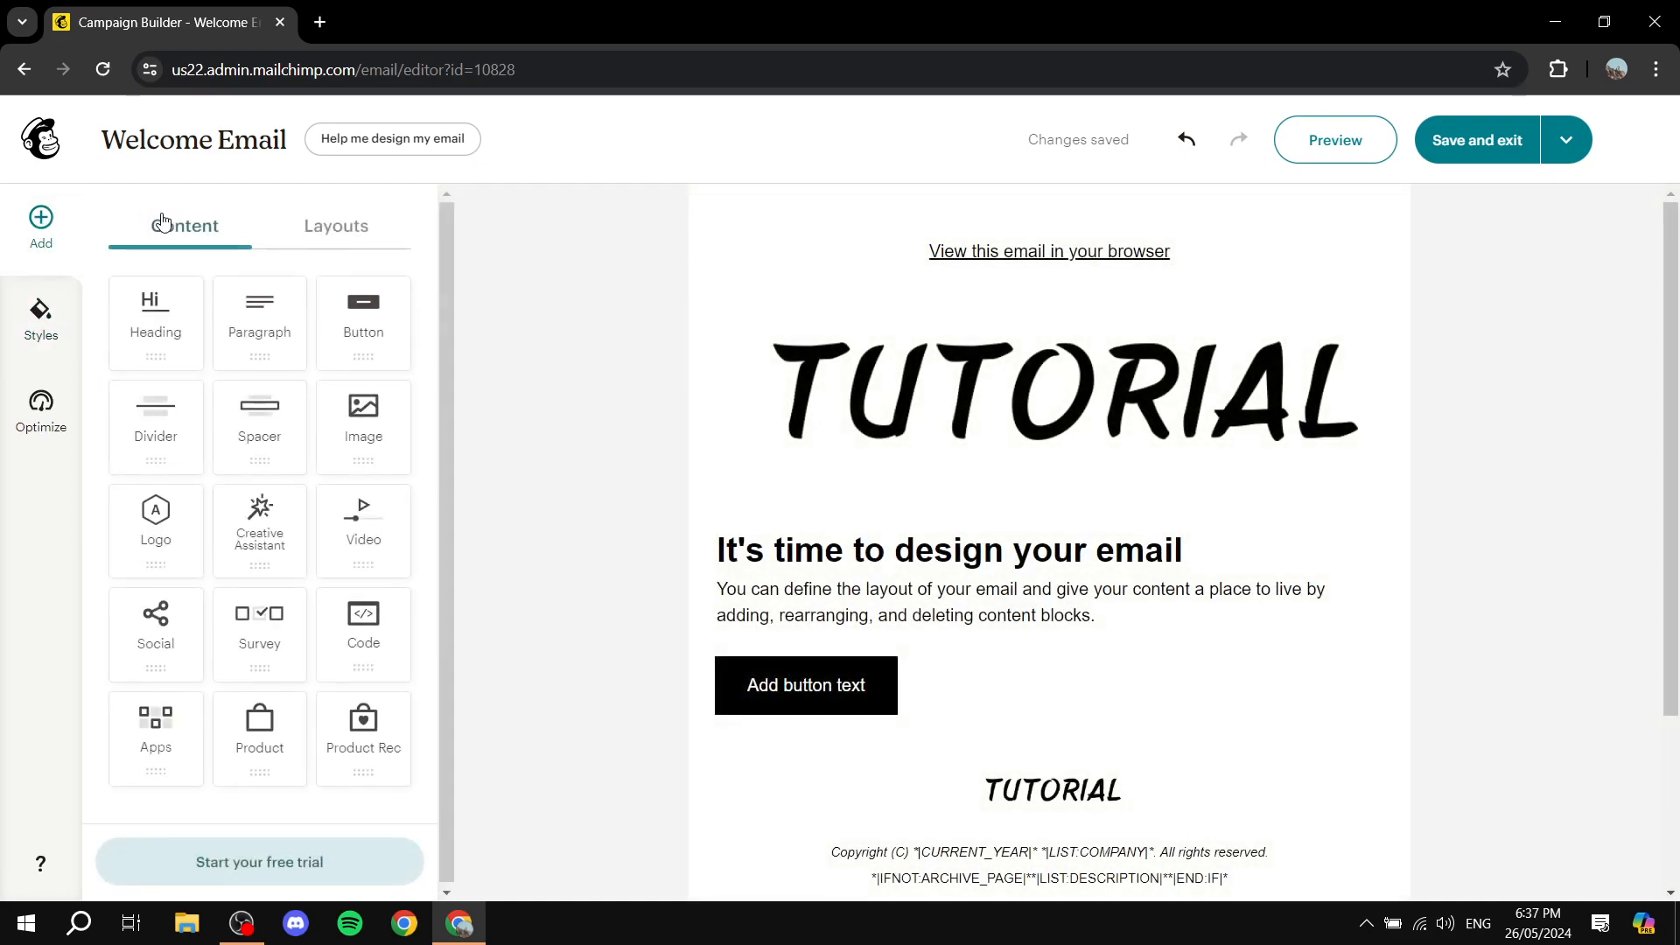
Set the height of the spacer above the header logo to 45 px
click(928, 297)
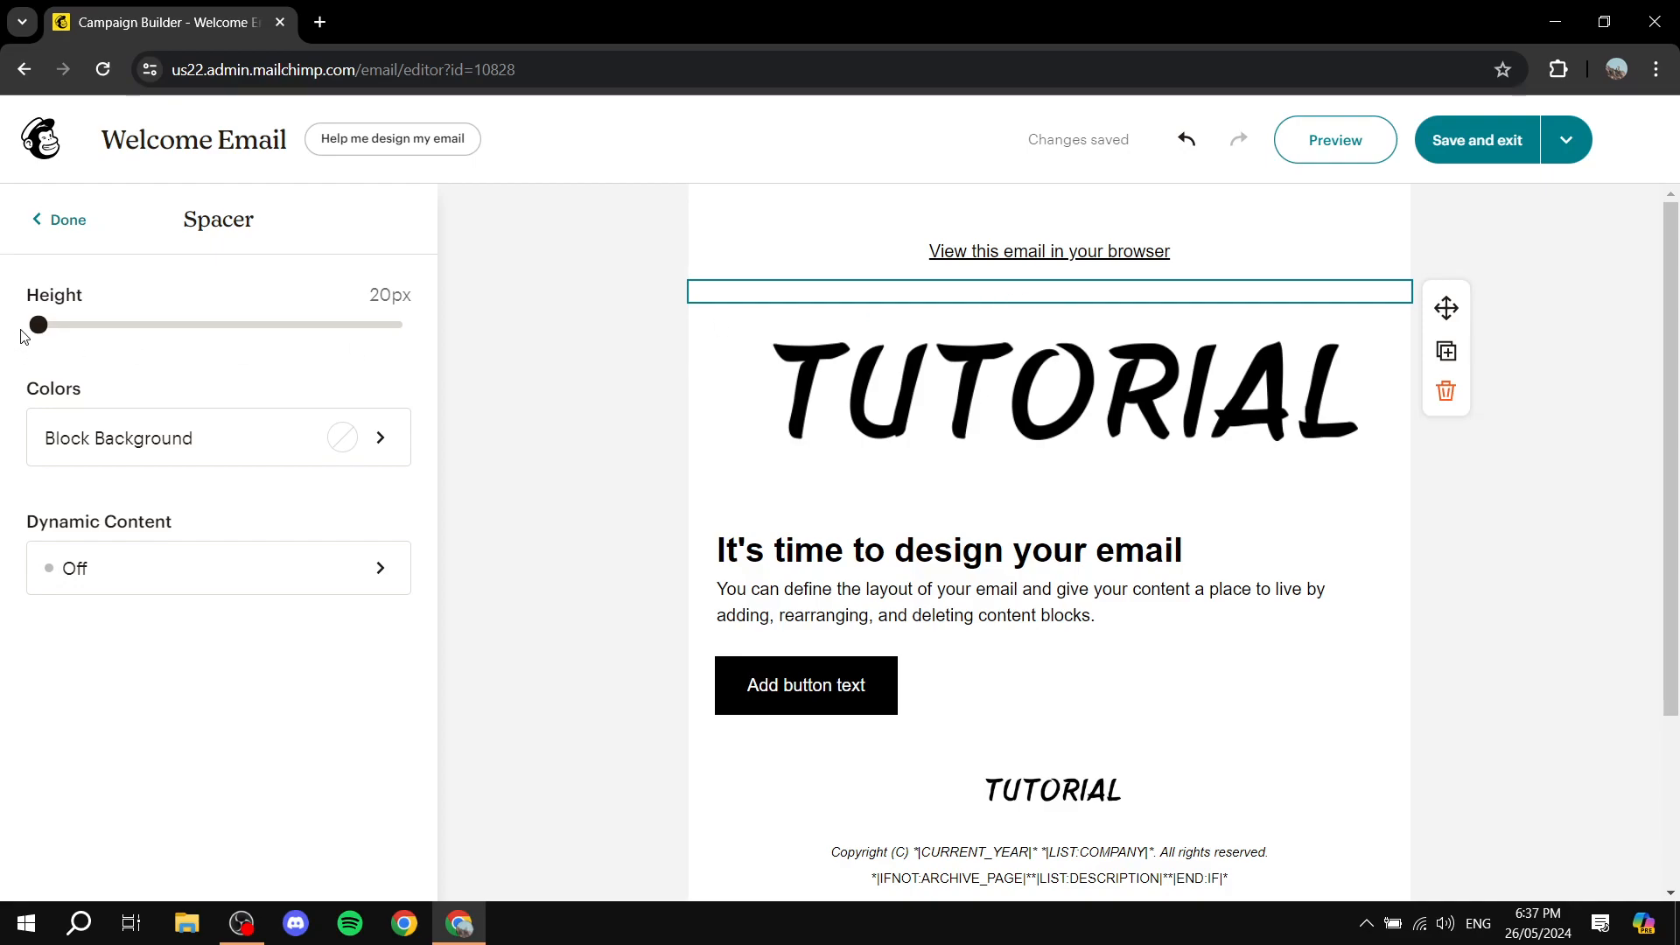
drag(37, 332, 90, 327)
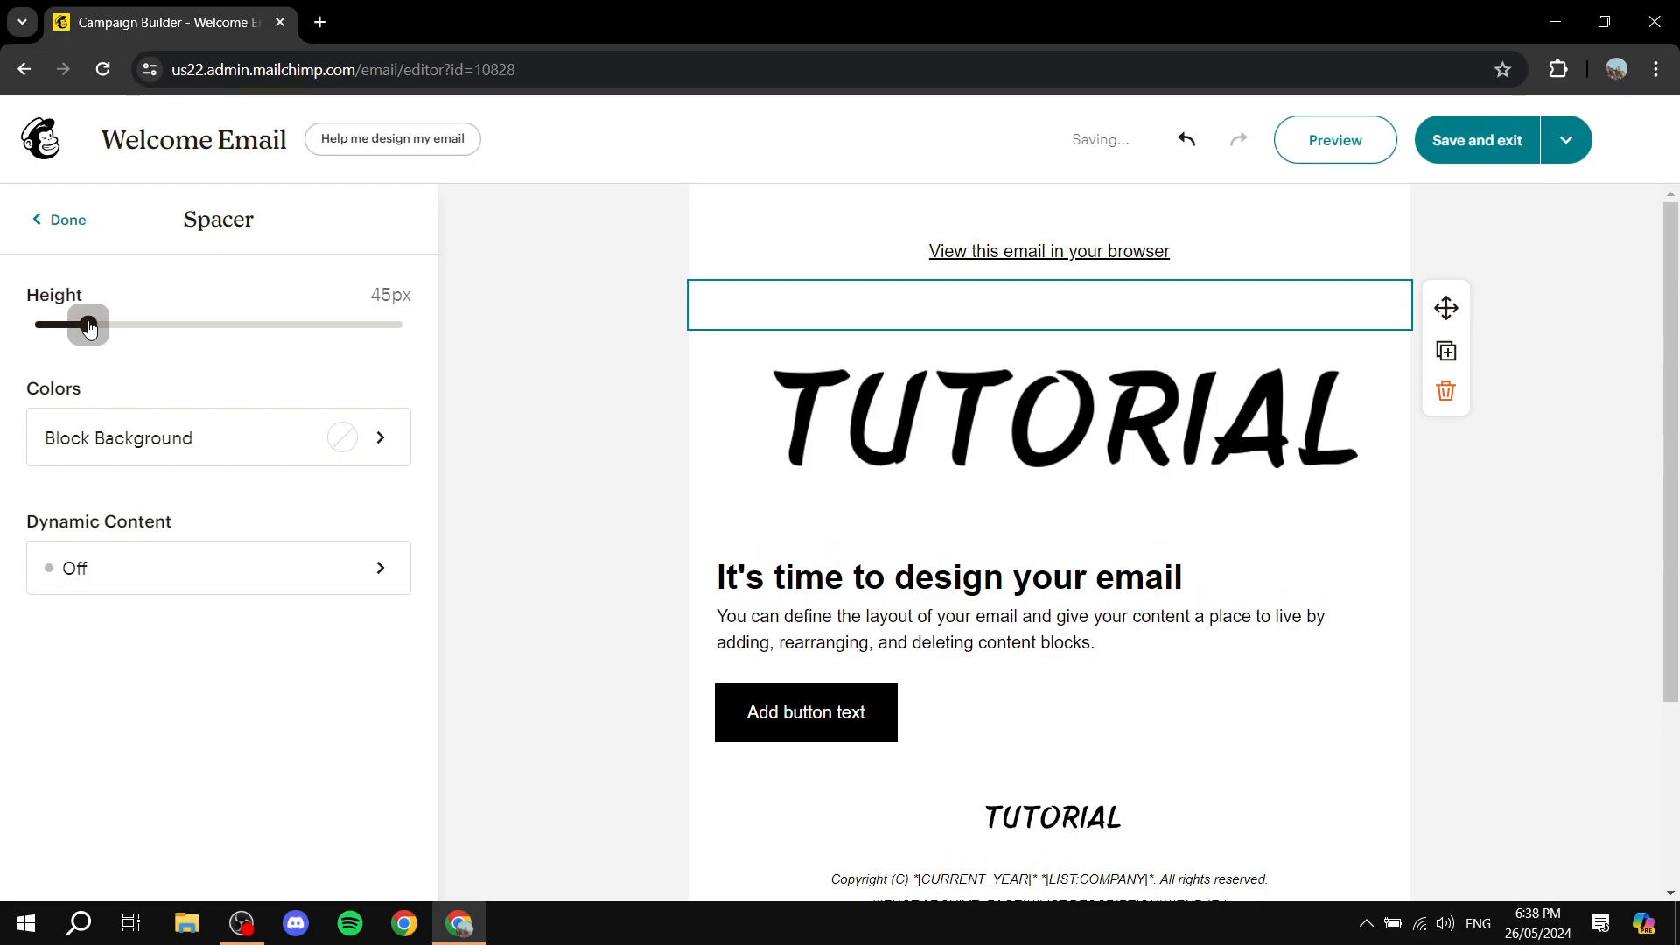
click(584, 449)
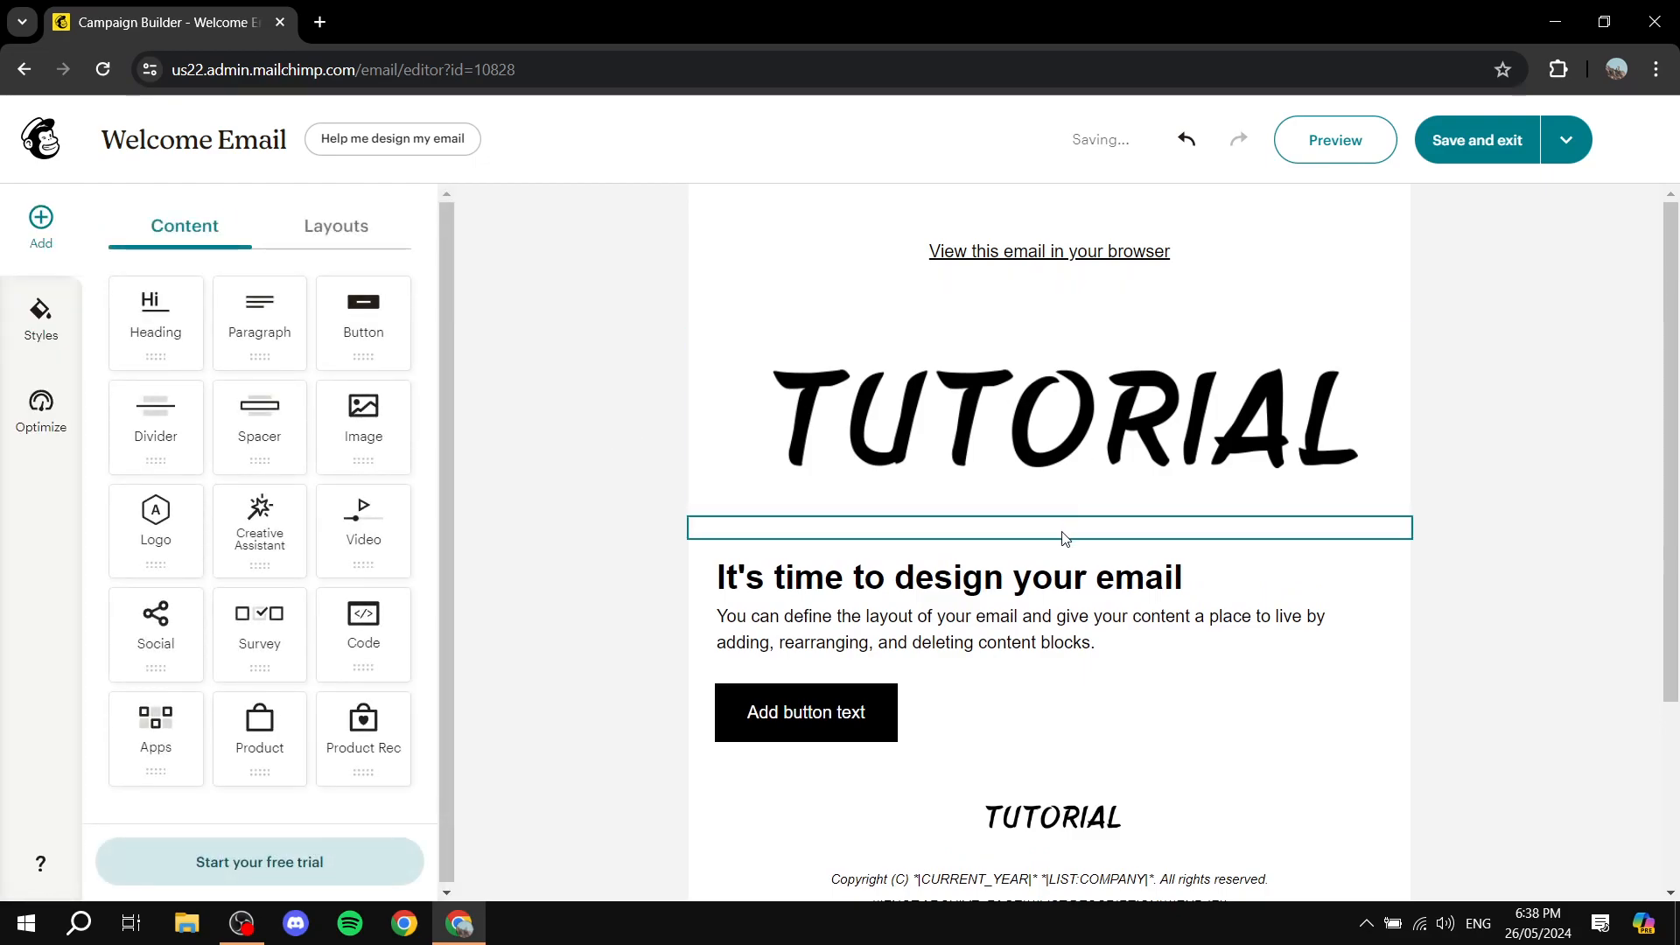
Open the heading text block and review its design and code settings
scroll(1032, 512, down, 1)
click(1192, 467)
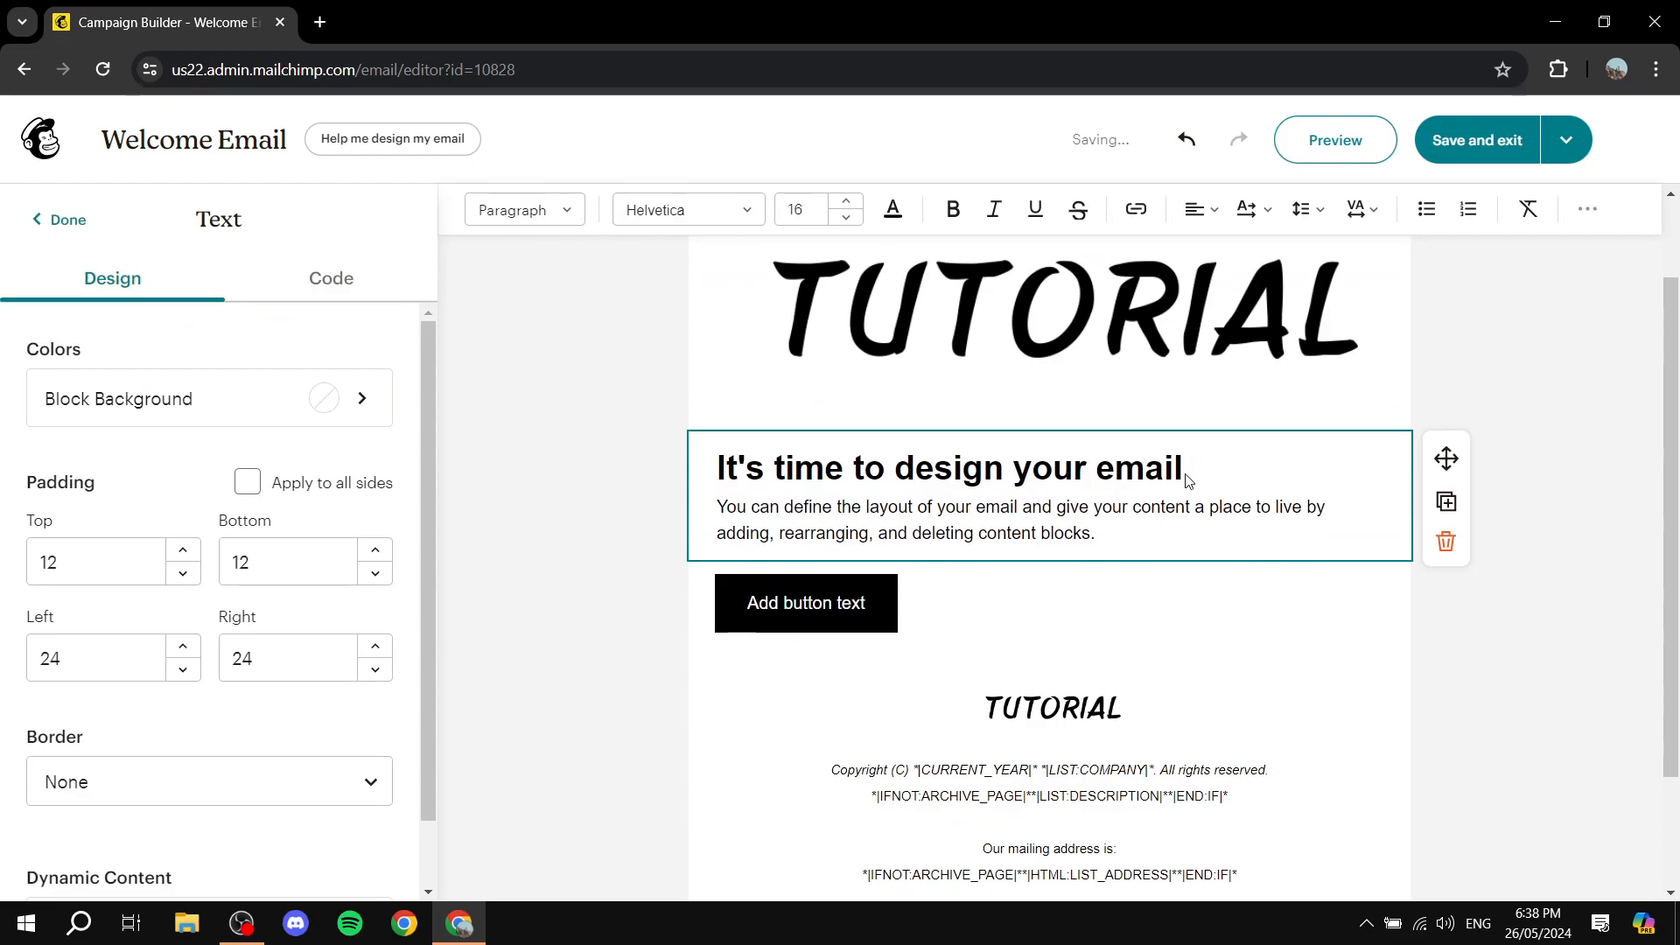
drag(1179, 471, 719, 471)
click(827, 472)
click(1477, 461)
double_click(1168, 473)
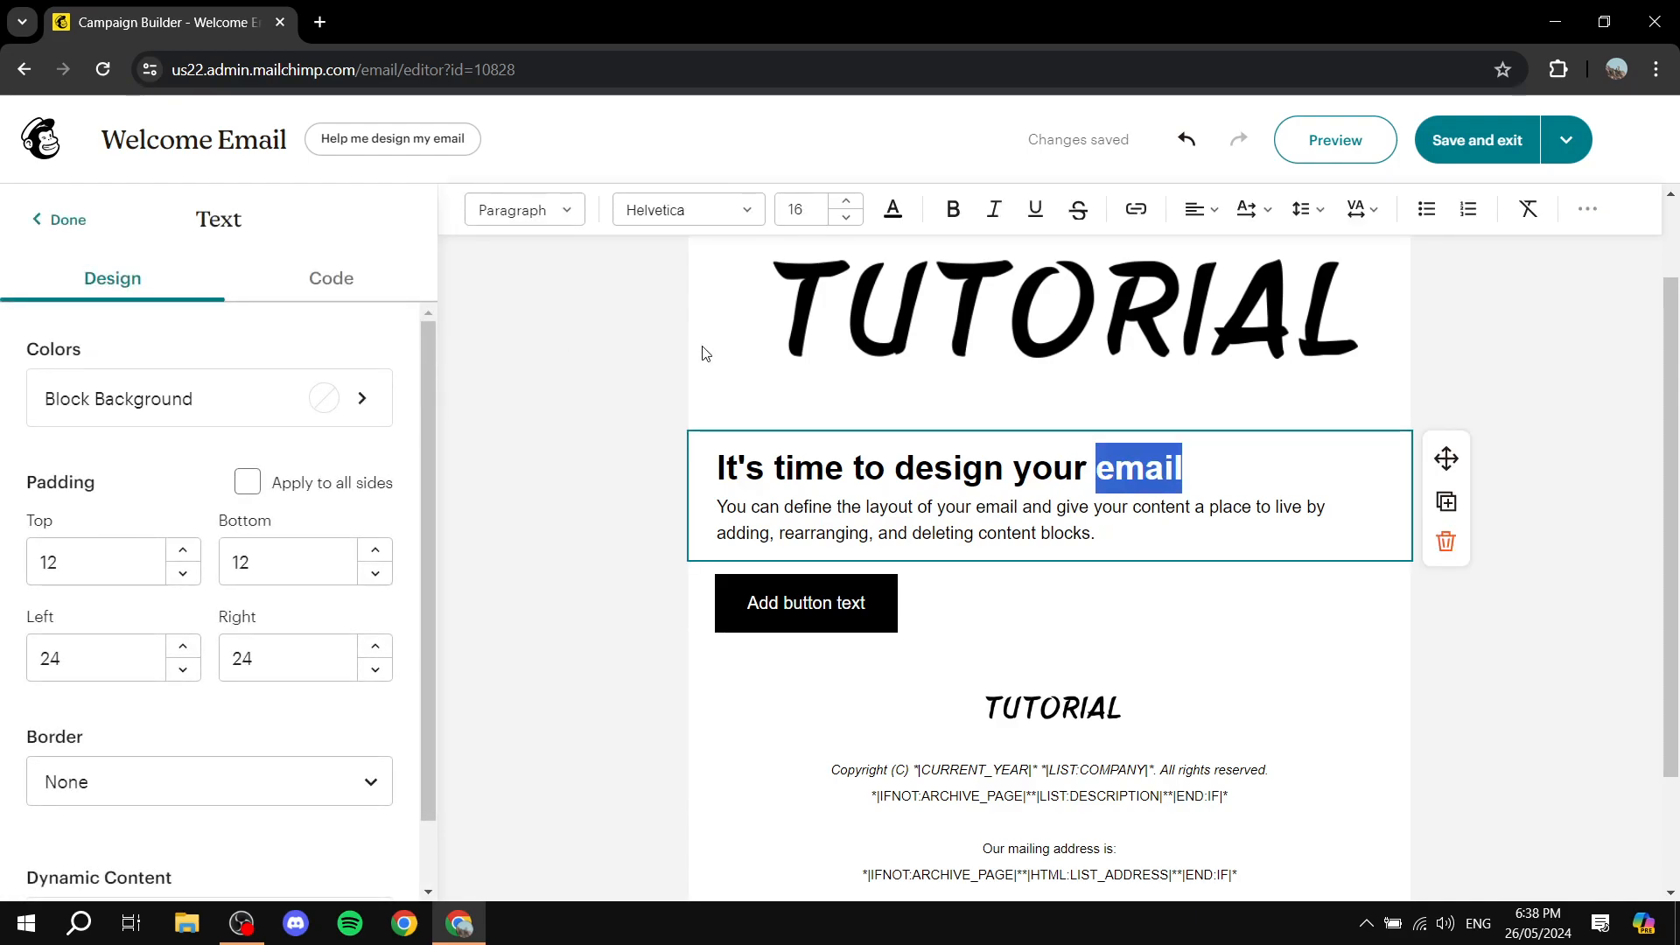
click(878, 525)
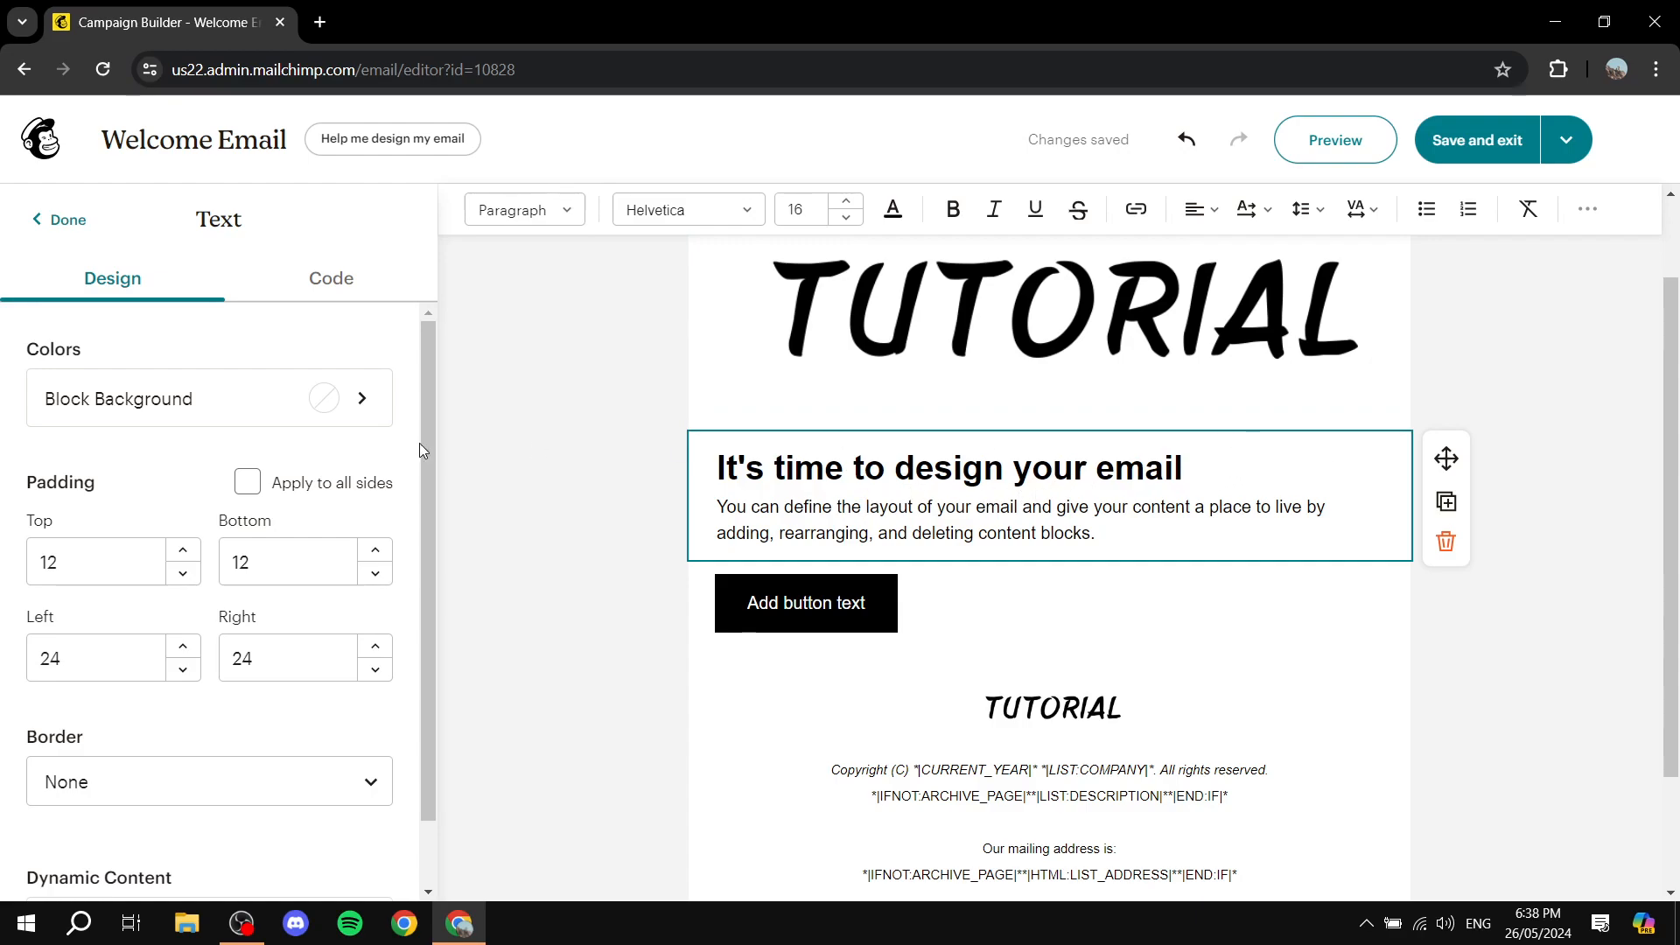
scroll(257, 488, down, 2)
scroll(256, 490, up, 2)
click(322, 282)
click(140, 278)
Replace the heading text with "Welcome to This Email Camp"
click(883, 483)
key(BackSpace)
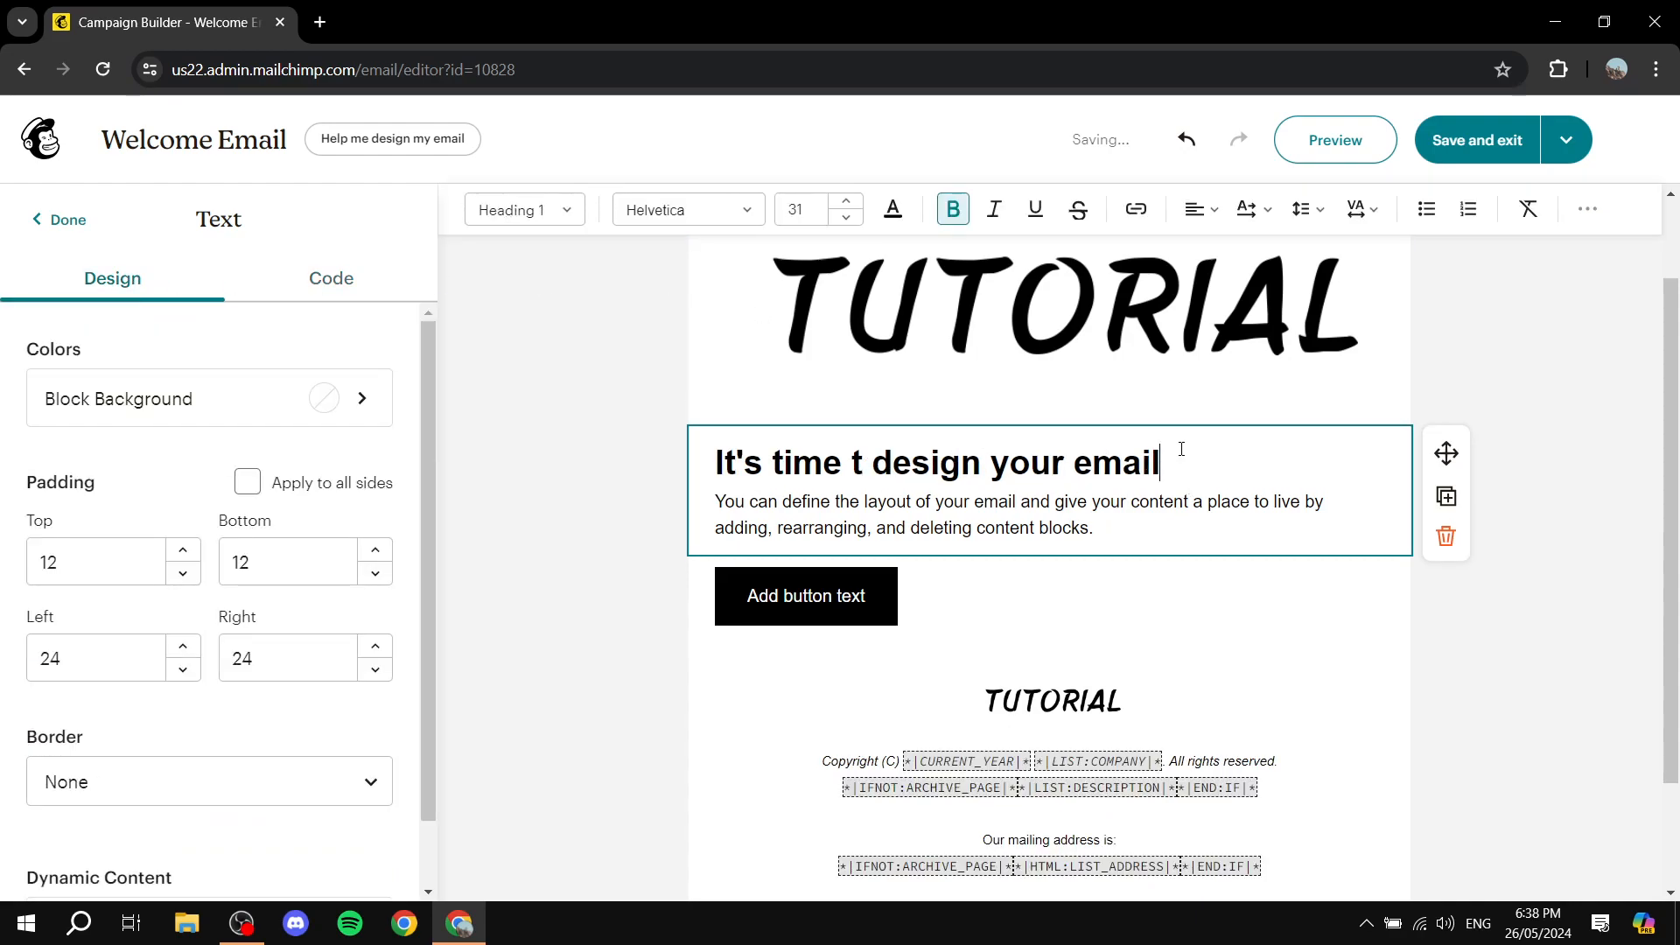
key(BackSpace)
key(BackSpace)
key(BackSpace)
key(BackSpace)
key(BackSpace)
key(BackSpace)
key(BackSpace)
key(BackSpace)
key(BackSpace)
key(BackSpace)
key(BackSpace)
key(BackSpace)
key(BackSpace)
key(BackSpace)
key(BackSpace)
key(BackSpace)
key(BackSpace)
key(BackSpace)
key(BackSpace)
key(BackSpace)
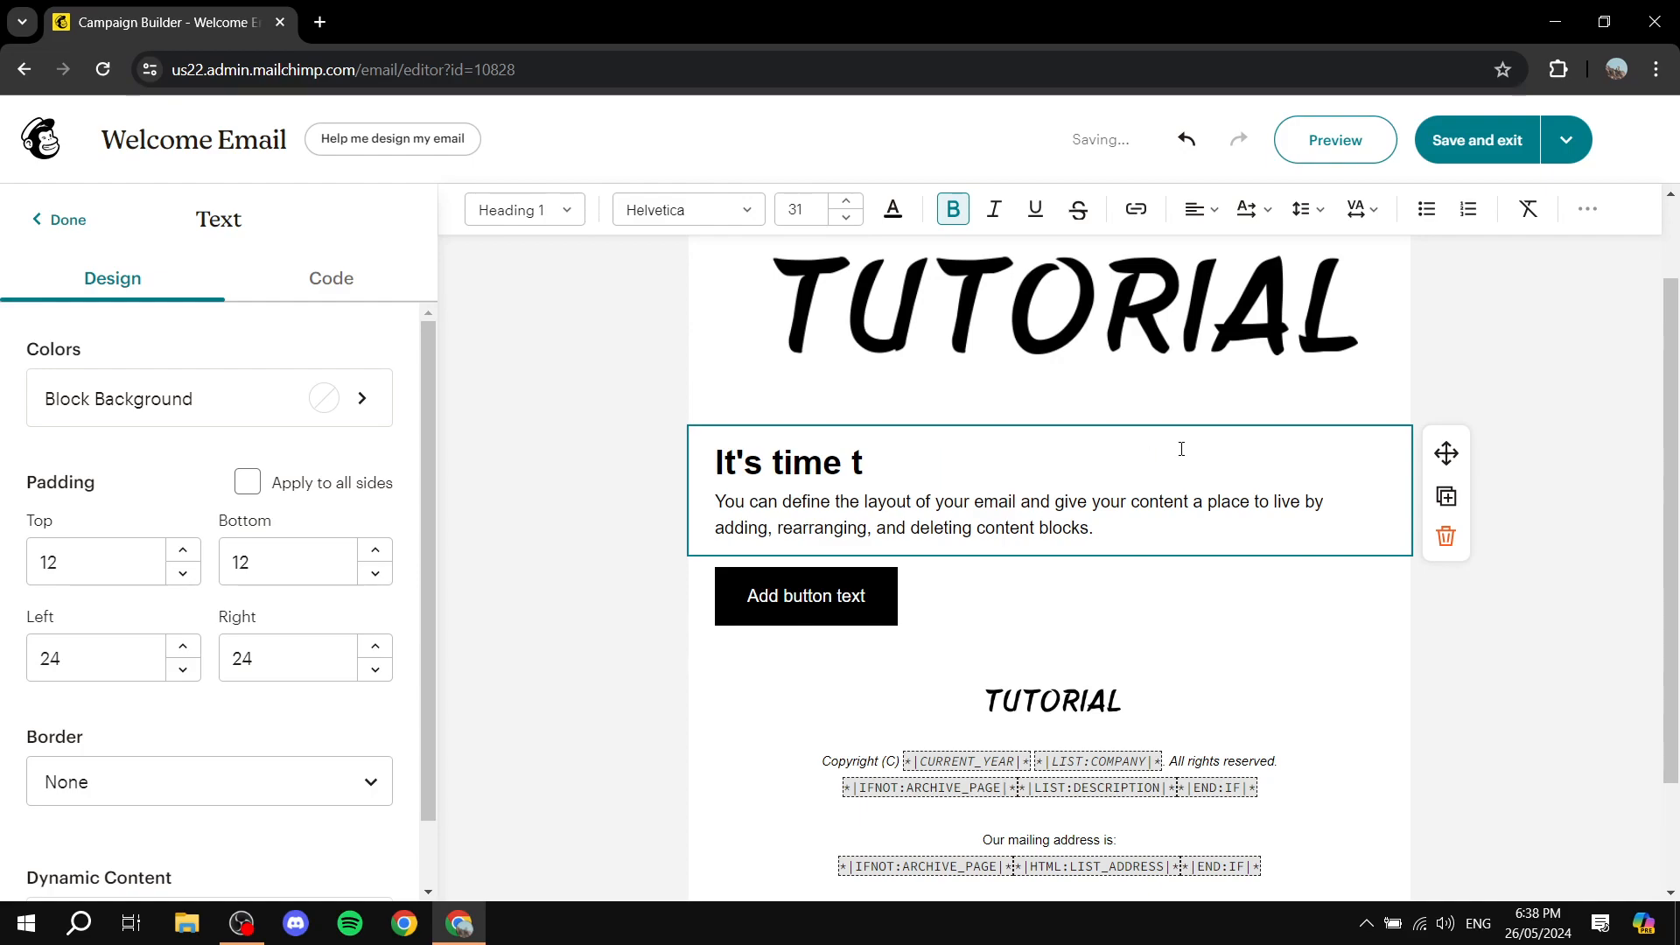
key(BackSpace)
key(BackSpace)
key(BackSpace)
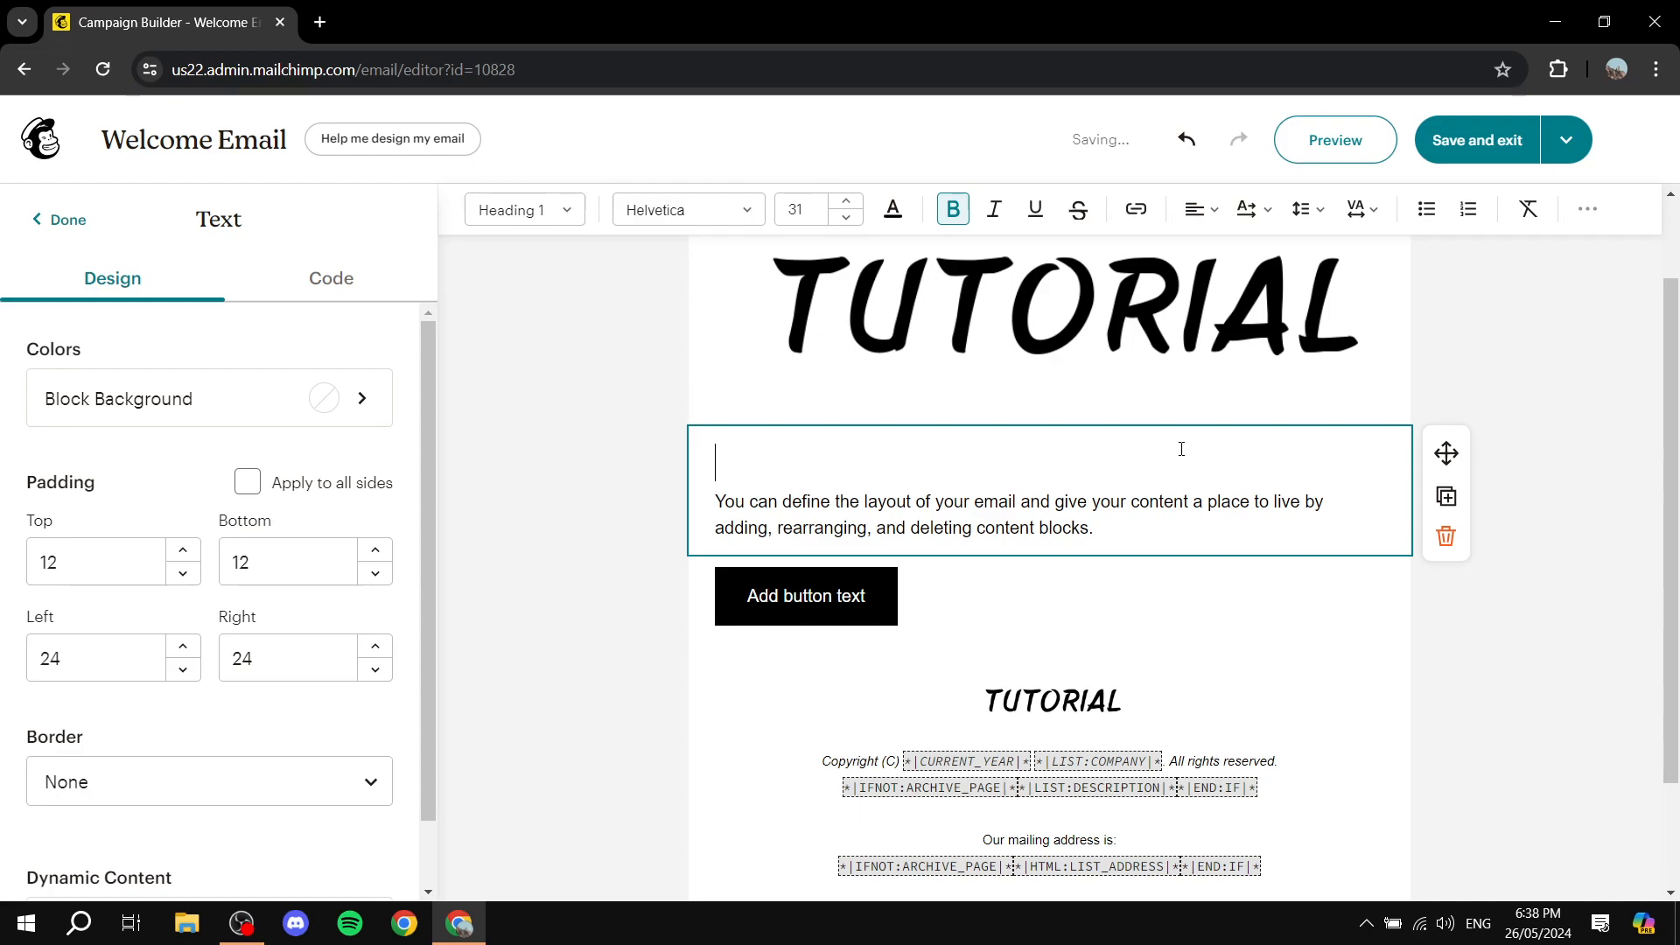
text(Welcome to)
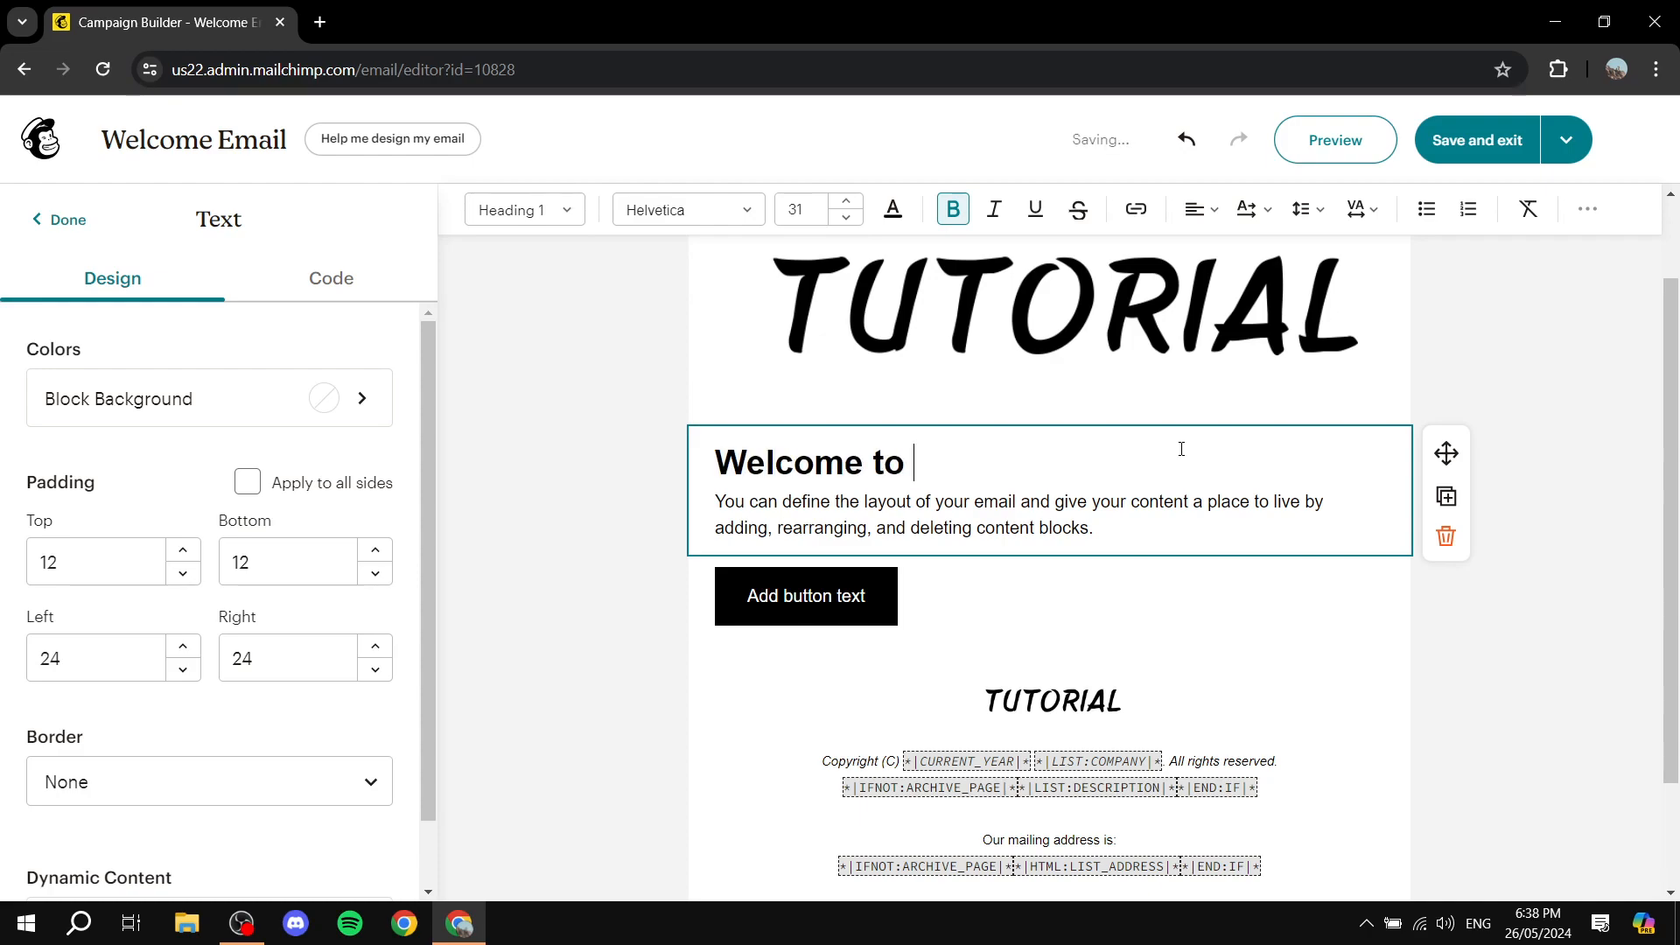
text( This Email Camo)
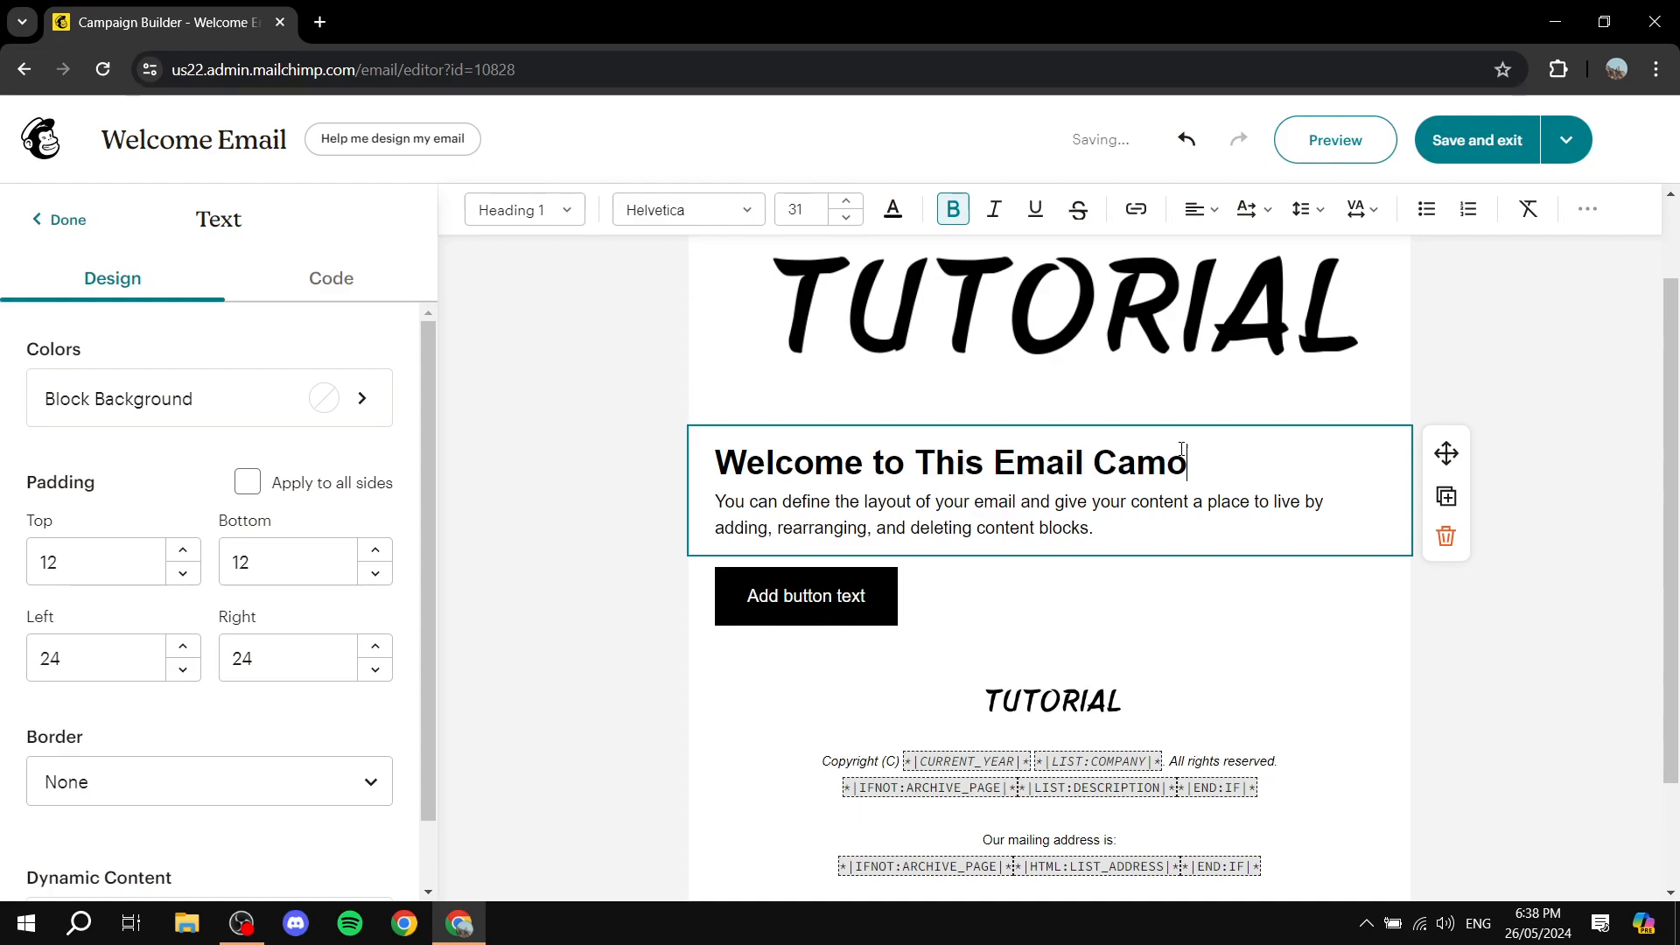
key(BackSpace)
text(p)
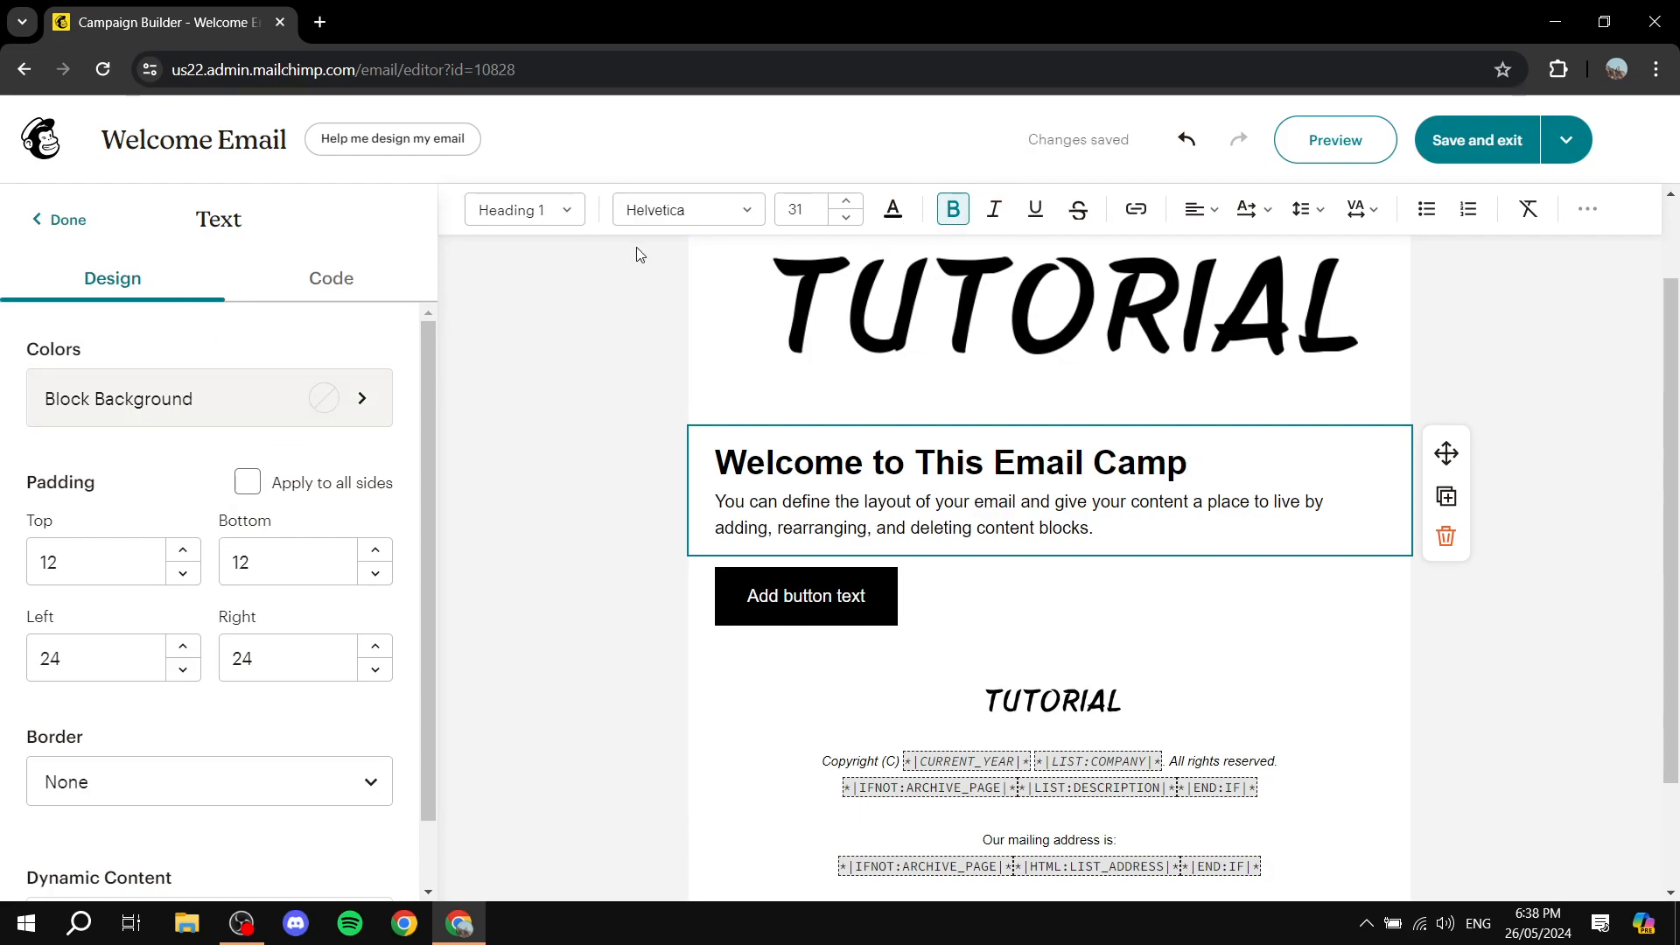
Change the text color of the whole "Welcome to This Email Camp" heading to dark red
click(899, 211)
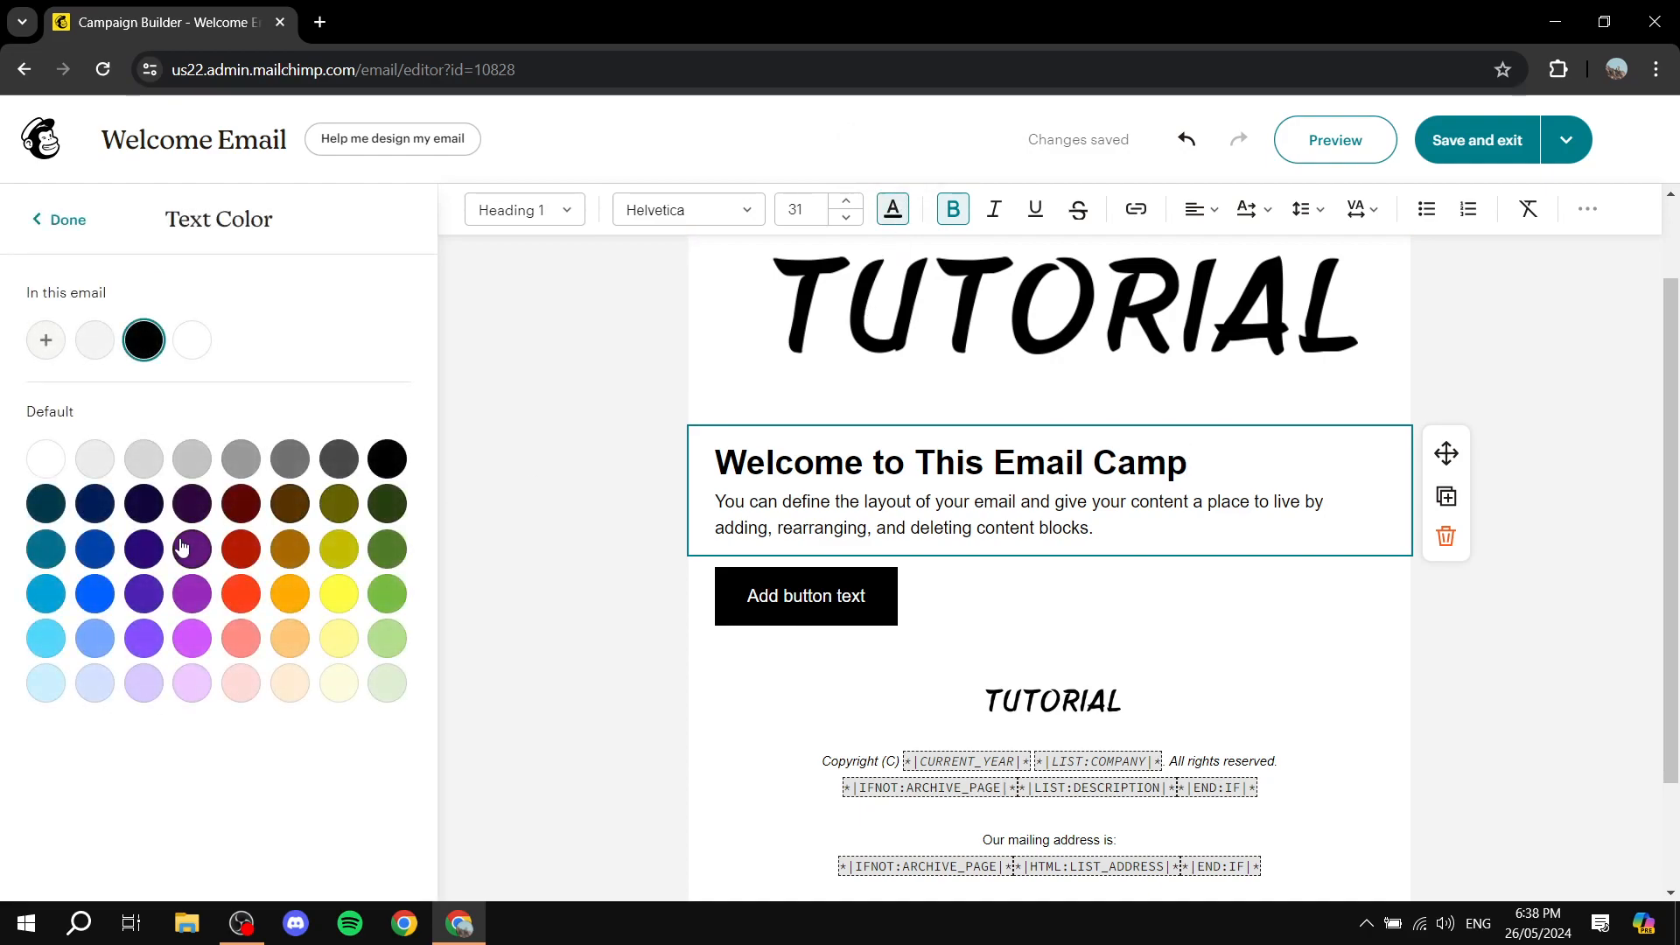
click(235, 563)
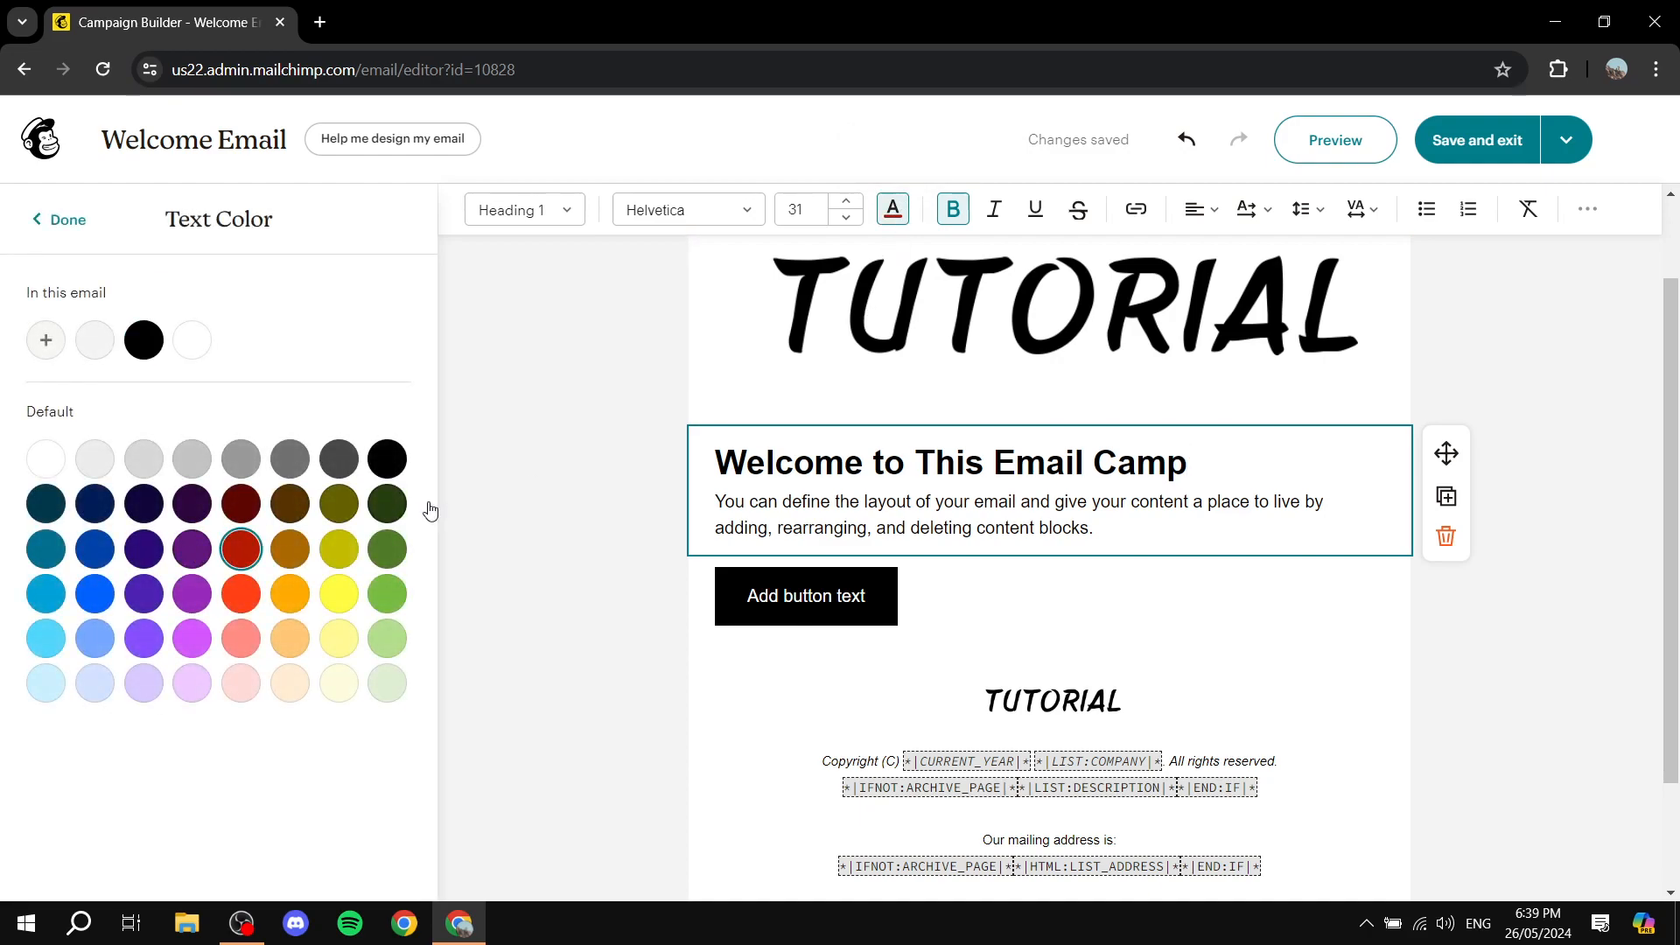
drag(1189, 487, 702, 473)
click(246, 549)
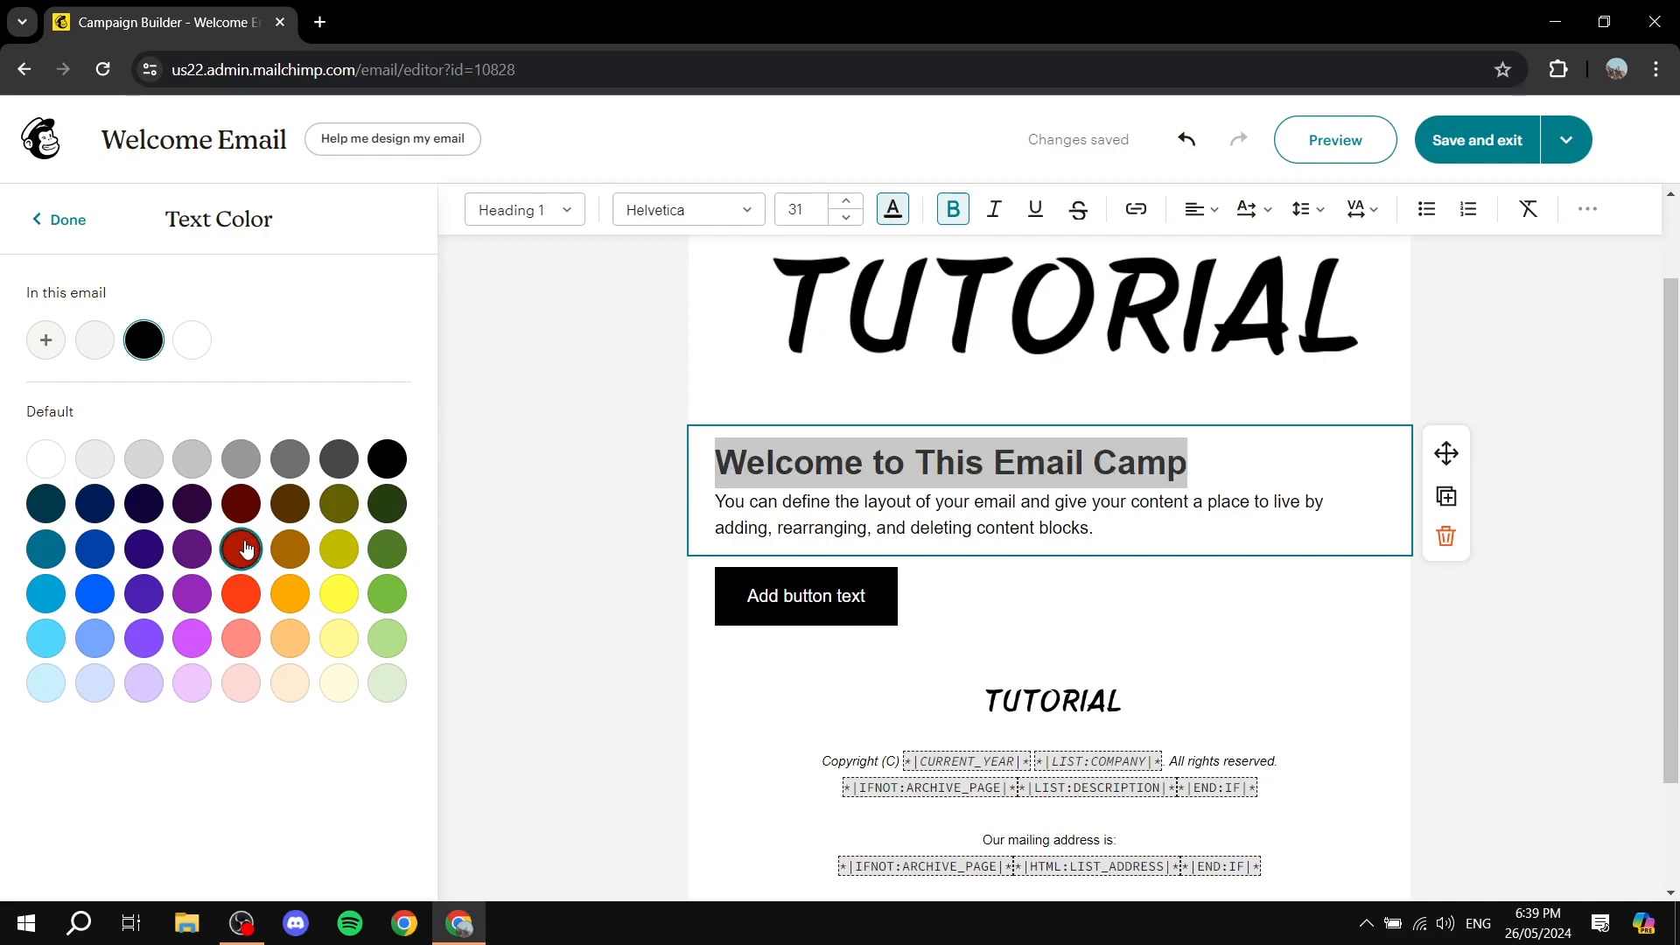
click(561, 475)
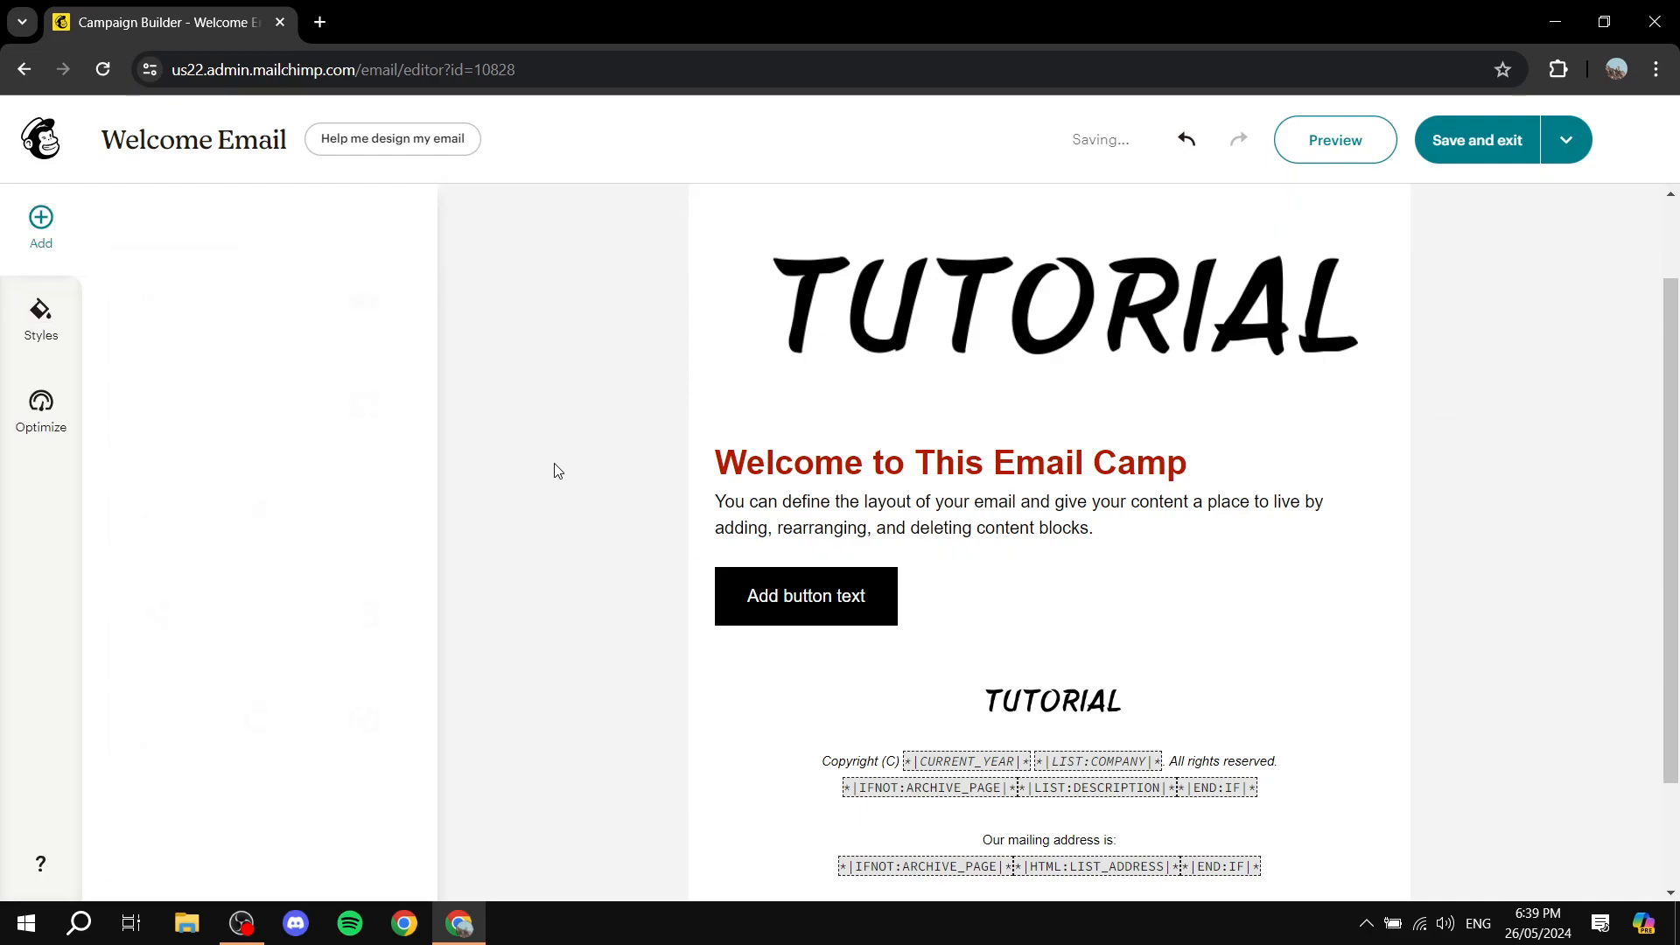
Center-align the red heading, keeping its Heading 1 style
click(1050, 451)
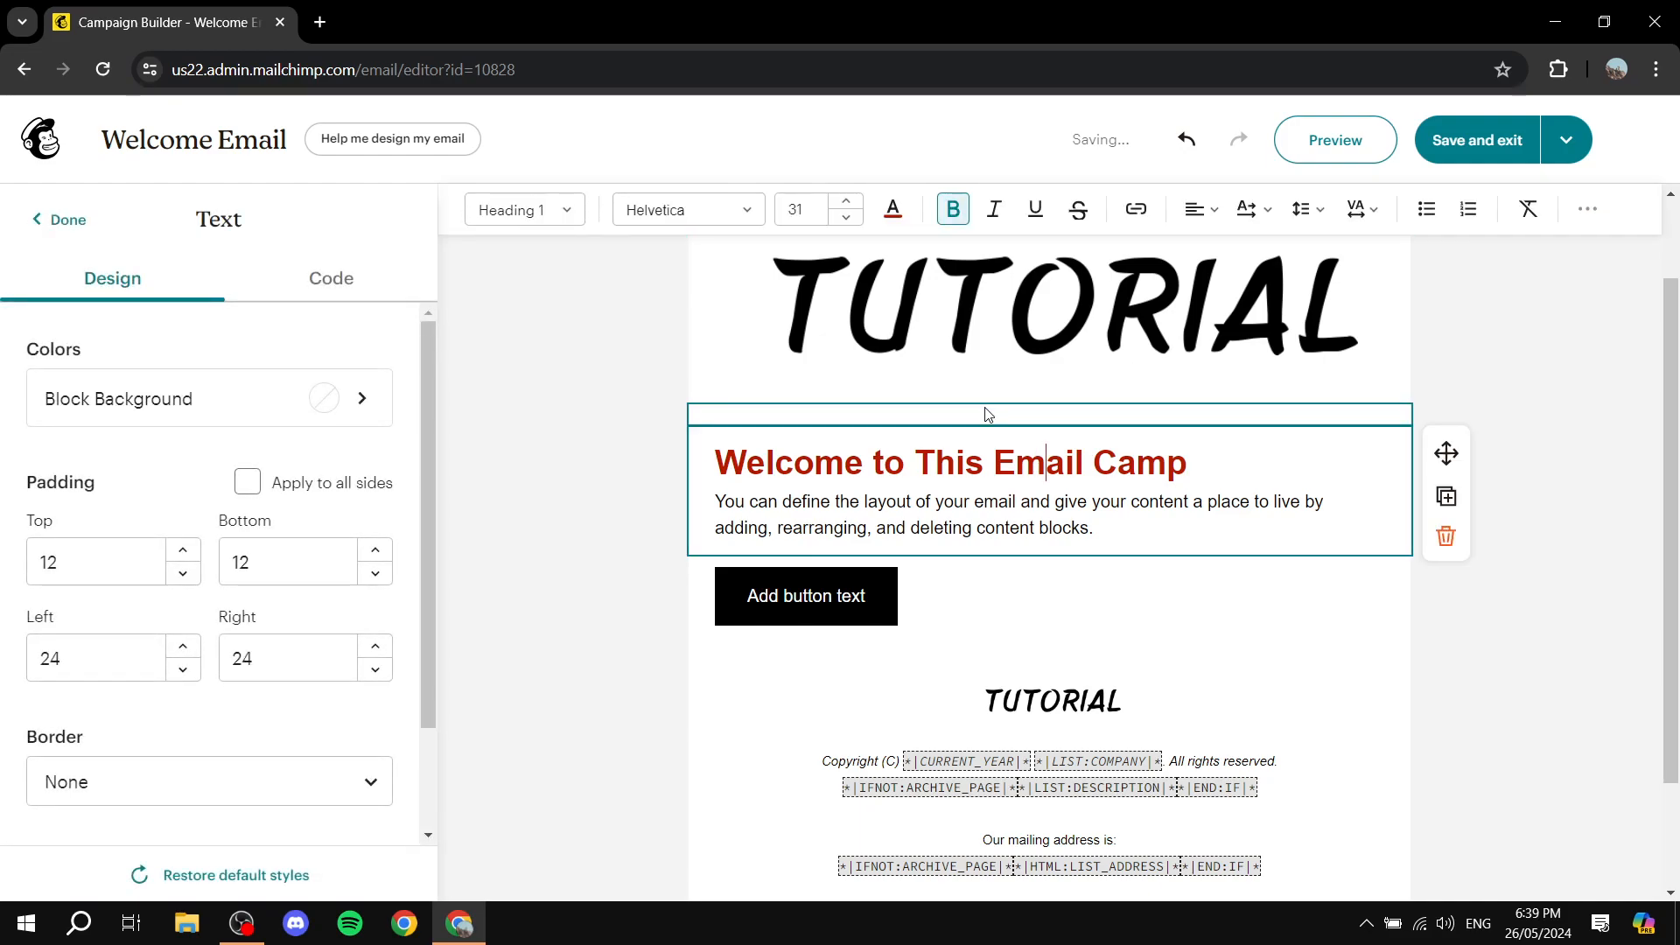
drag(1188, 464, 658, 485)
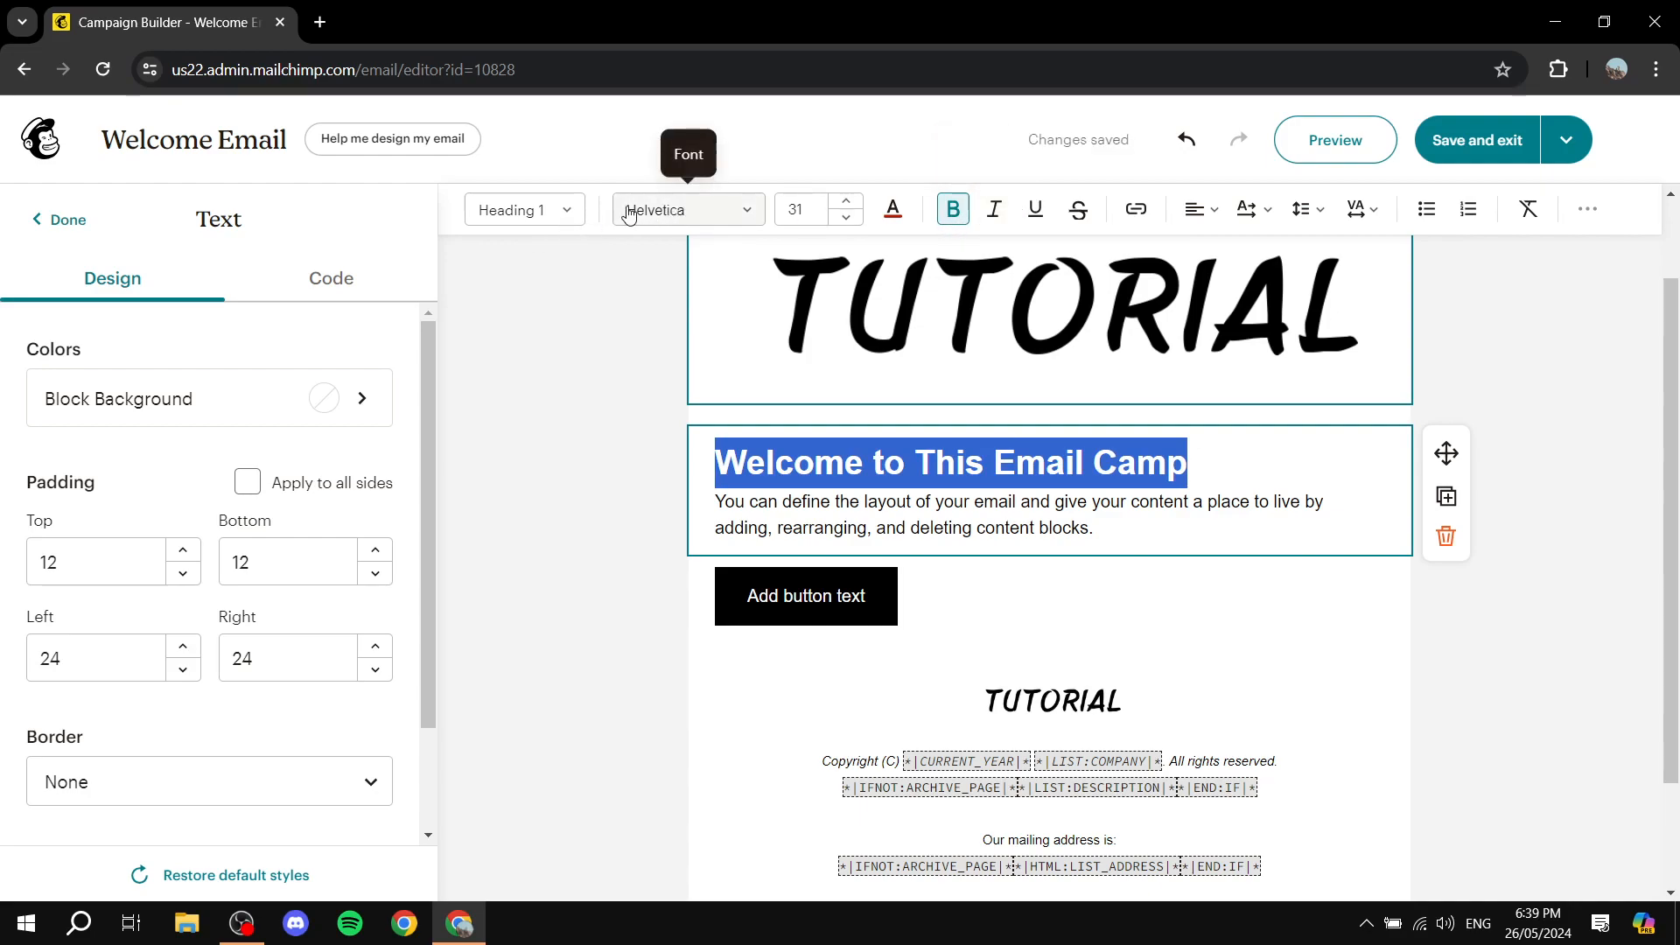
click(553, 219)
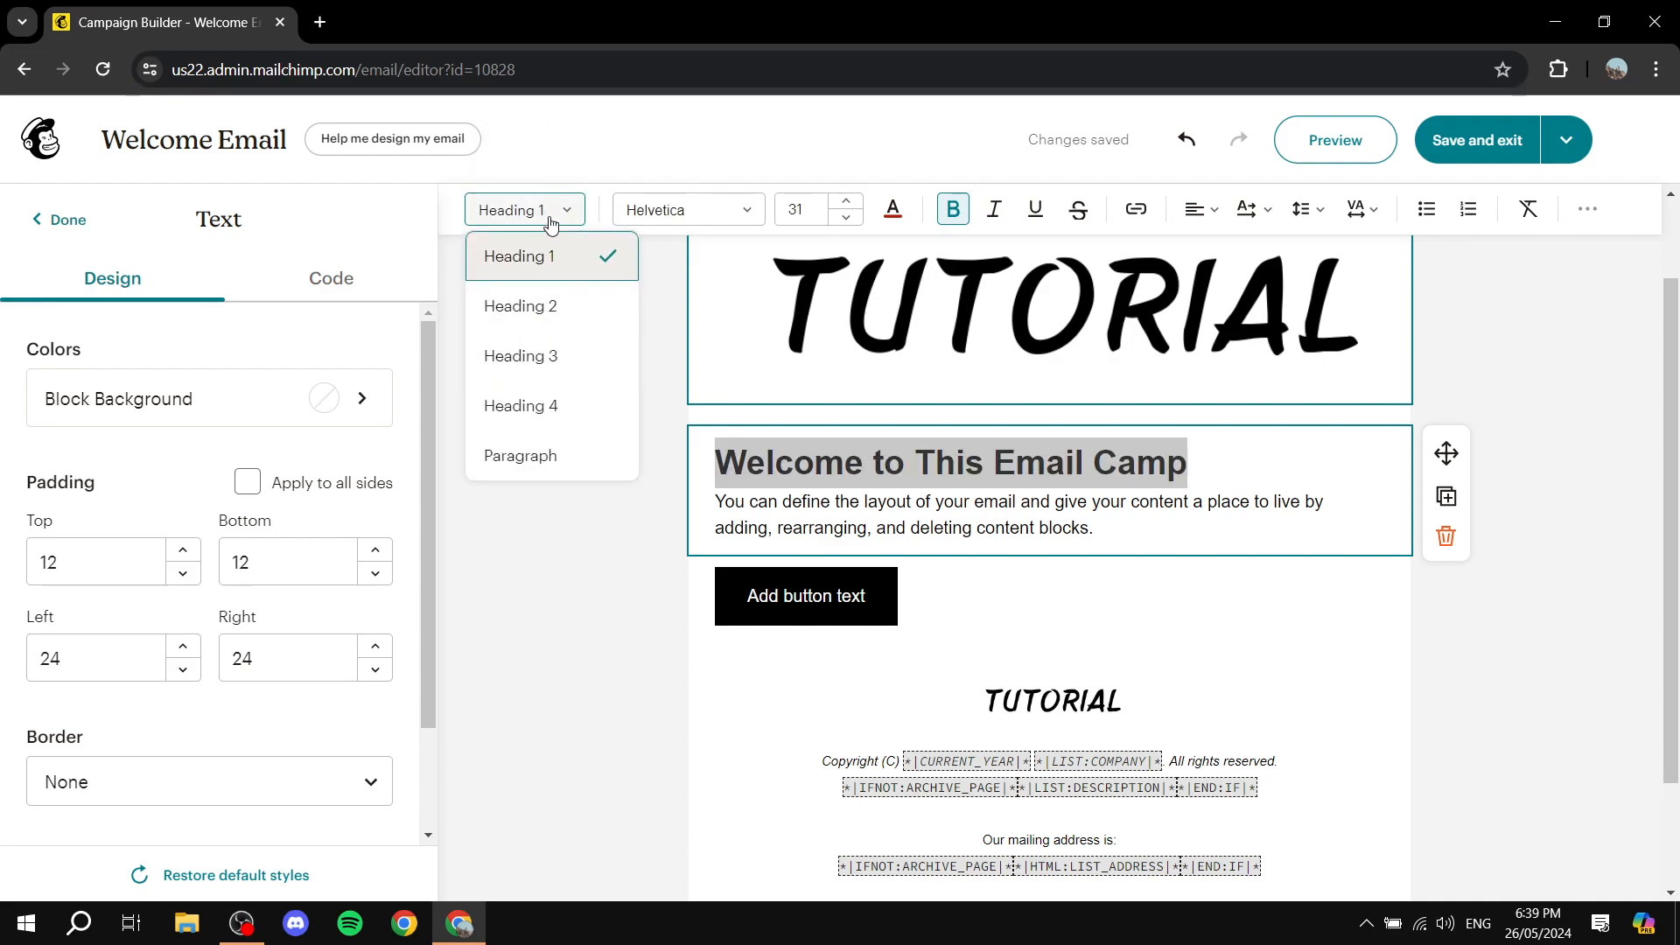
click(552, 220)
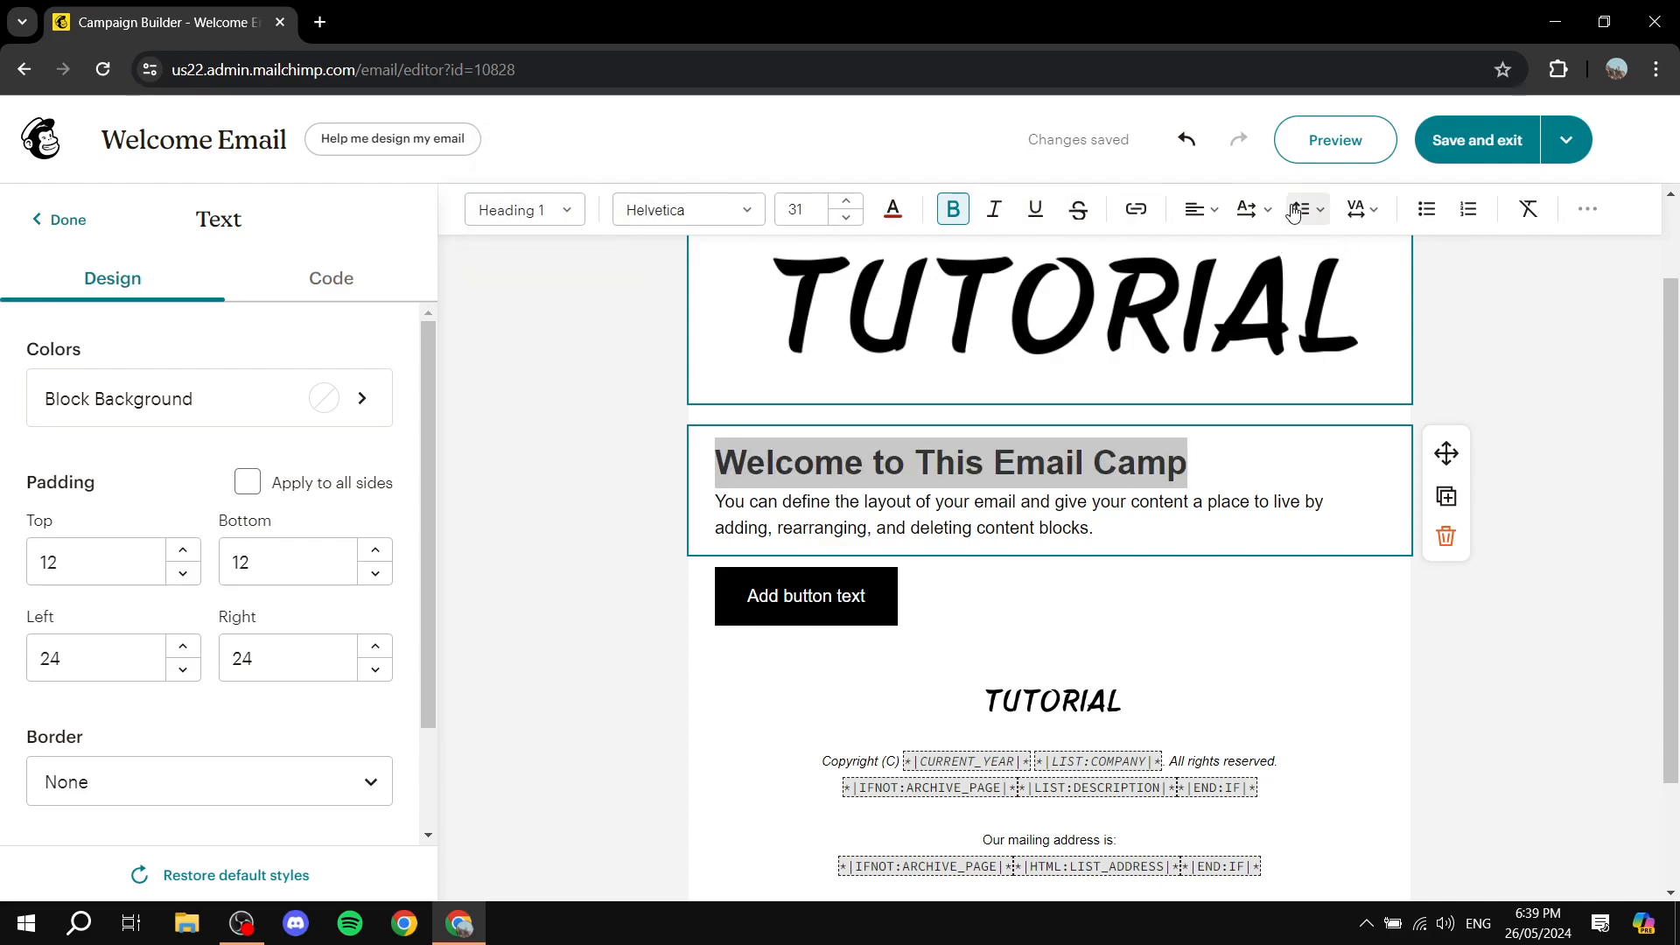
click(1199, 210)
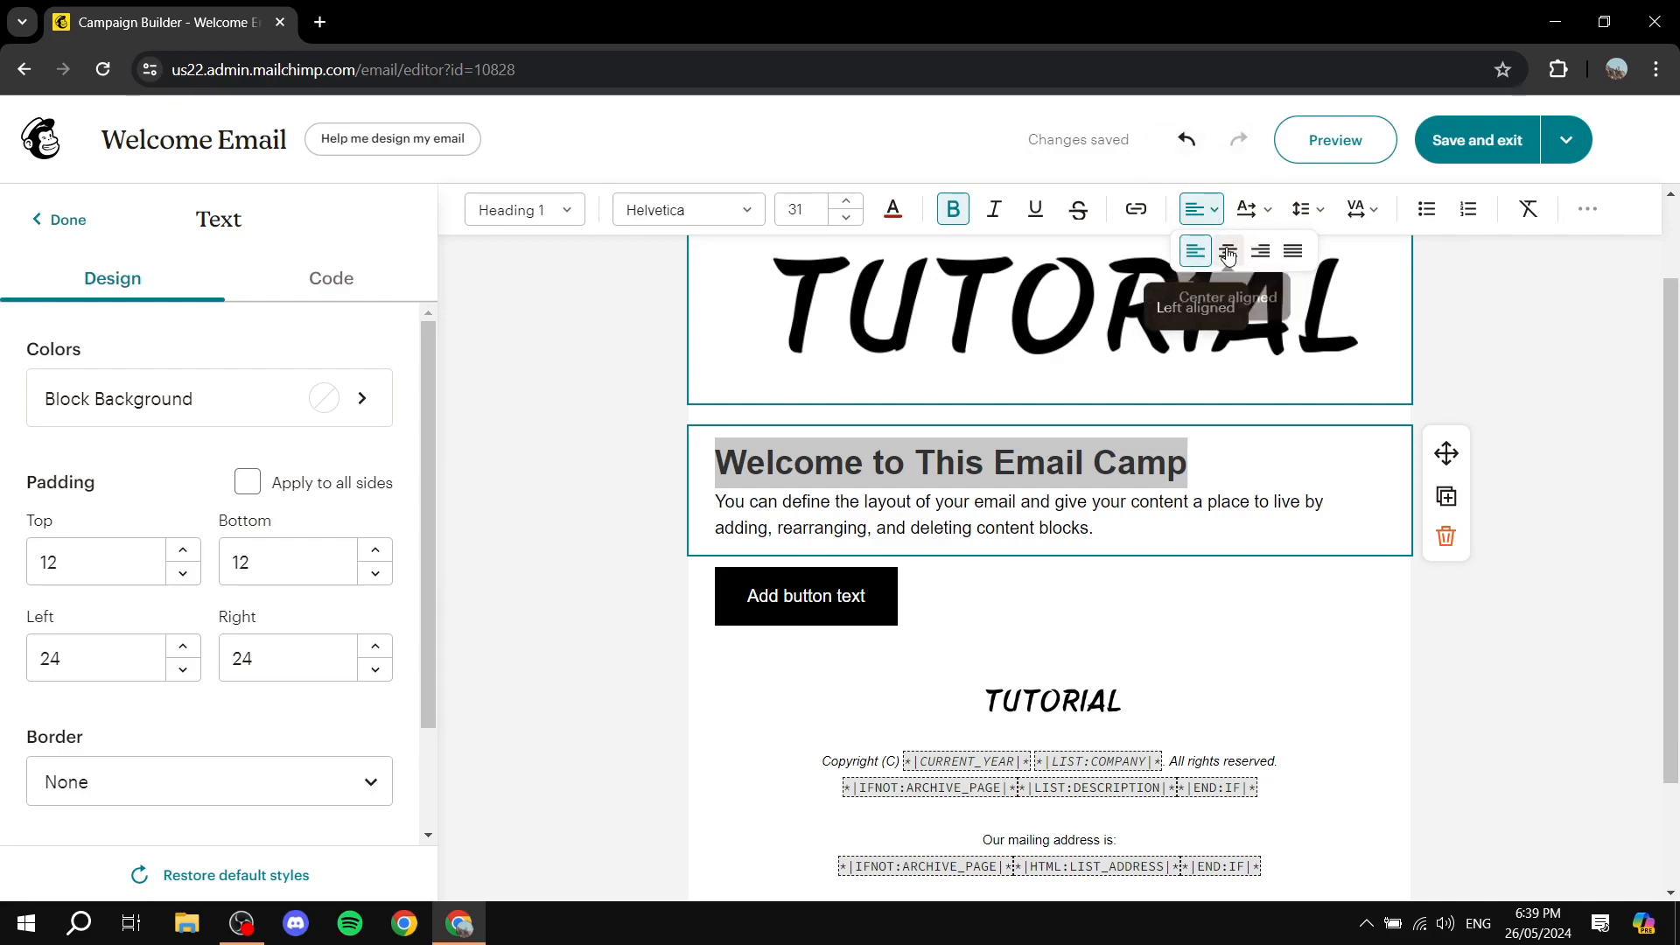
click(1228, 252)
Replace the paragraph under the heading with "ADD MORE FILLER TEXT IN HERE" and center-align it
click(1129, 528)
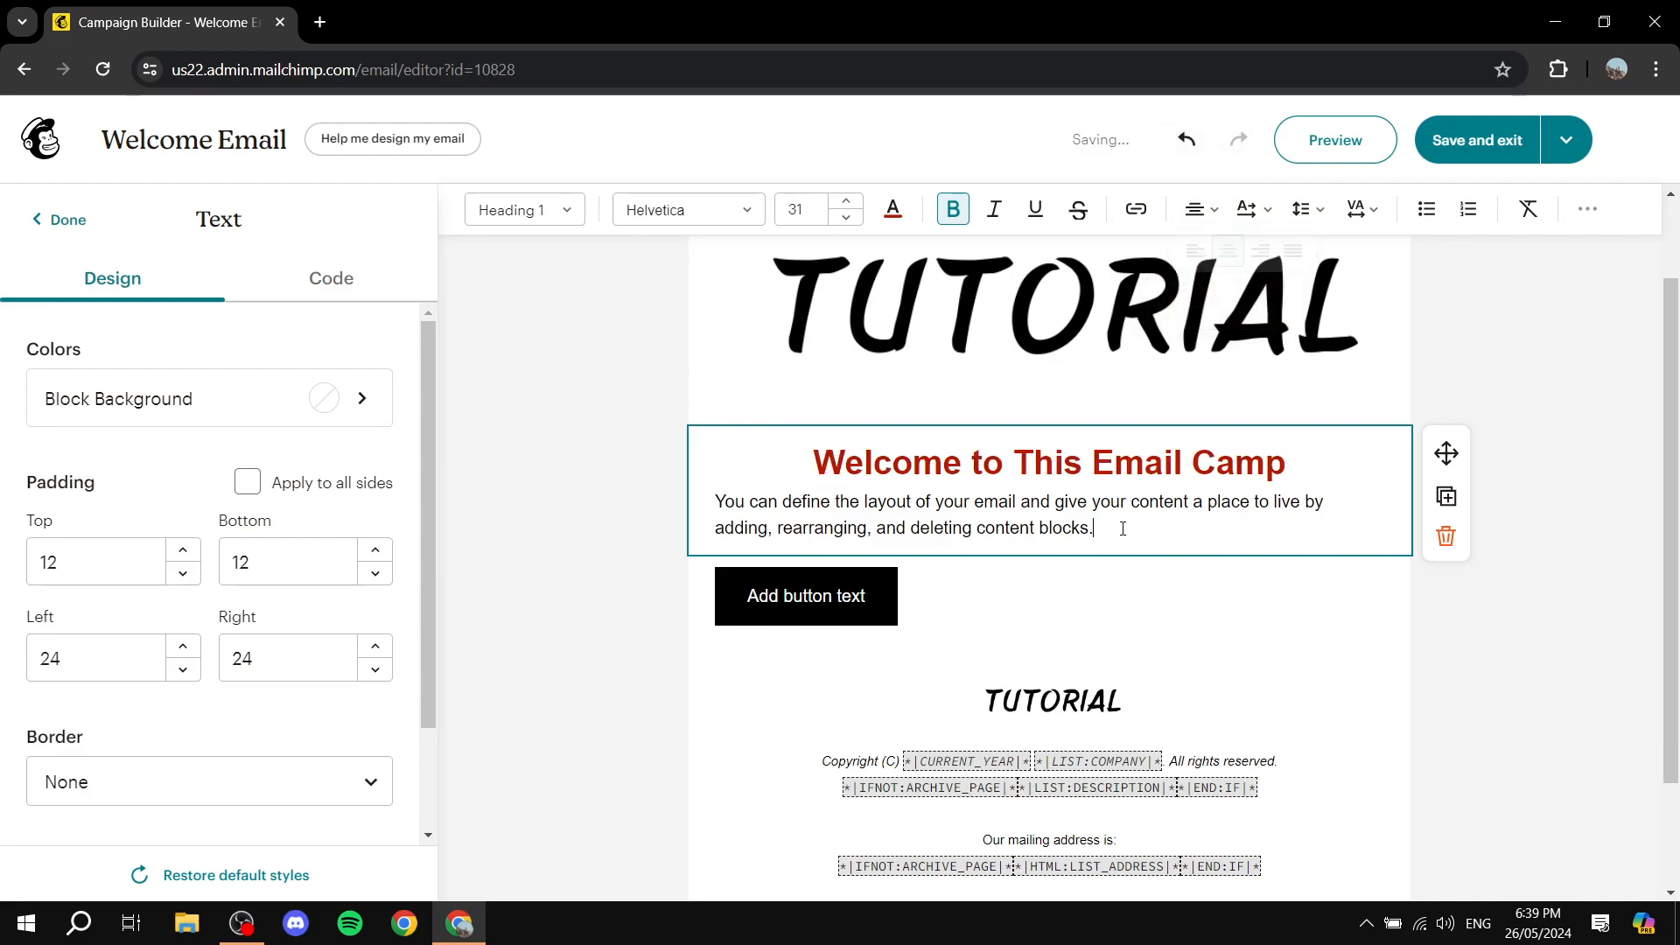
drag(1095, 529, 712, 501)
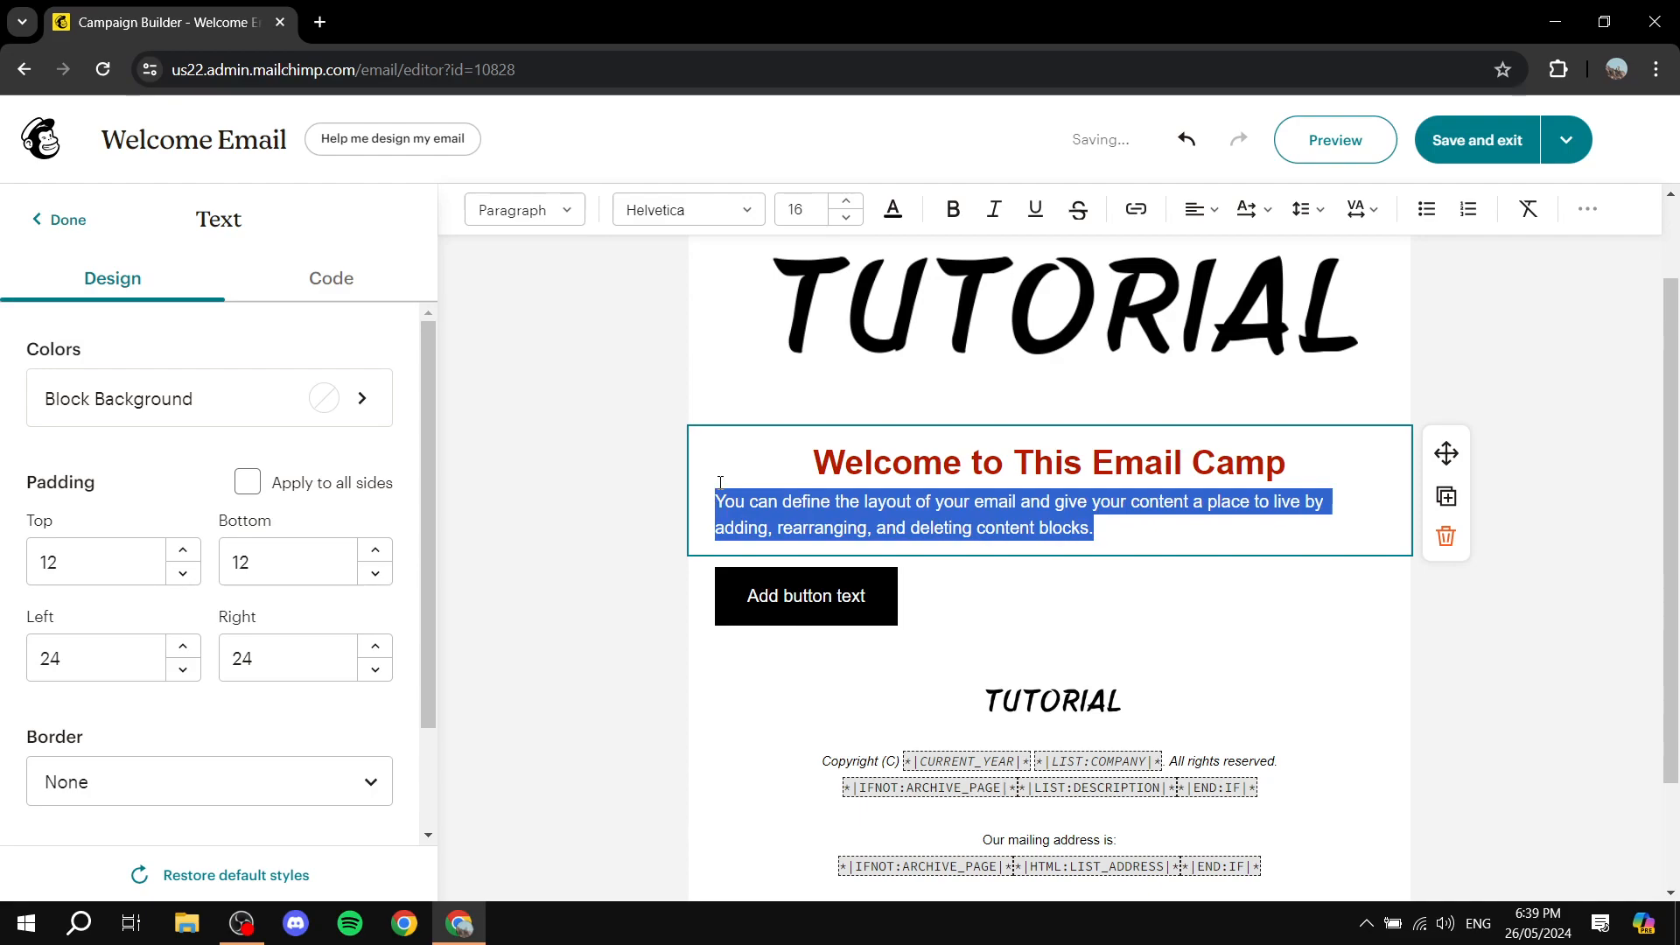
text(ADD MORE FILLER)
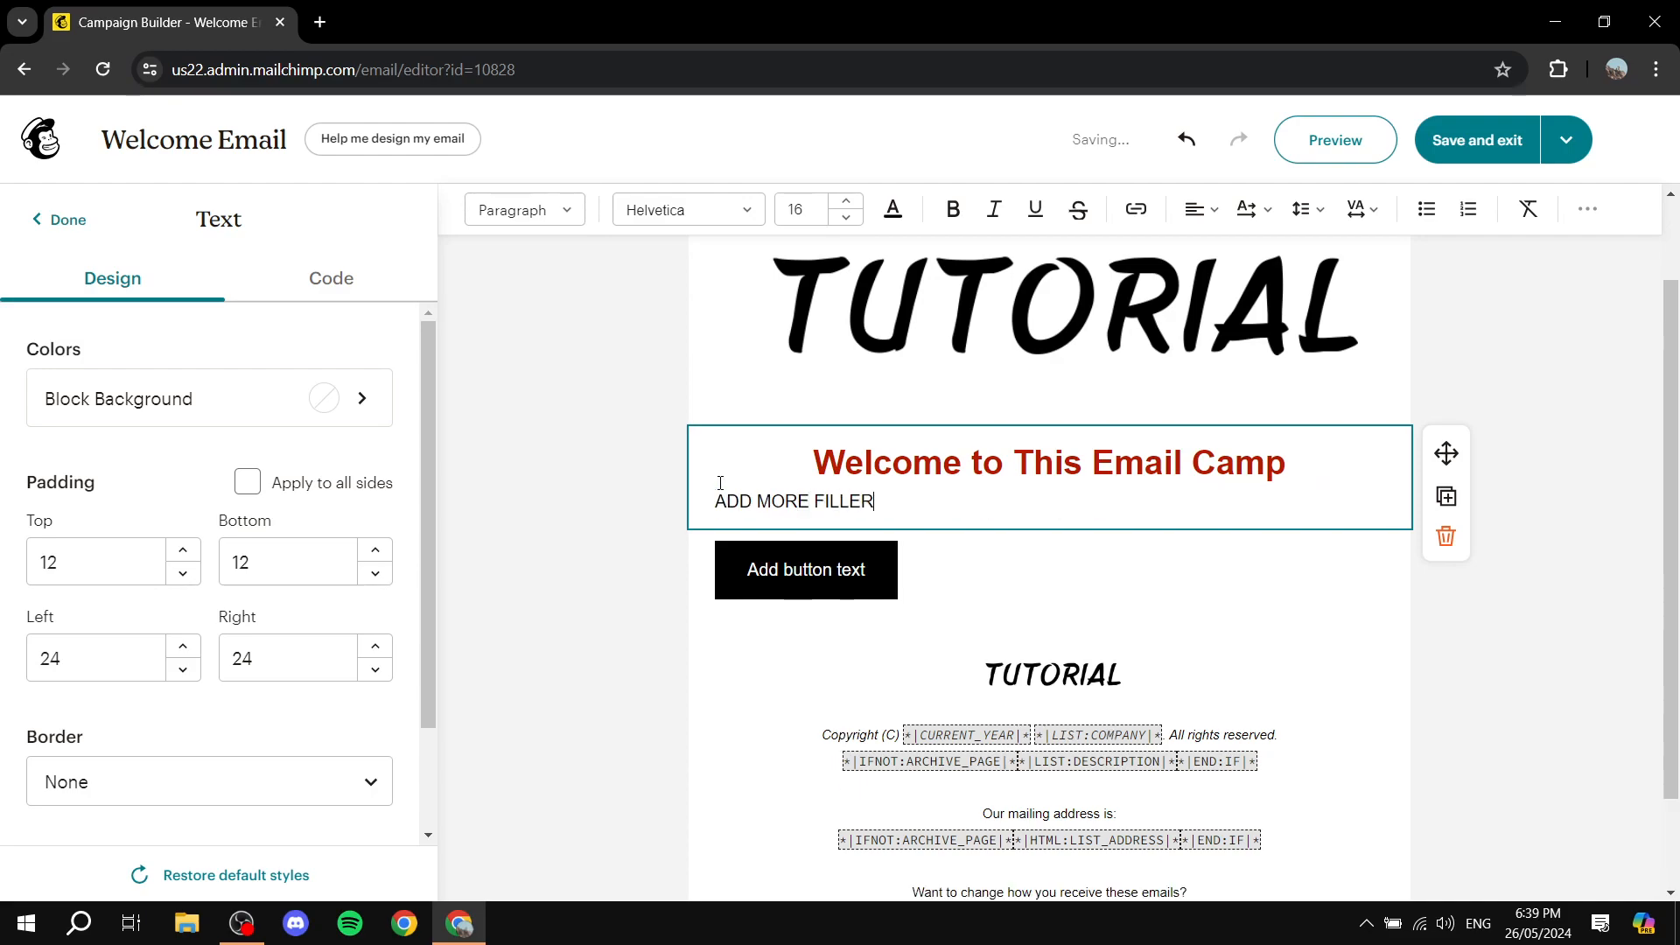
text( TEXT IN HERE)
click(1200, 211)
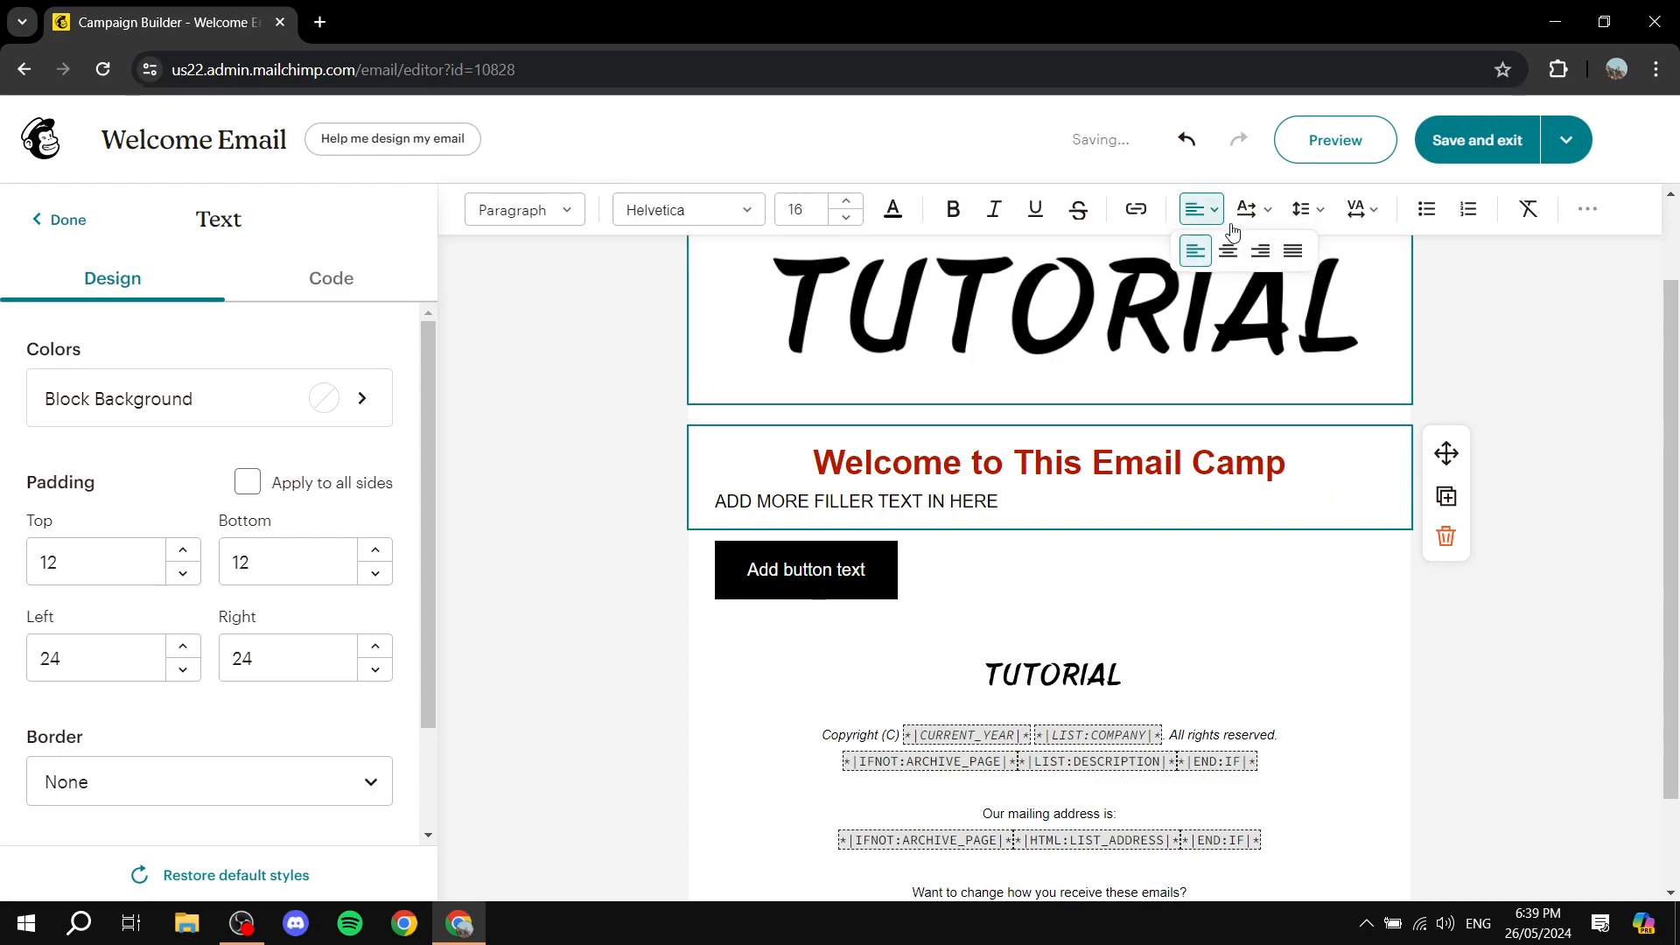
click(1228, 251)
Increase the letter spacing of the button's text by four increments
click(862, 570)
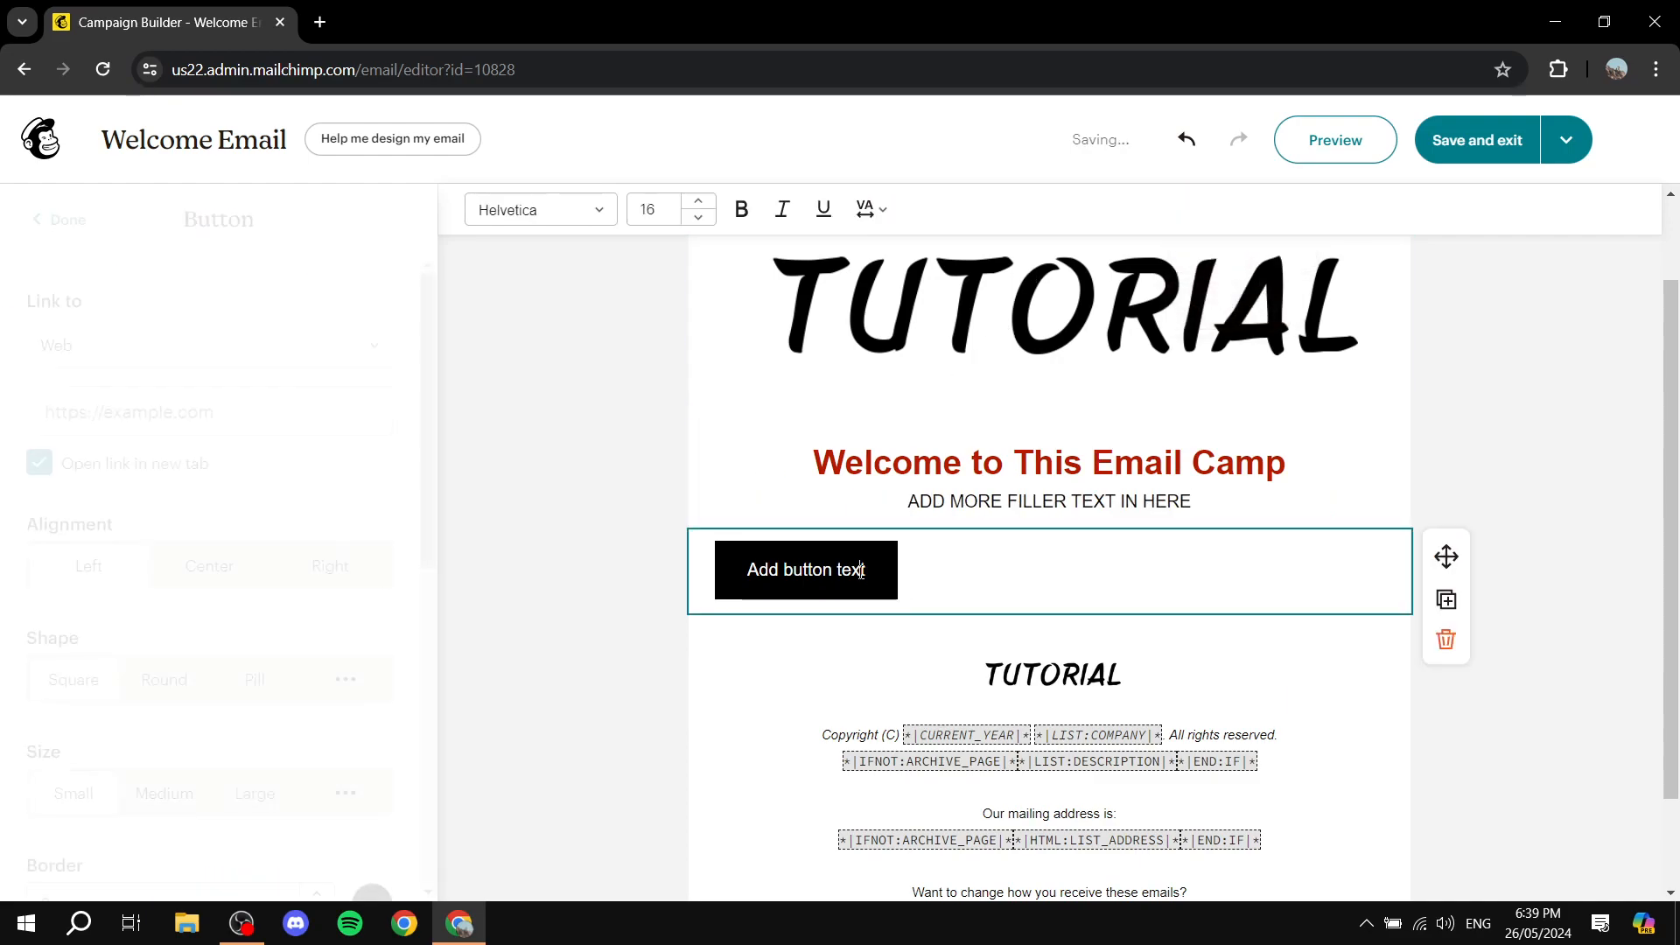
click(877, 211)
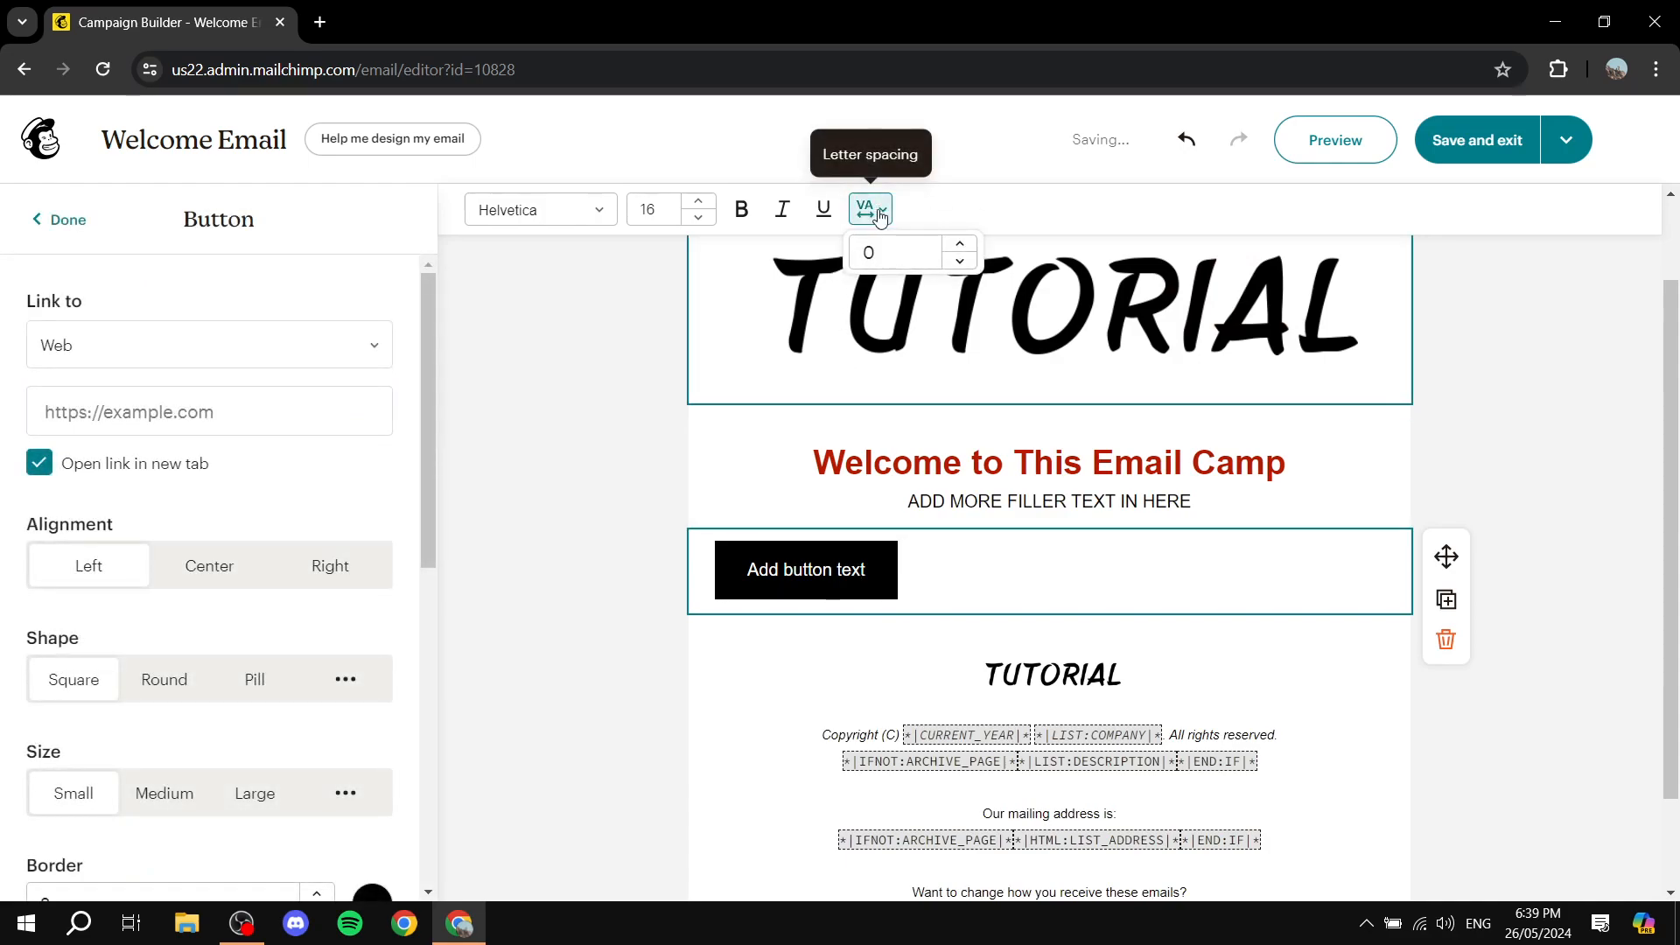
click(960, 245)
click(960, 245)
click(961, 245)
click(961, 245)
click(560, 410)
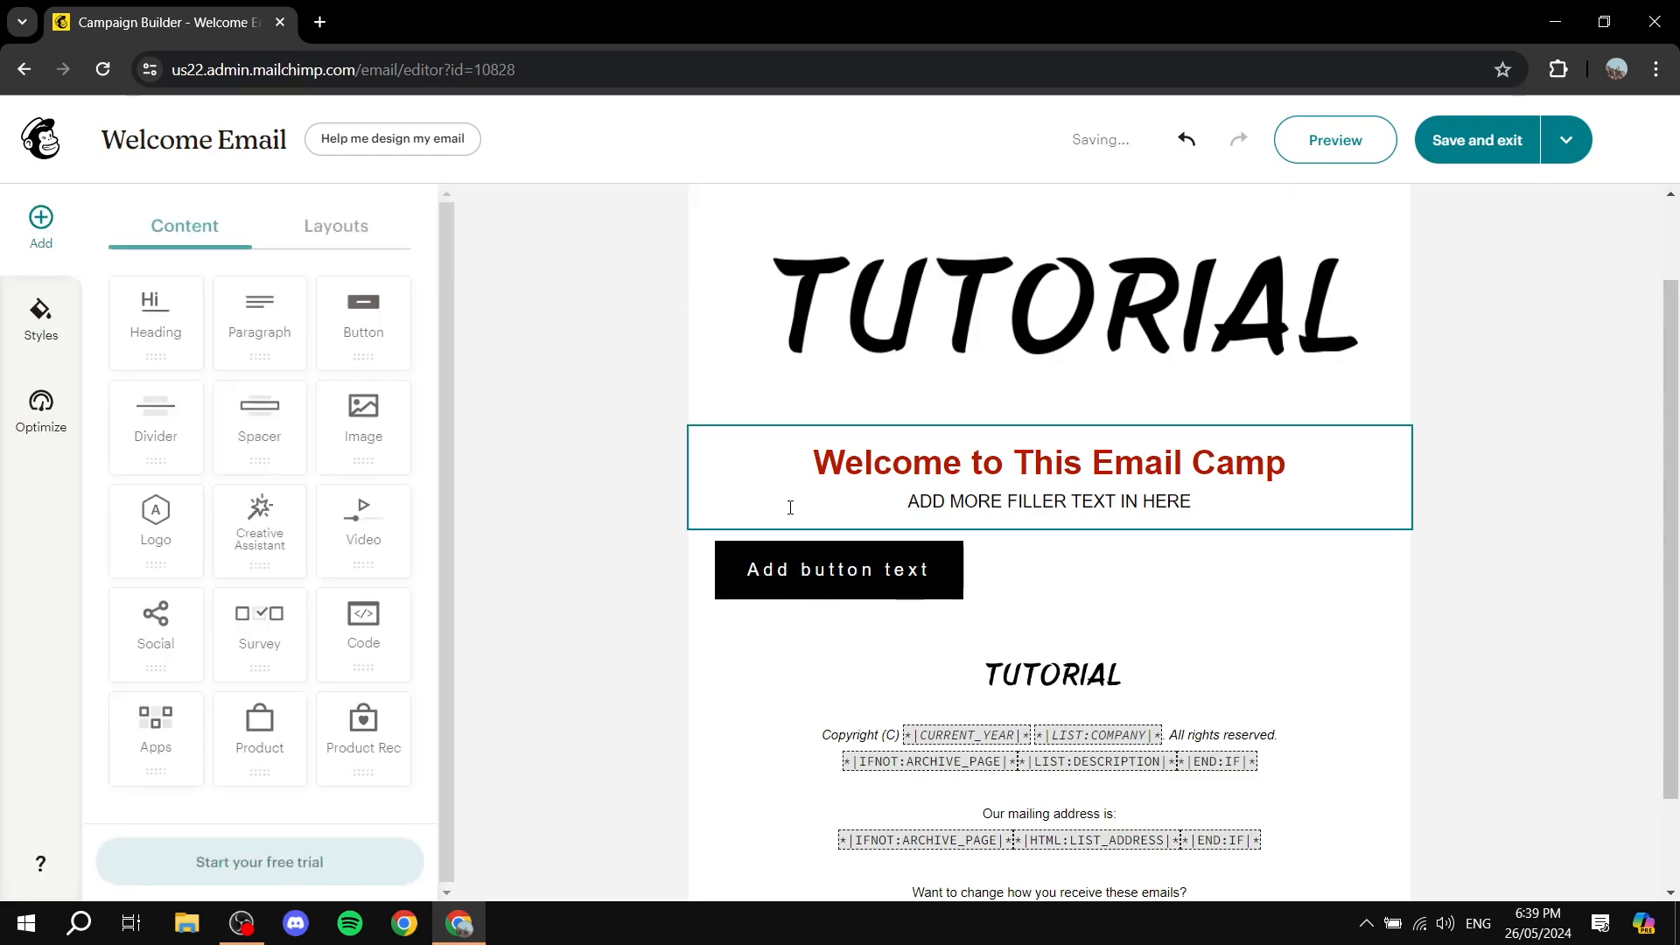
Move the button block to the very top of the email, above the browser-view link
drag(830, 572, 921, 575)
mouse_move(1446, 556)
mouse_down()
mouse_move(1496, 573)
mouse_move(1472, 561)
mouse_up()
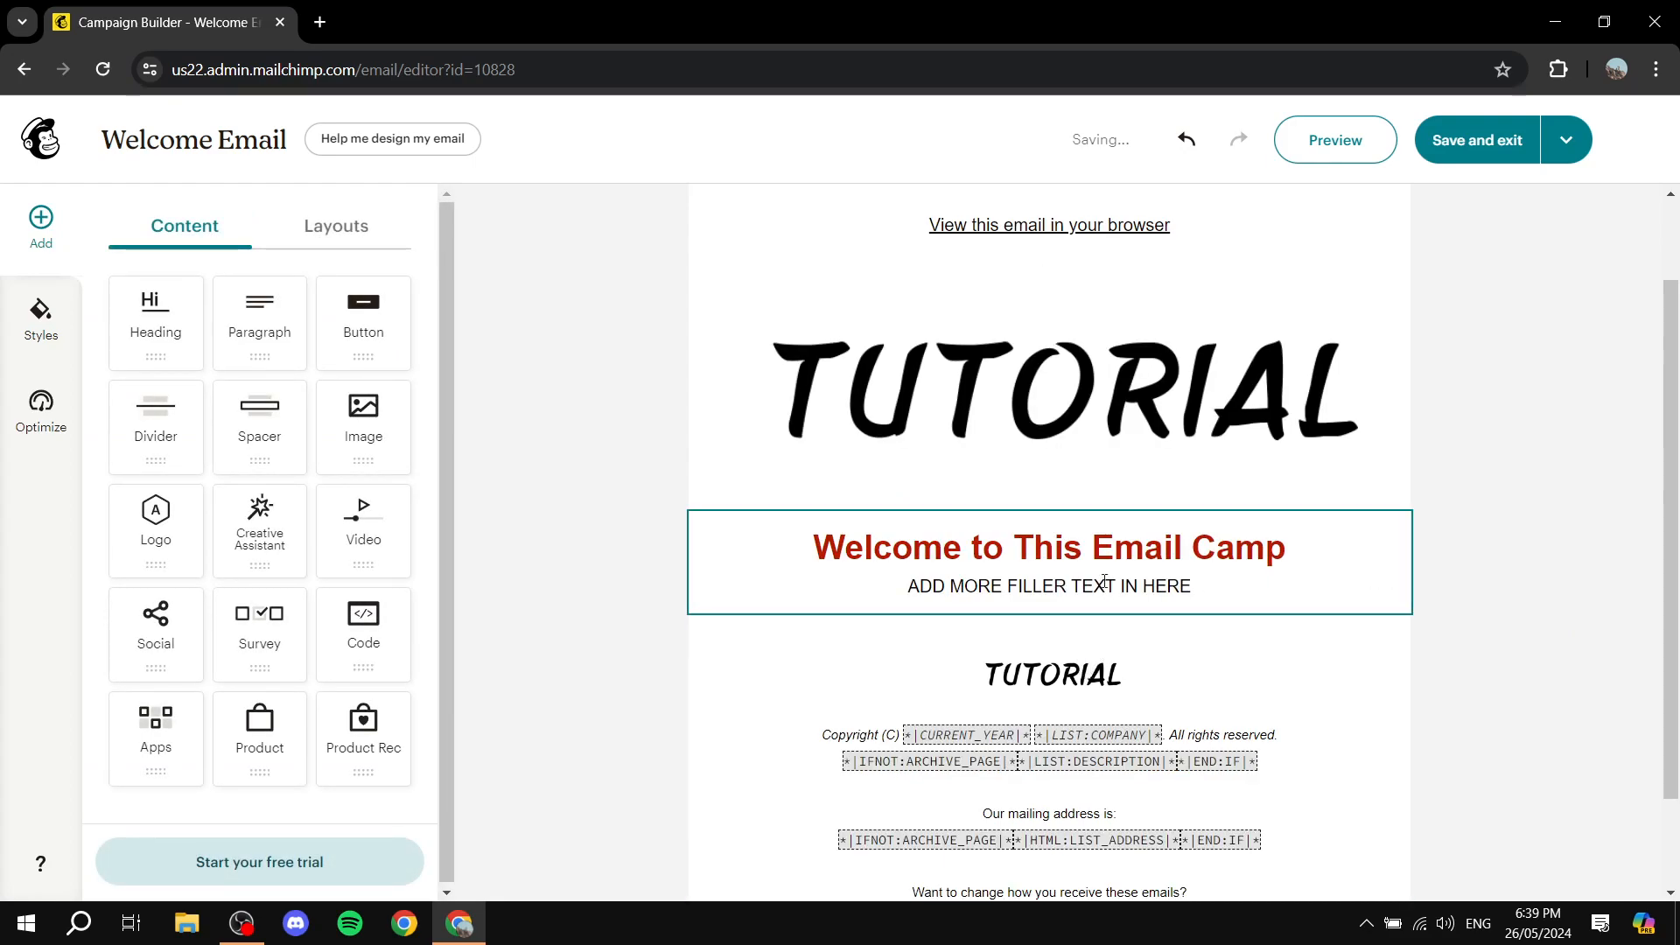
scroll(1114, 474, down, 2)
scroll(984, 490, up, 4)
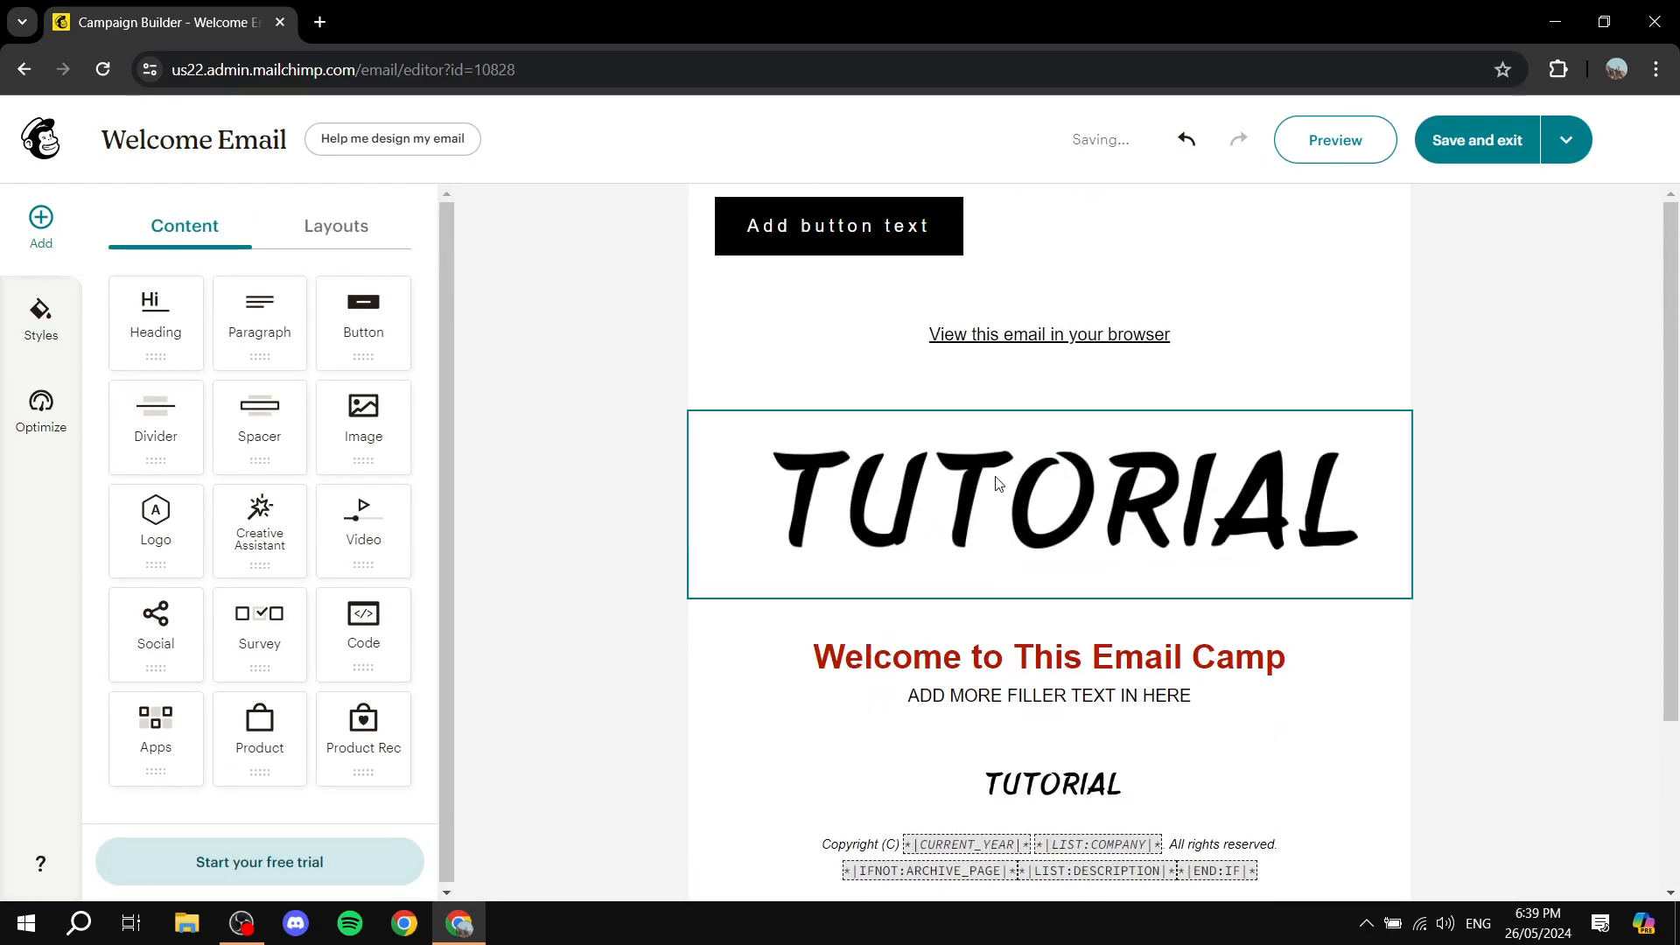
Move the button block between the header logo and the heading
click(1044, 588)
click(1010, 241)
drag(1445, 261, 1098, 621)
Center-align the button block between the header logo and the heading
click(947, 554)
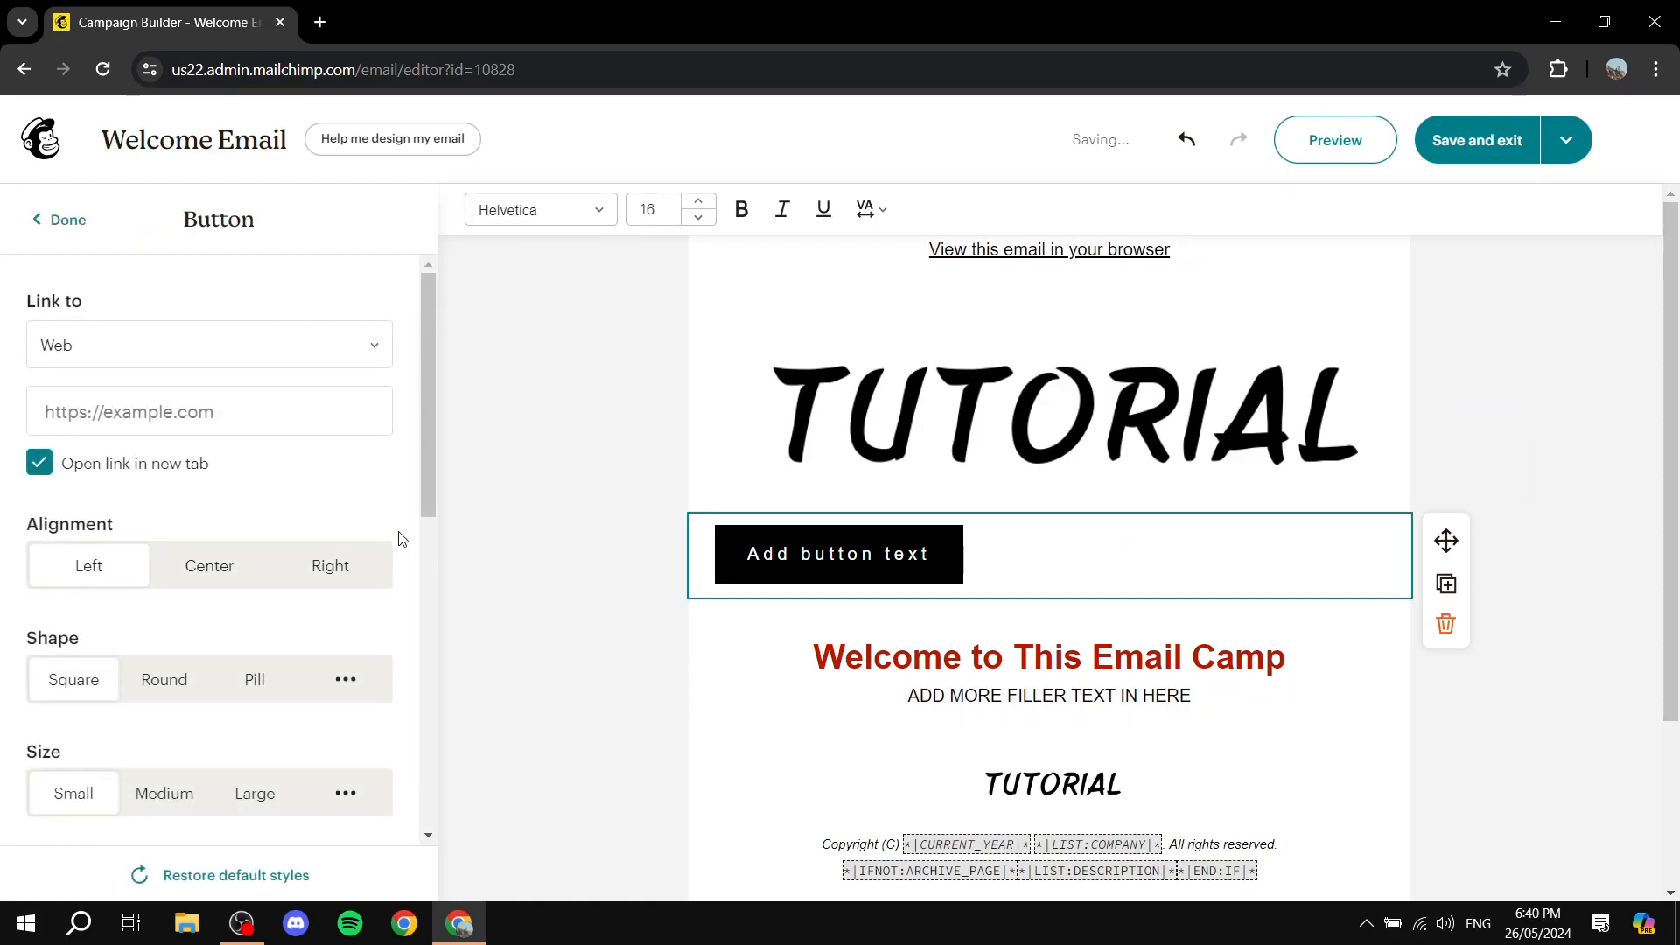
click(612, 547)
scroll(738, 547, down, 3)
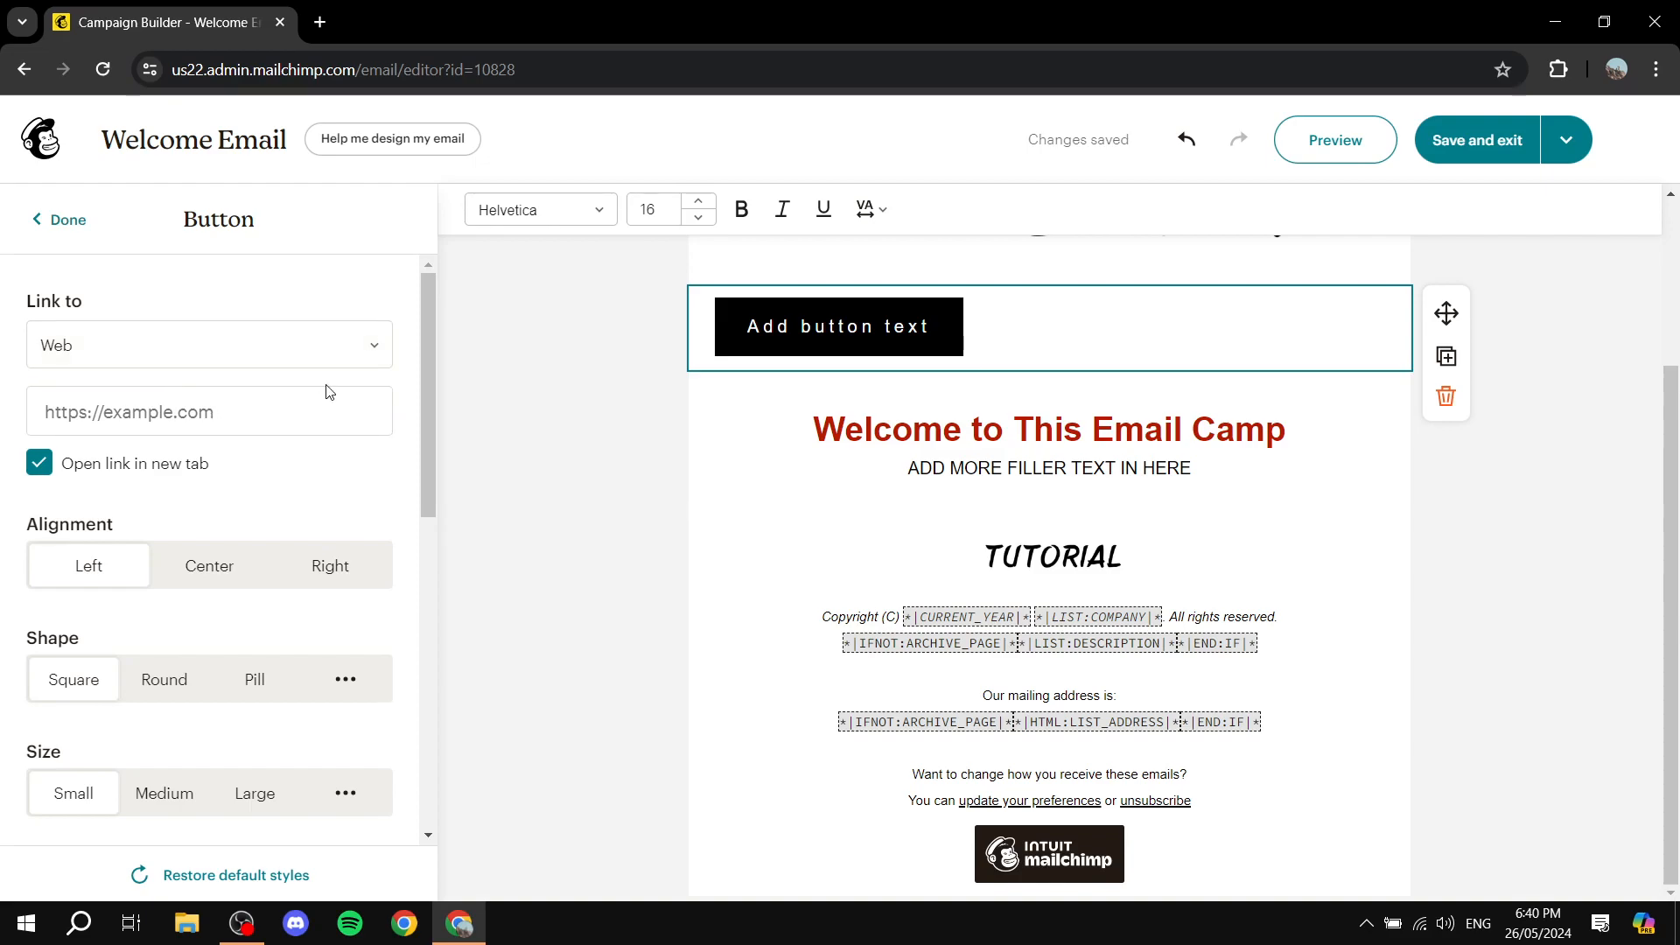
click(266, 410)
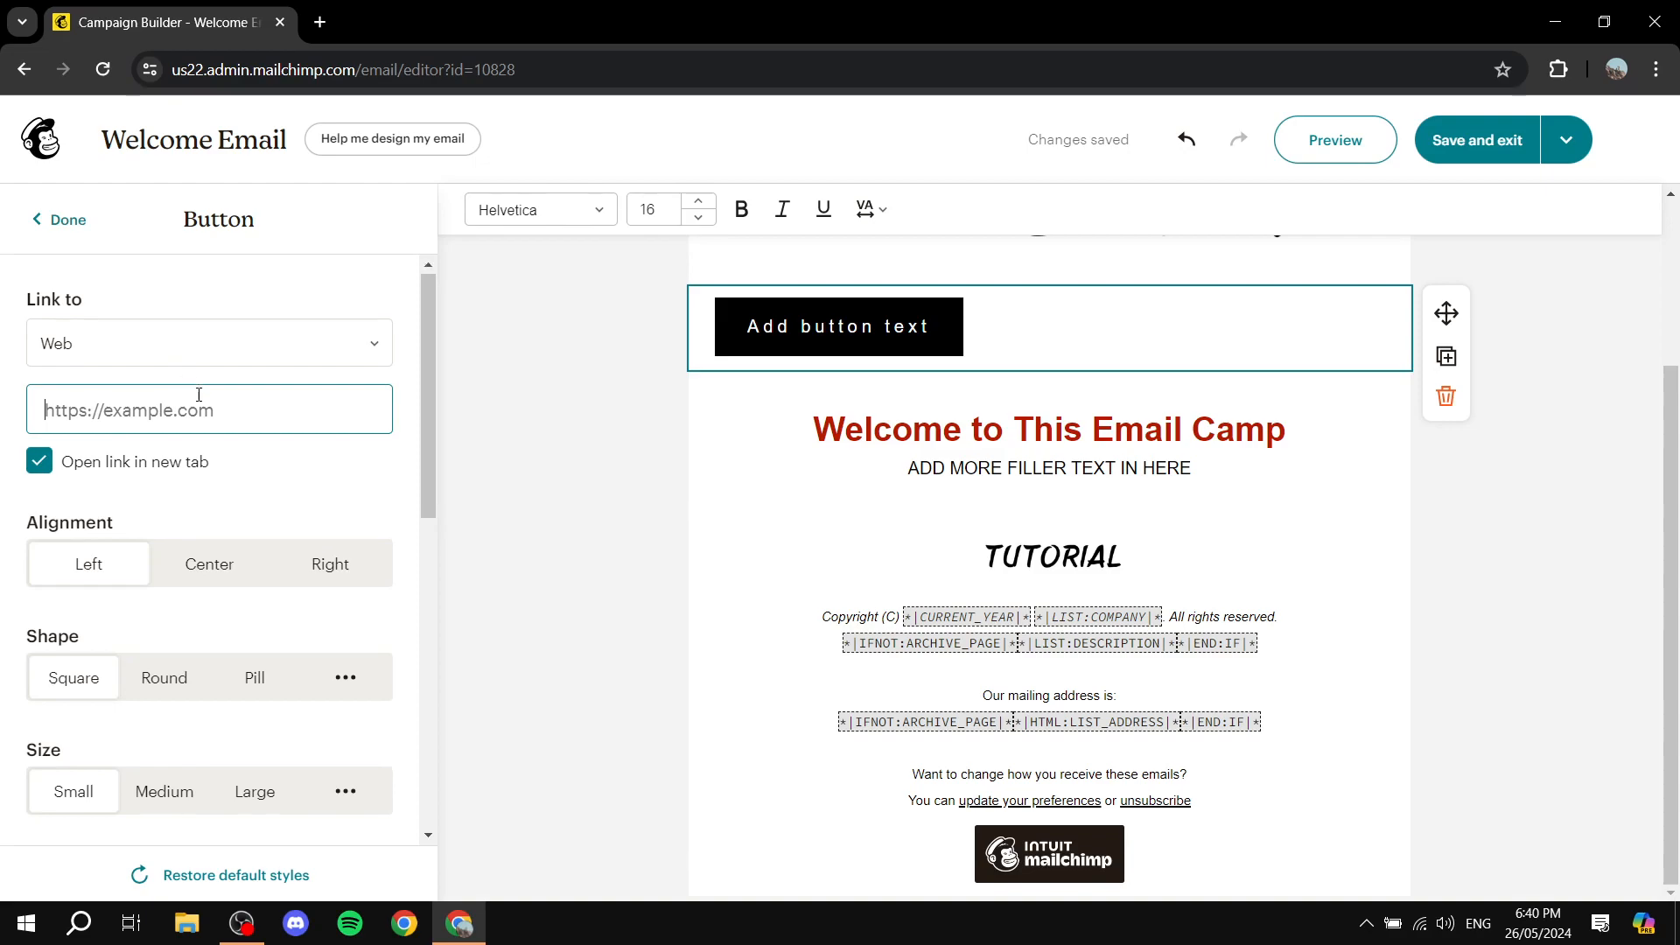
scroll(198, 395, down, 1)
click(204, 471)
scroll(289, 501, down, 2)
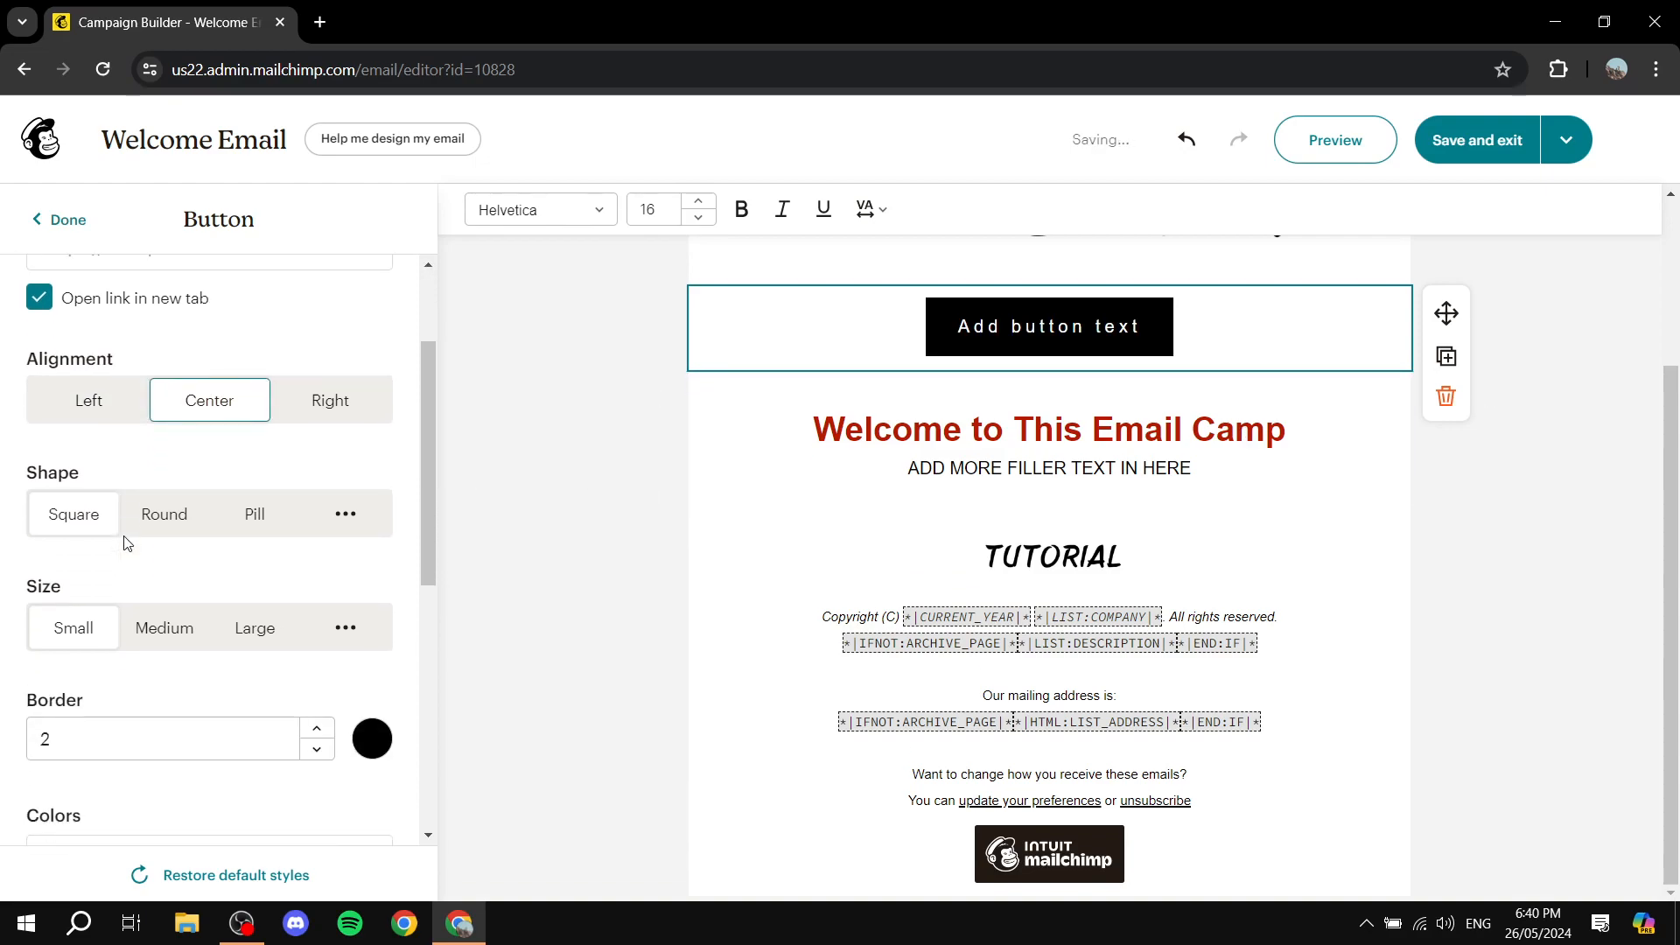
Change the button's shape to Round and finish editing the button block
click(183, 354)
scroll(169, 458, down, 2)
scroll(139, 434, up, 1)
scroll(187, 514, down, 3)
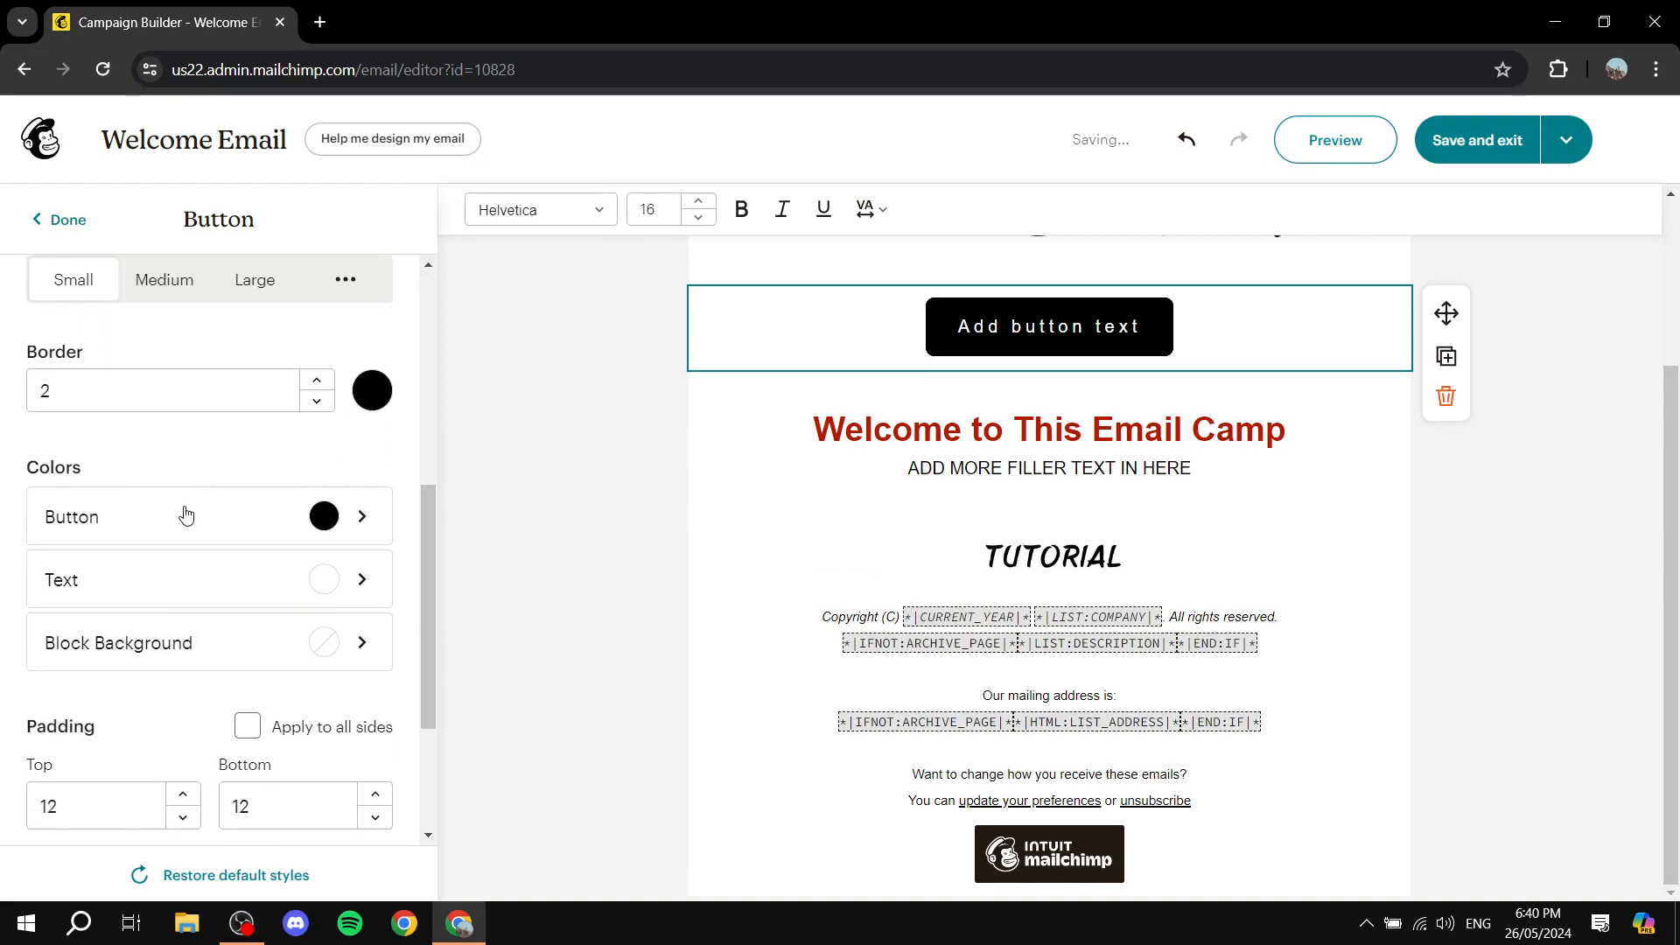
click(609, 535)
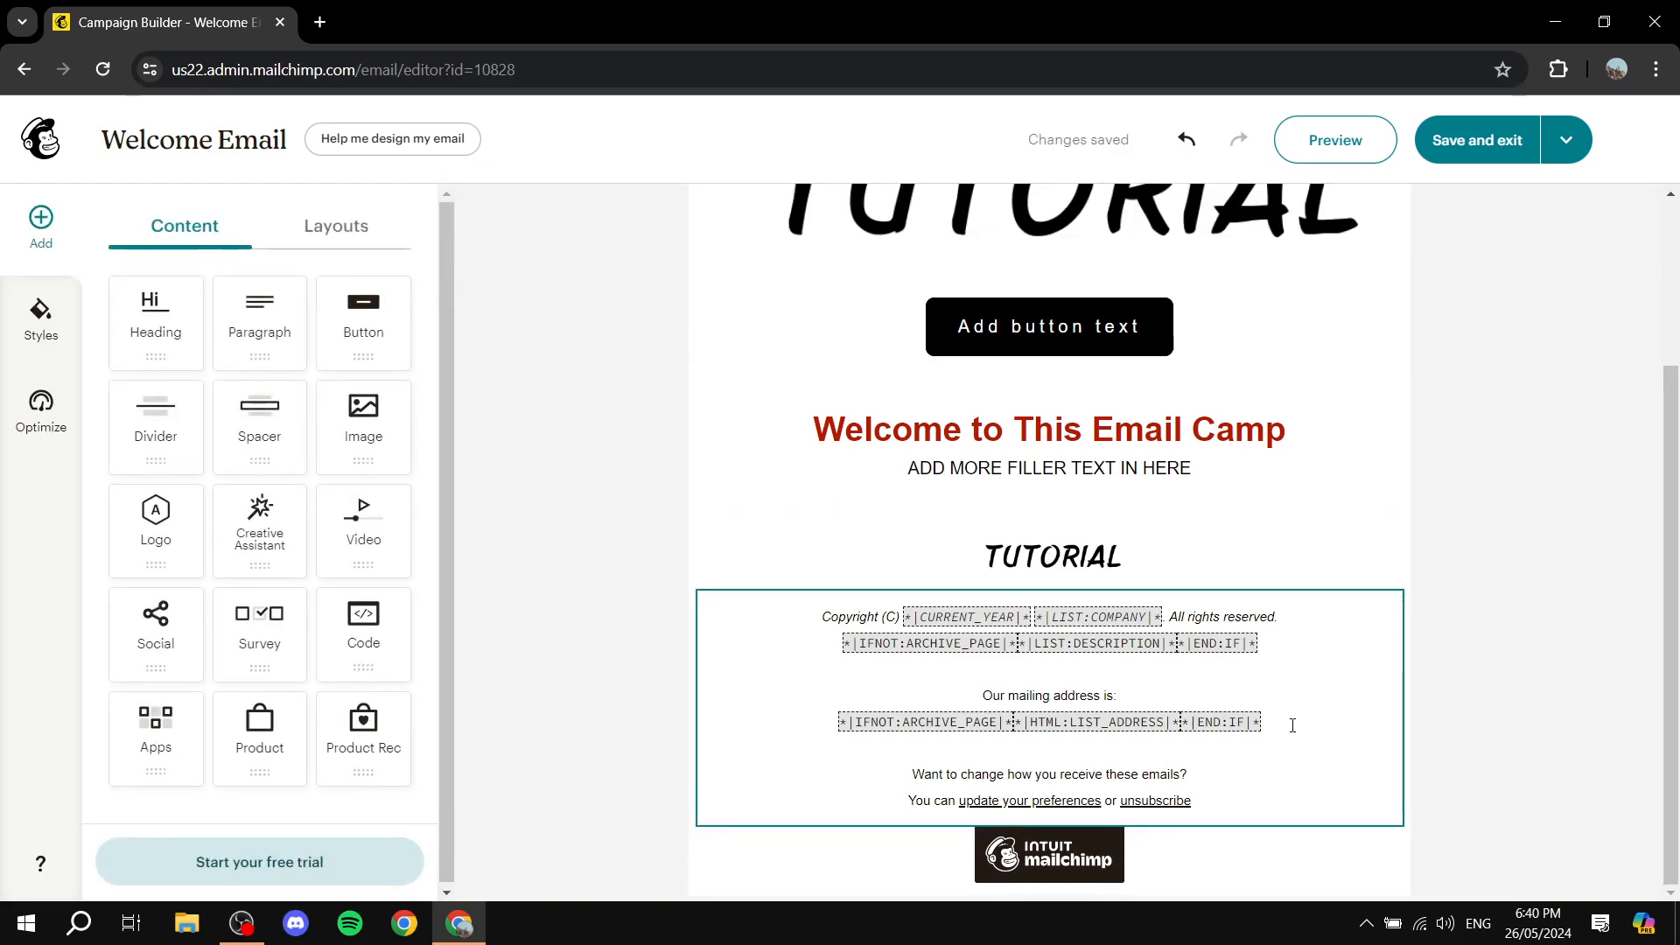
click(1292, 725)
scroll(853, 700, up, 3)
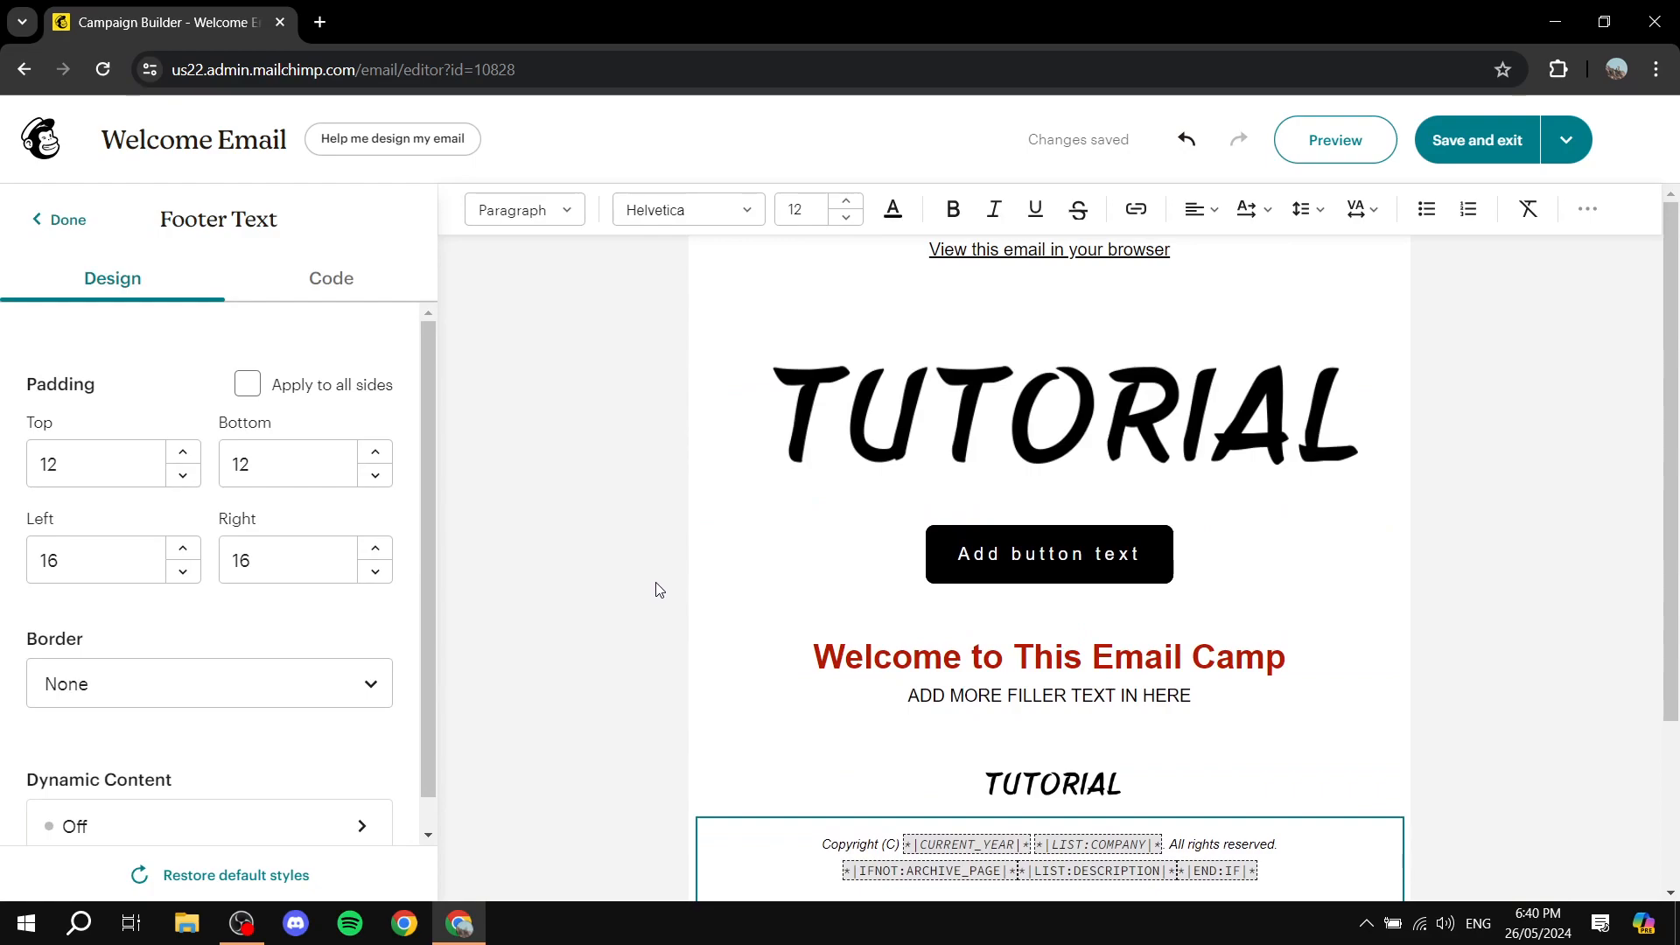
click(657, 589)
scroll(679, 589, down, 3)
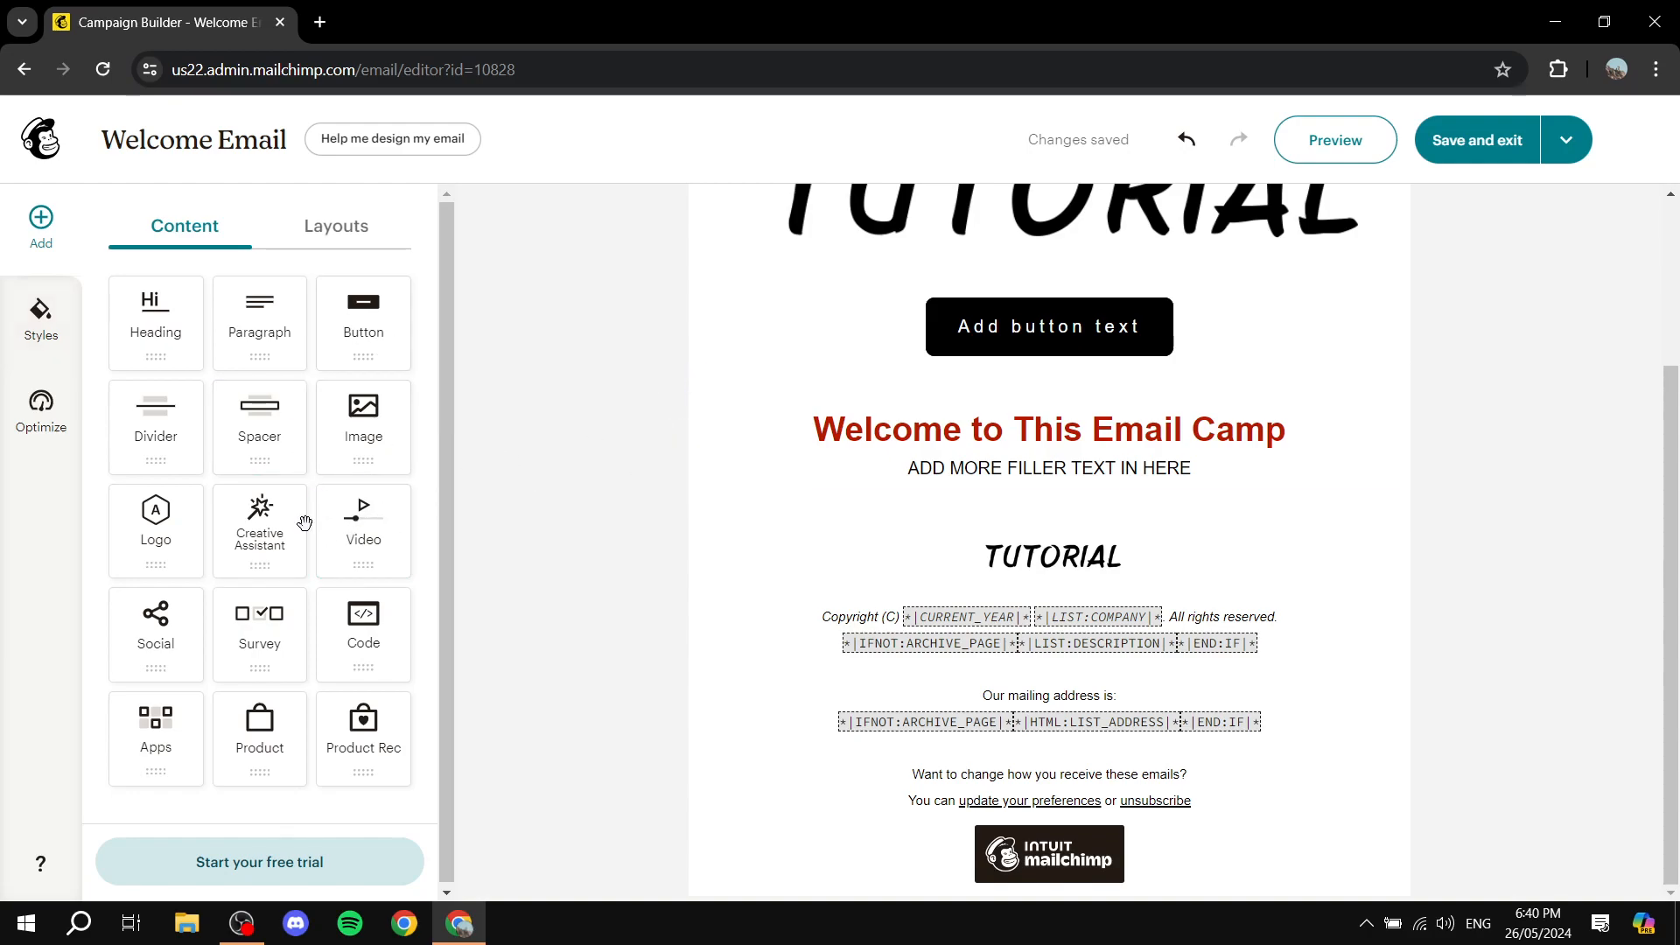
Insert an image block below the "ADD MORE FILLER TEXT IN HERE" paragraph and upload a solid dark red image into it
drag(368, 414, 971, 505)
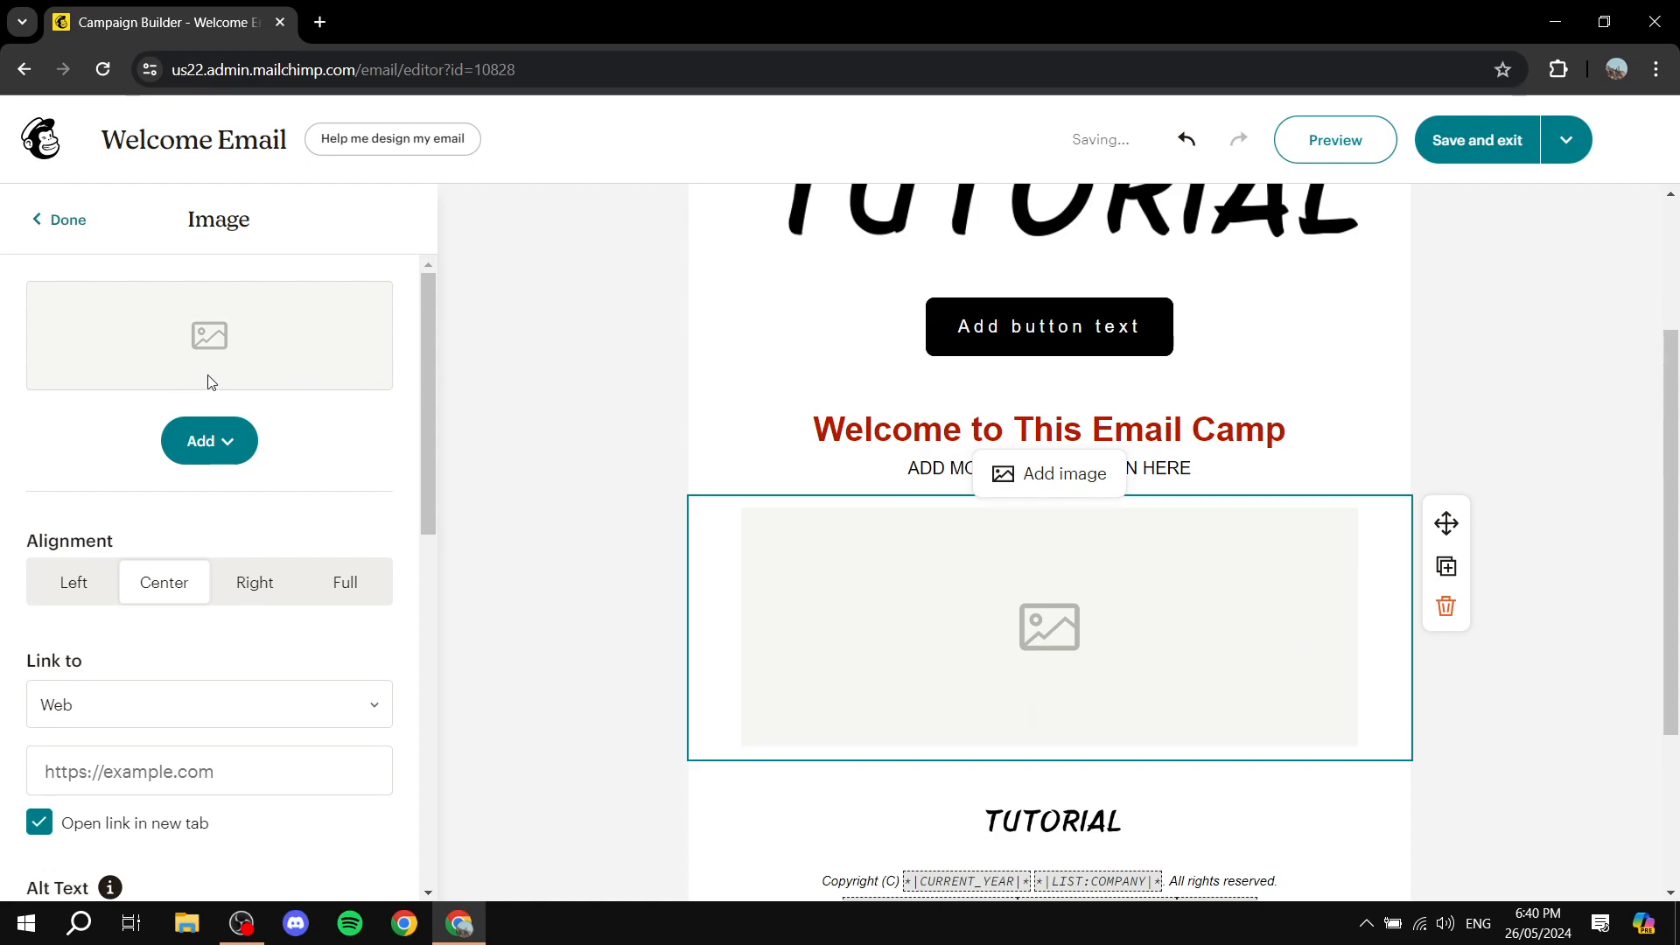
click(209, 440)
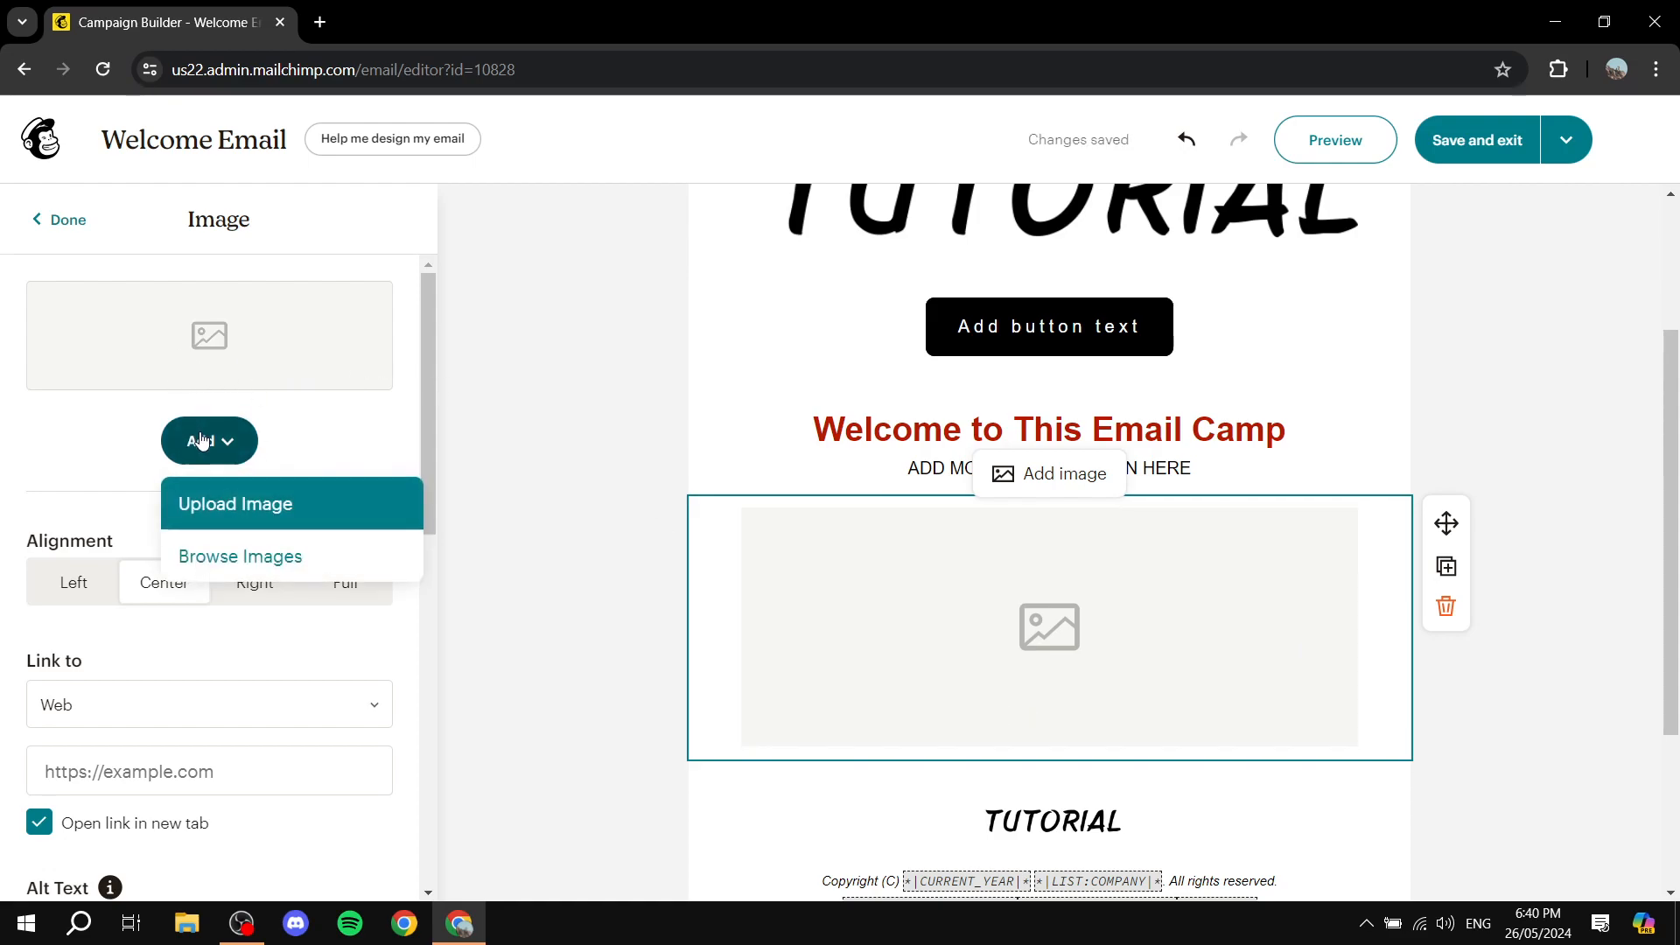
click(245, 496)
click(514, 535)
double_click(514, 535)
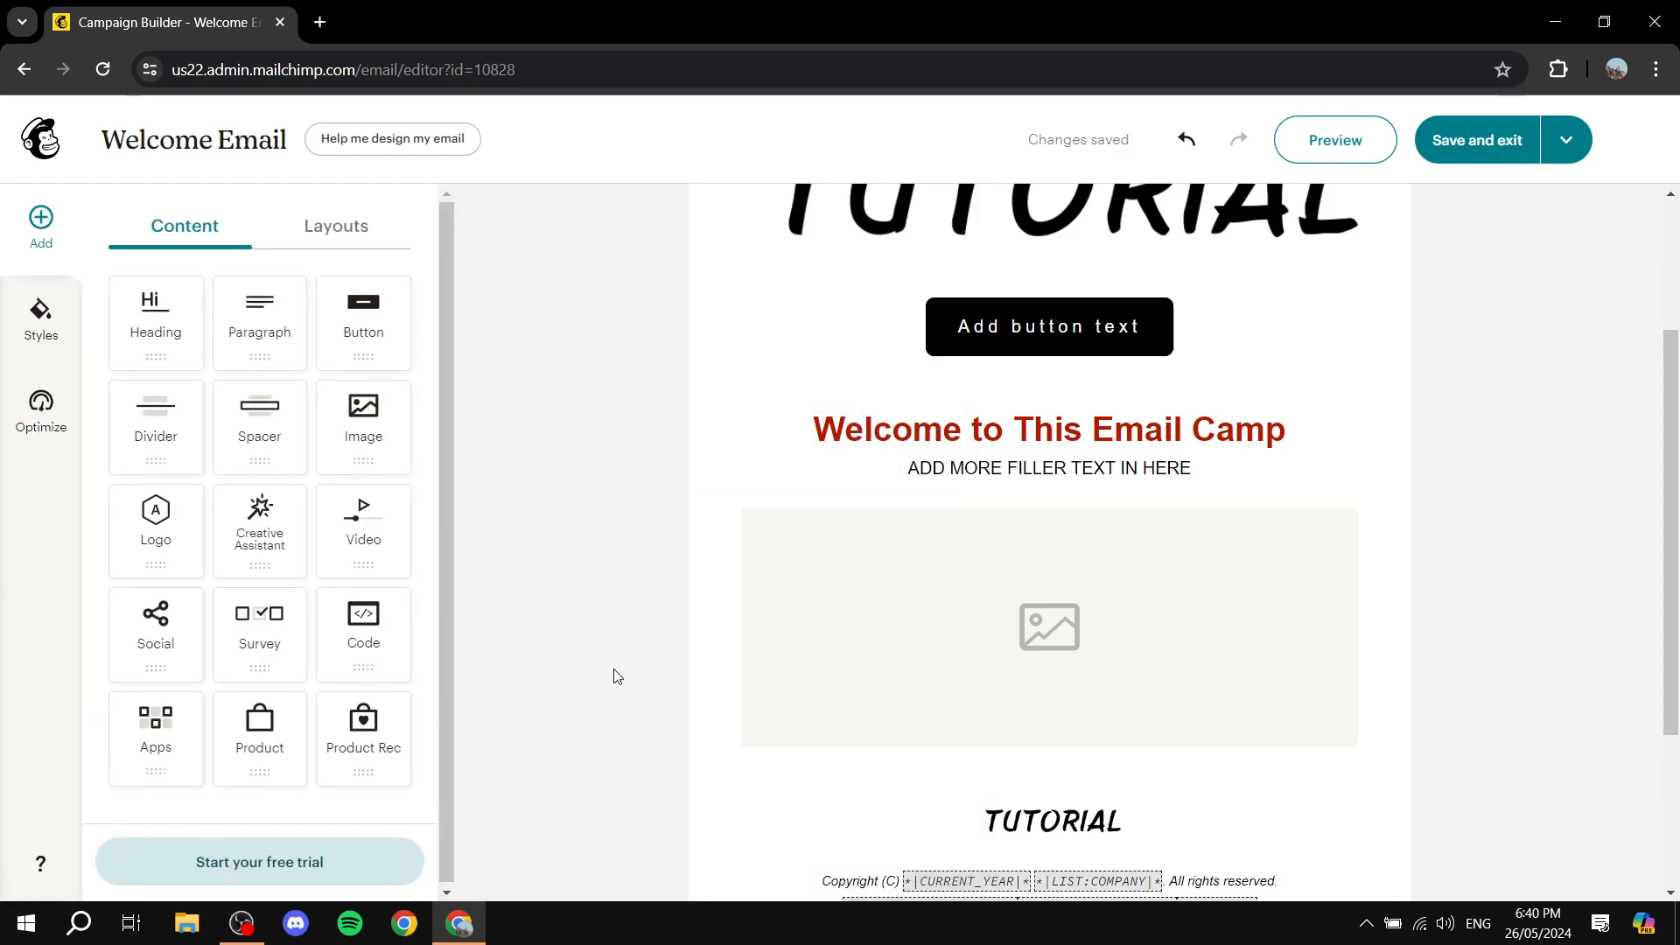
Save the email design and exit the editor to the campaign's setup page
scroll(595, 651, down, 2)
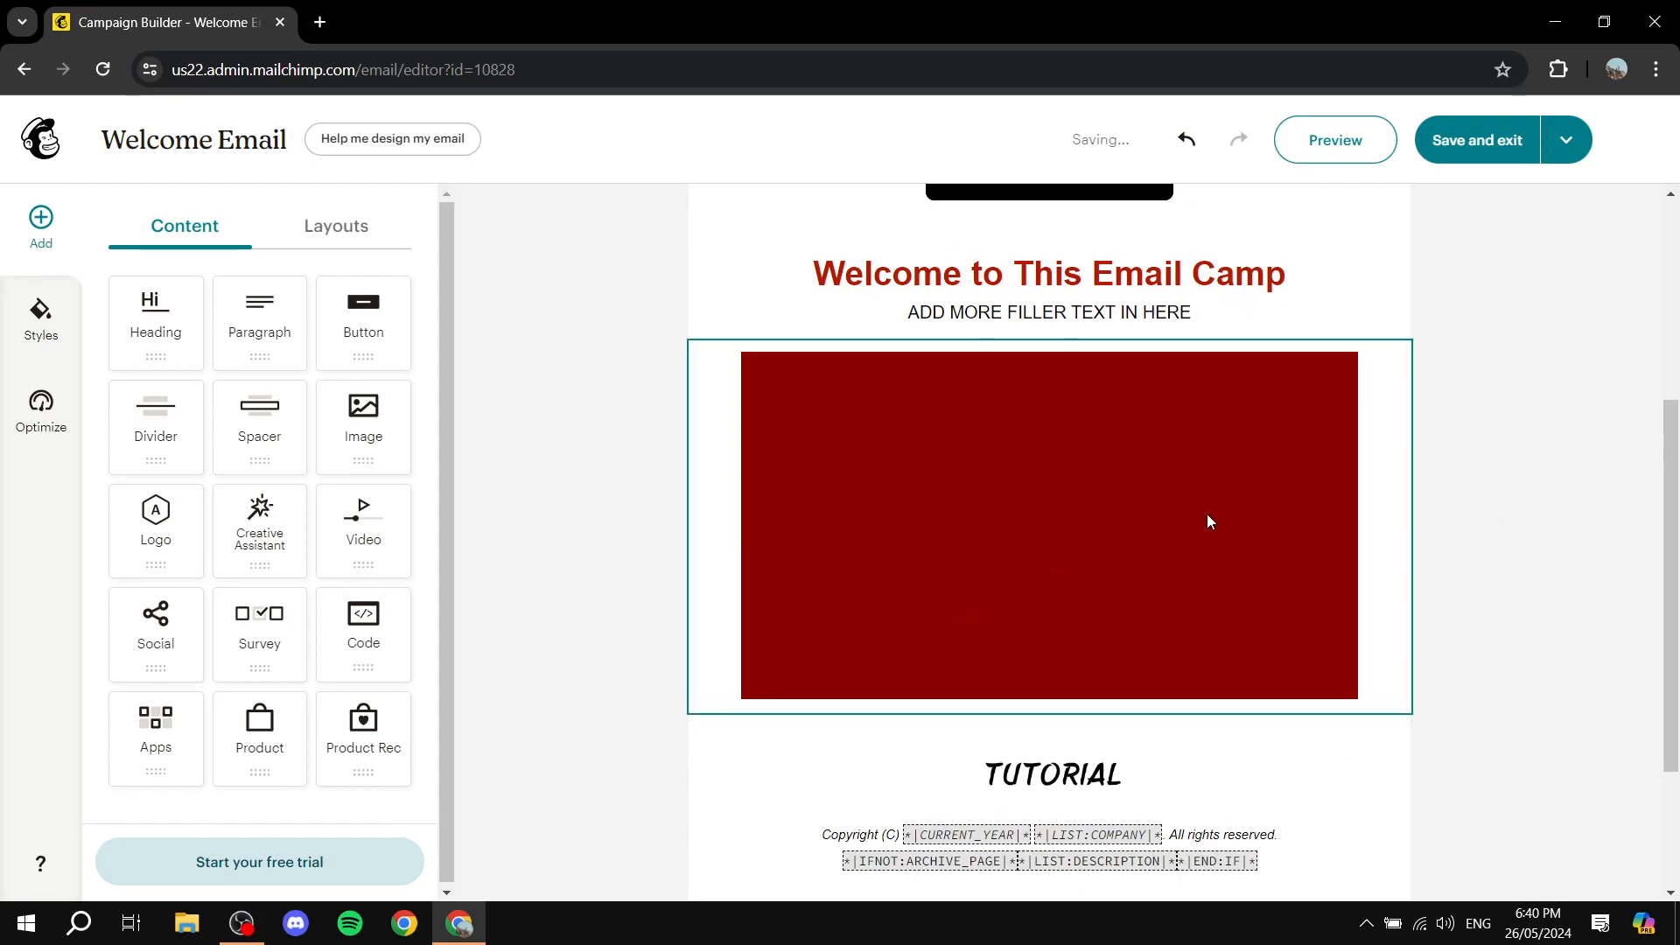
scroll(1007, 529, down, 3)
scroll(1078, 474, up, 2)
scroll(616, 482, down, 2)
scroll(372, 563, down, 1)
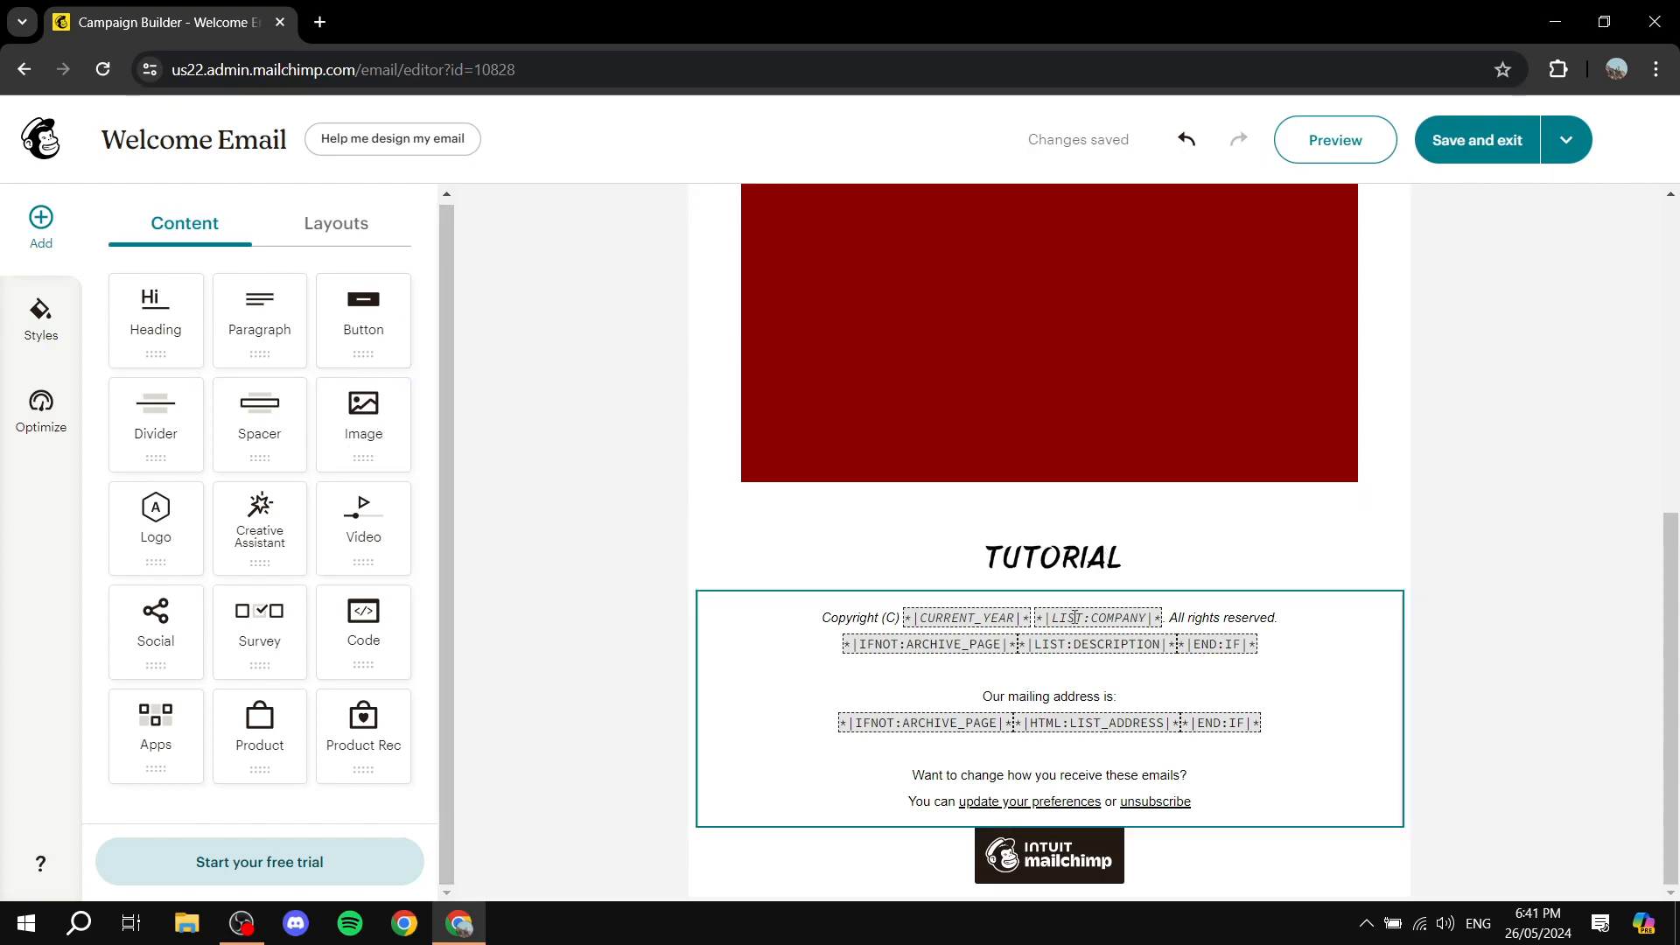
scroll(840, 604, up, 1)
scroll(829, 611, up, 15)
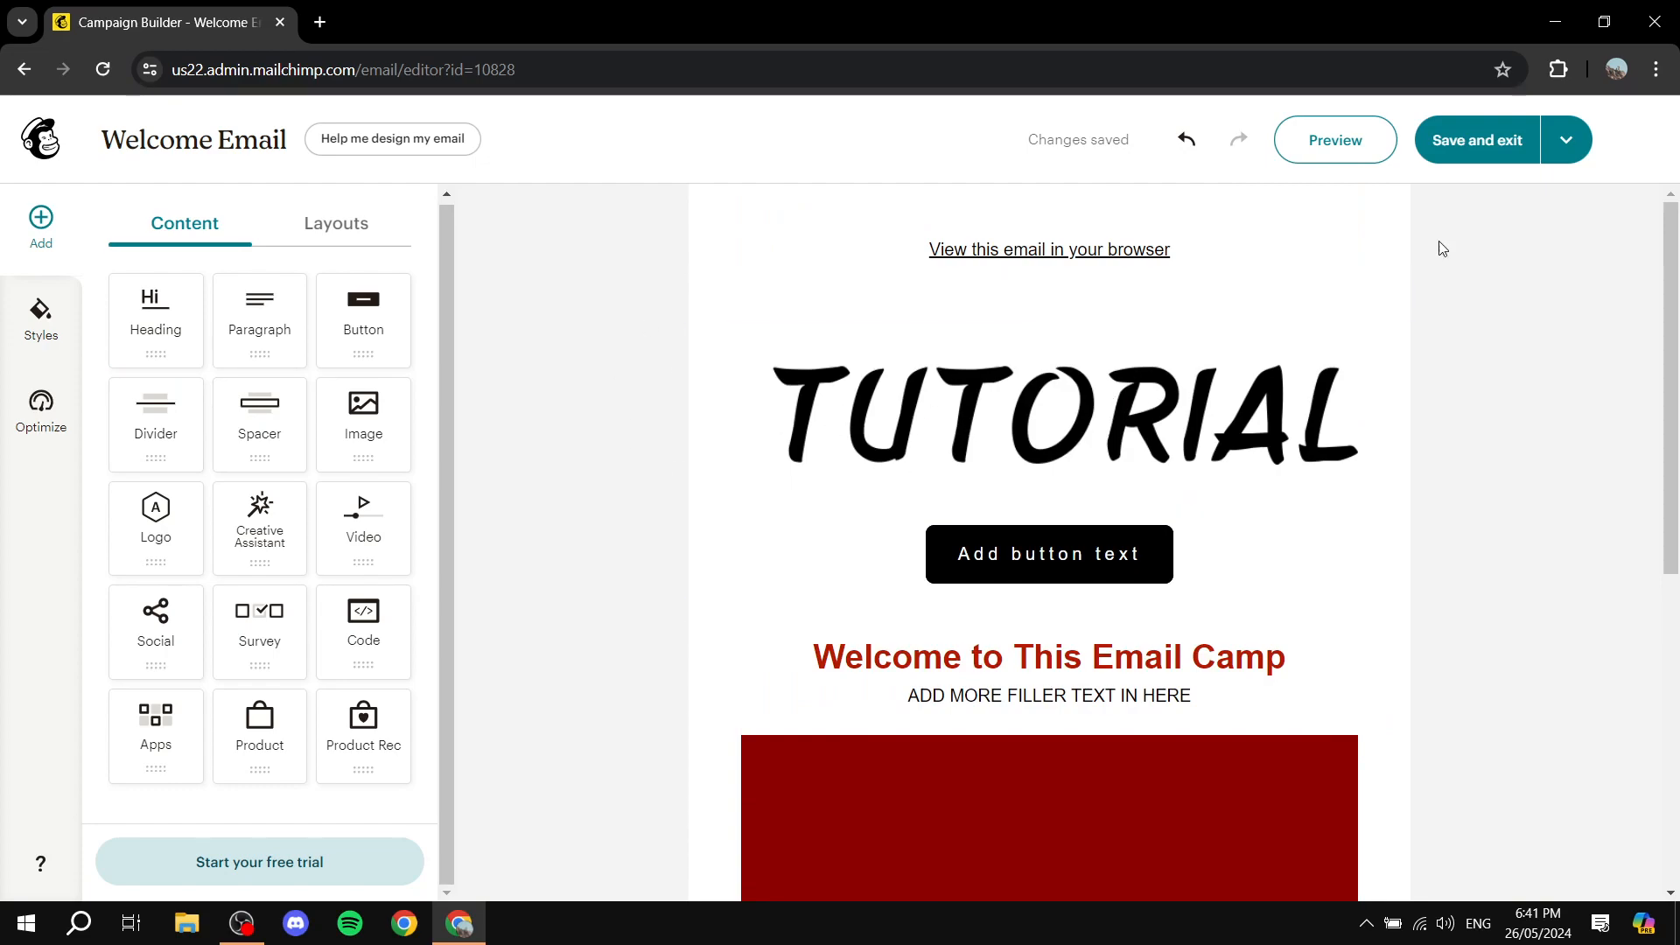
click(1480, 154)
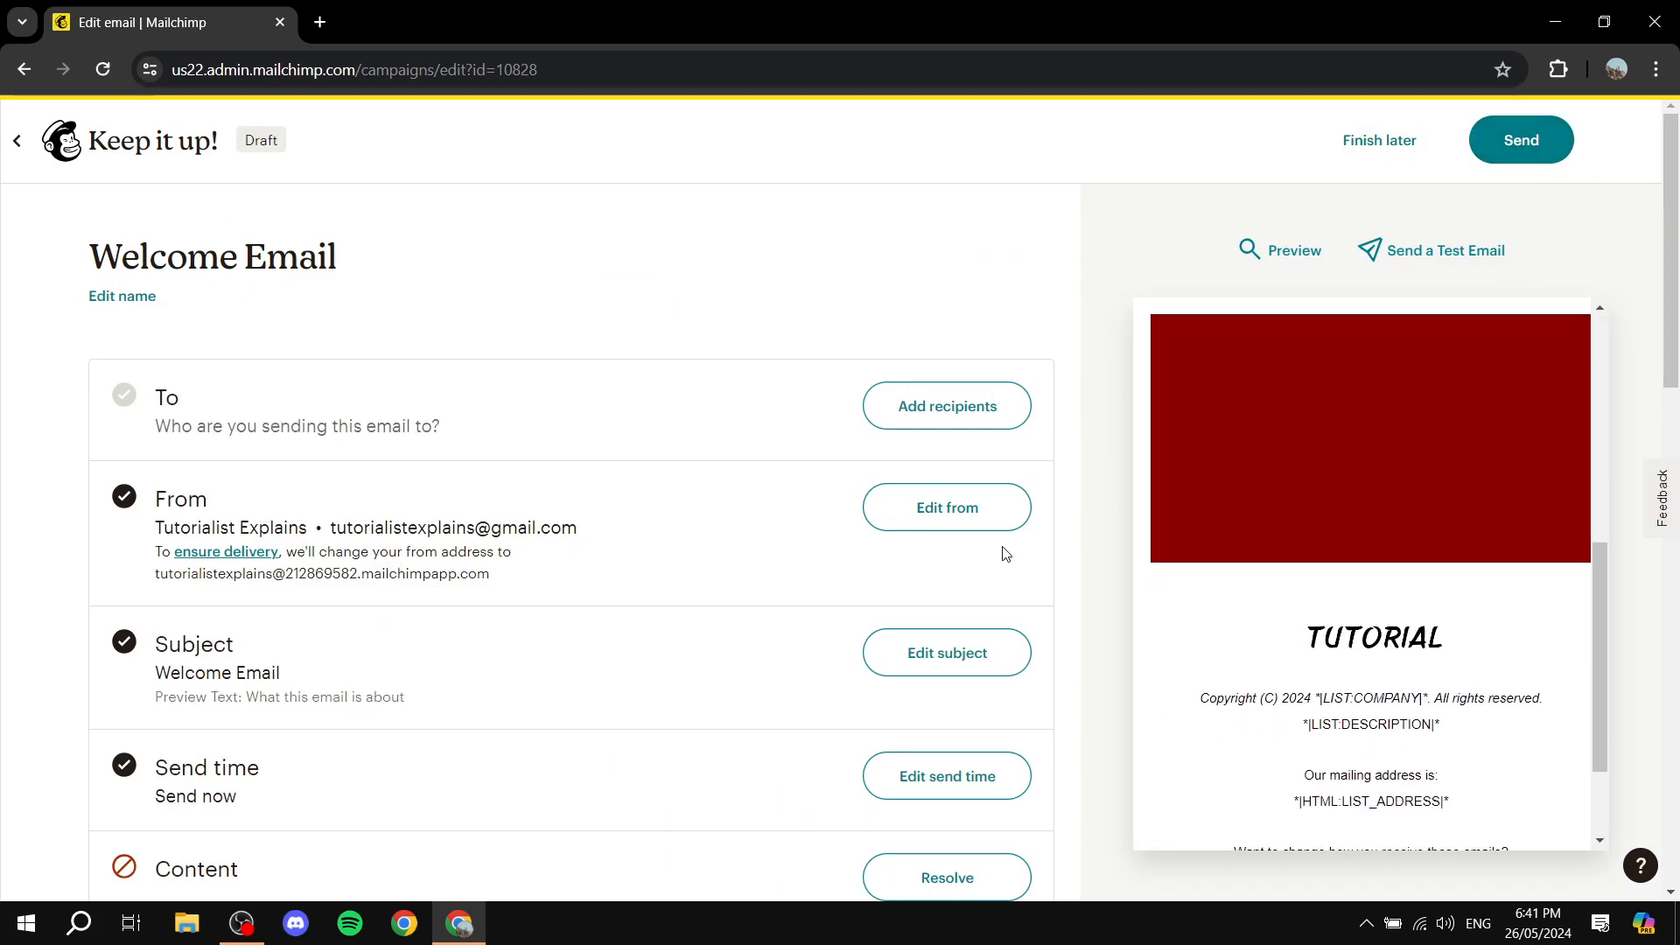
Review the campaign's setup checklist, examining the content issues that block sending and the recipients section
scroll(783, 656, down, 5)
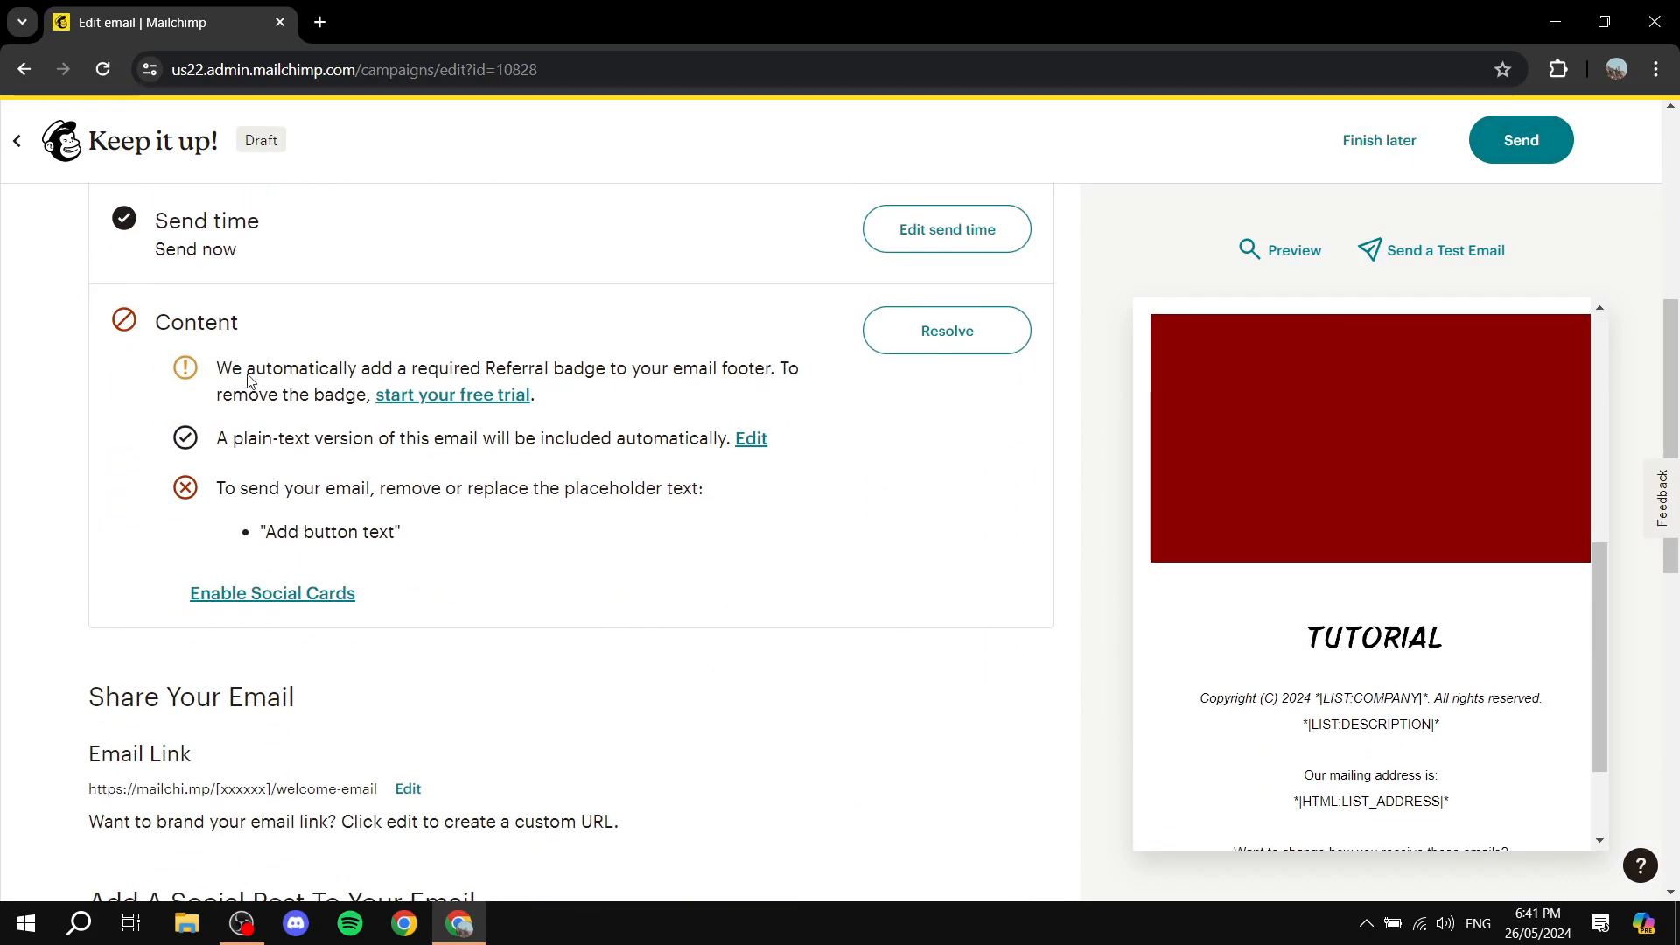
drag(215, 487, 705, 509)
click(705, 509)
scroll(350, 560, up, 5)
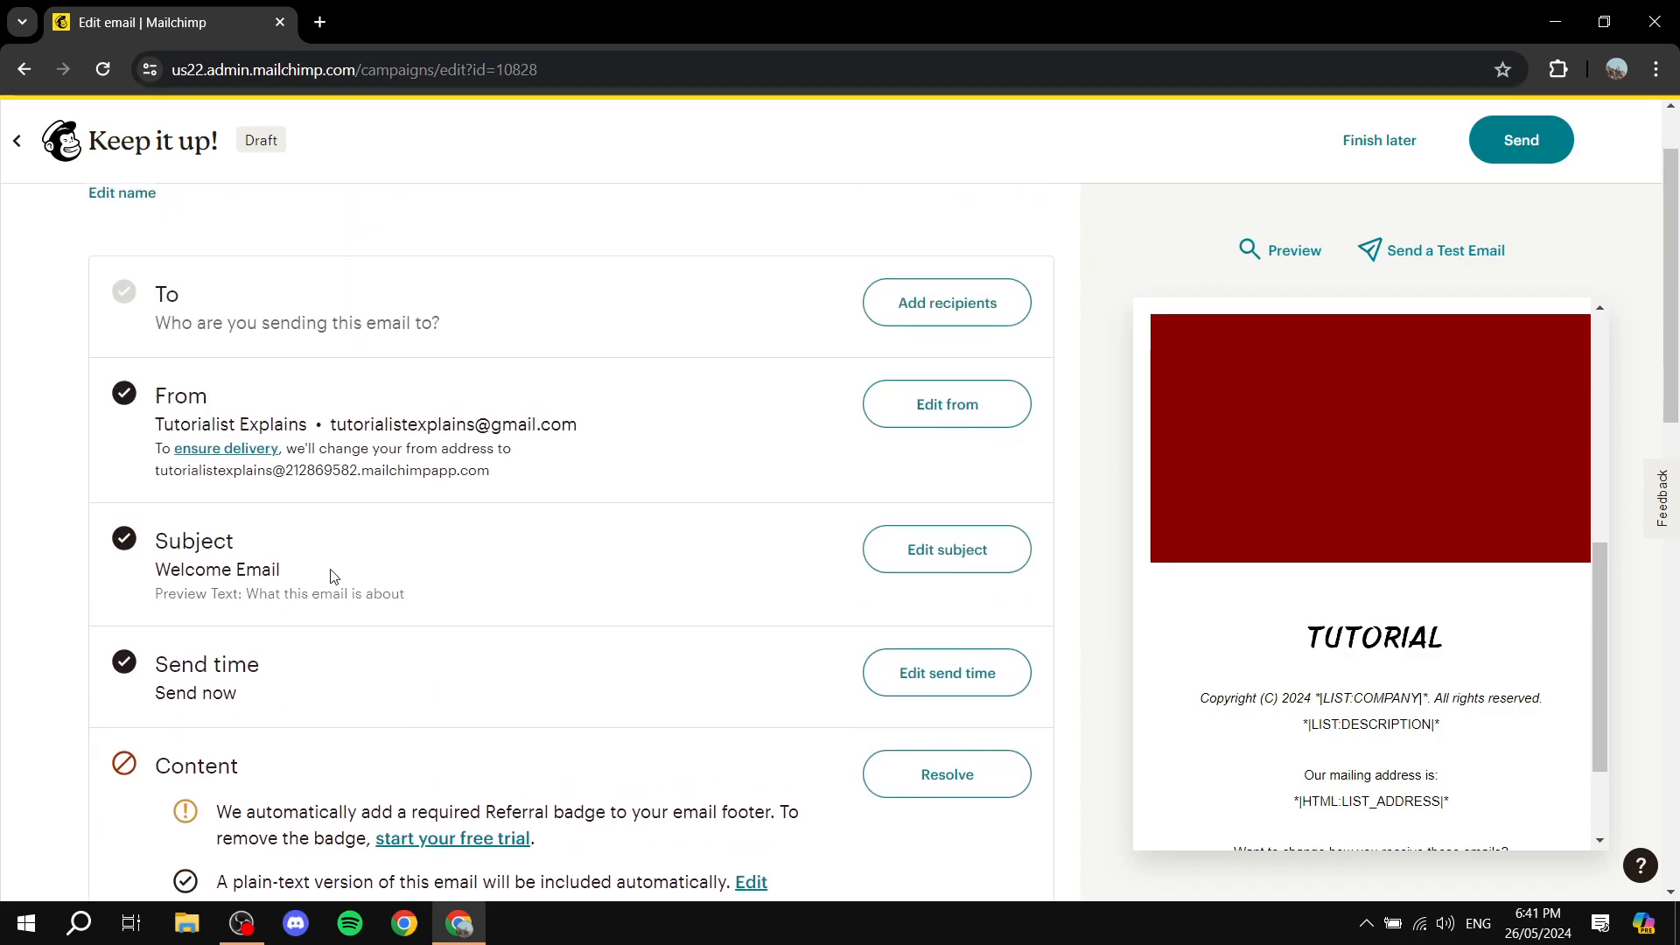
drag(147, 426, 529, 424)
click(528, 423)
scroll(569, 481, down, 7)
scroll(525, 543, down, 3)
scroll(560, 586, up, 10)
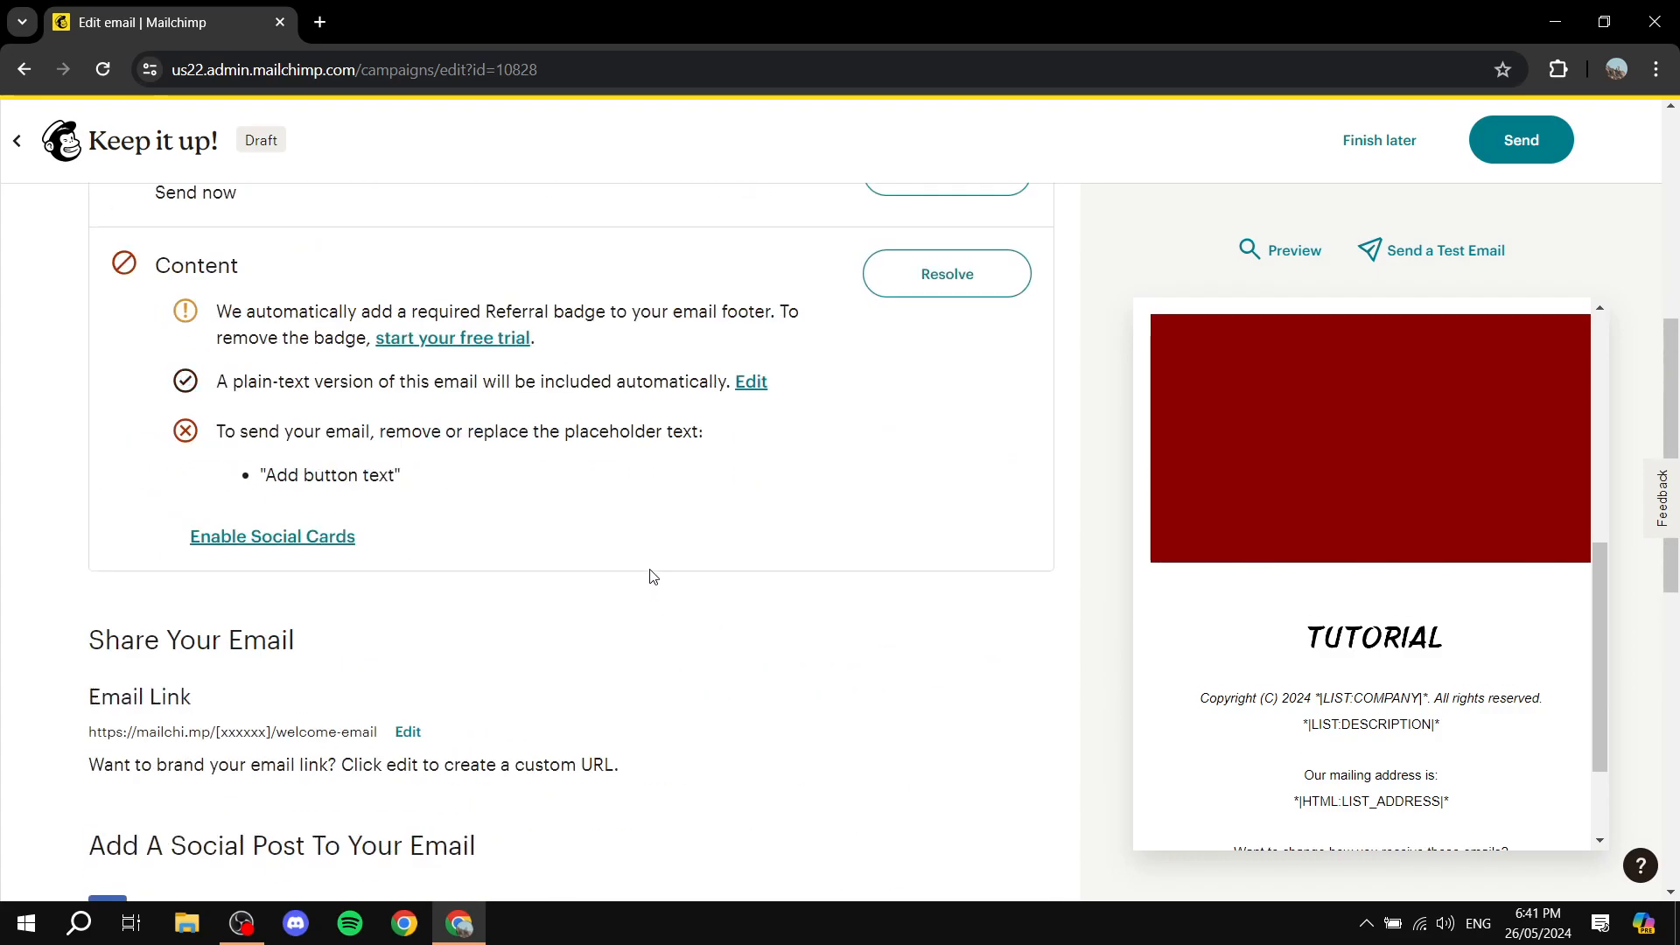